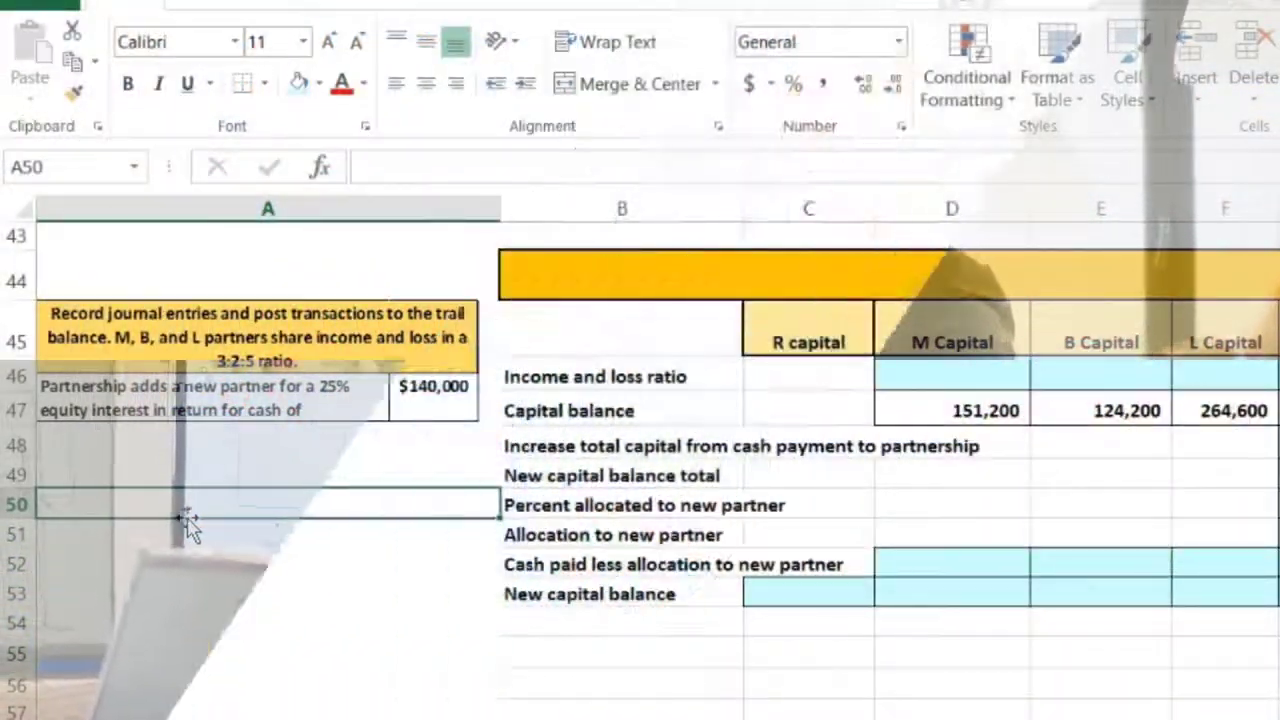
Step: Review the new-partner problem statement and the capital allocation table's rows and partner columns in Part 2
click(230, 513)
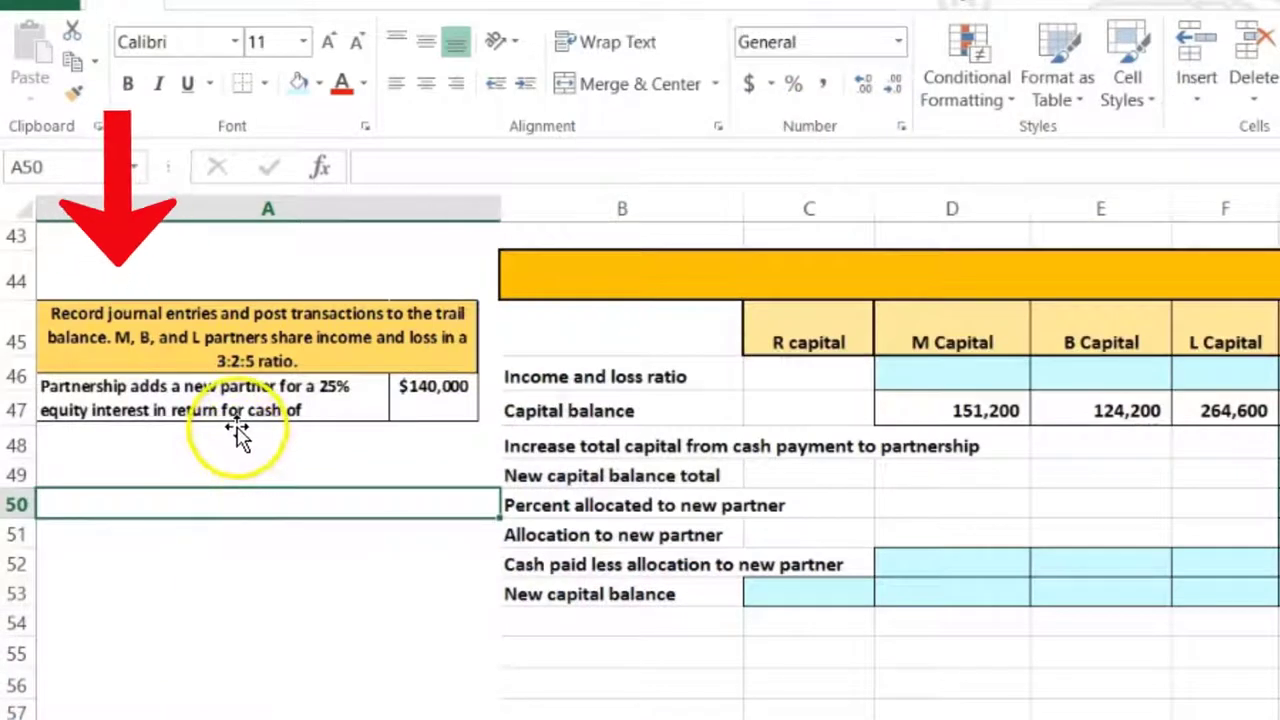
click(632, 478)
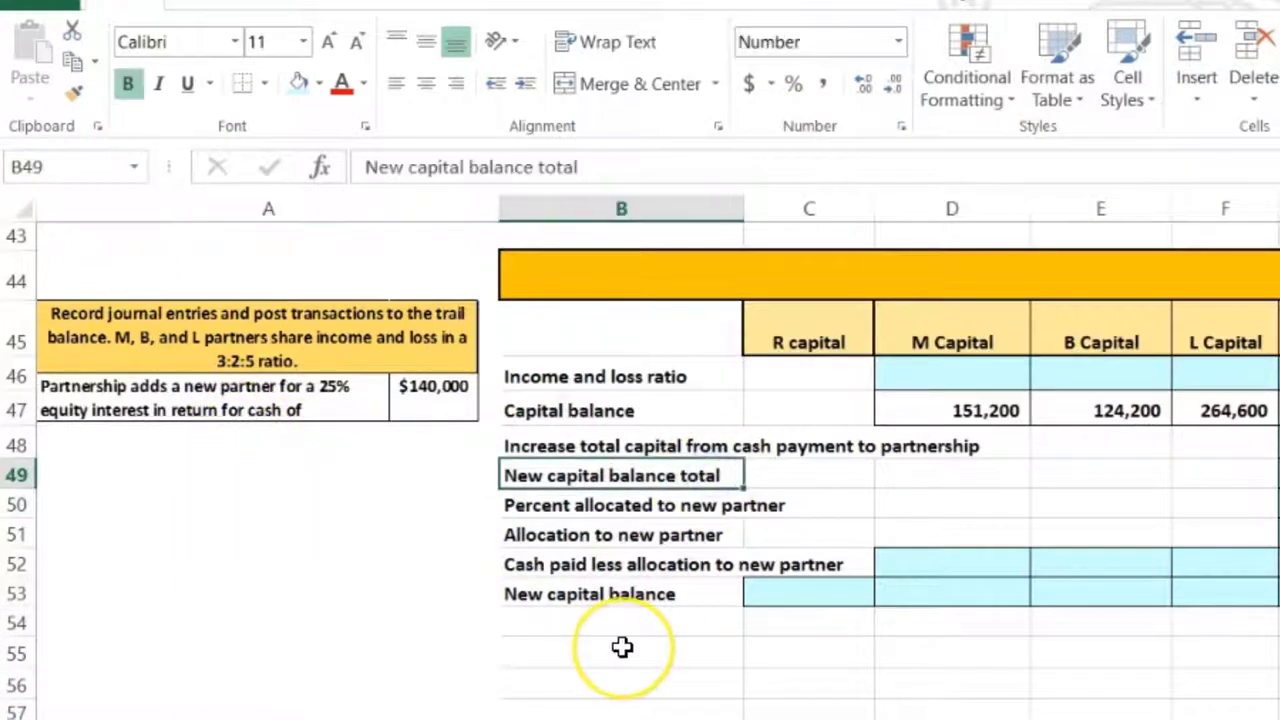
key(Right)
key(Right)
key(Right)
key(Right)
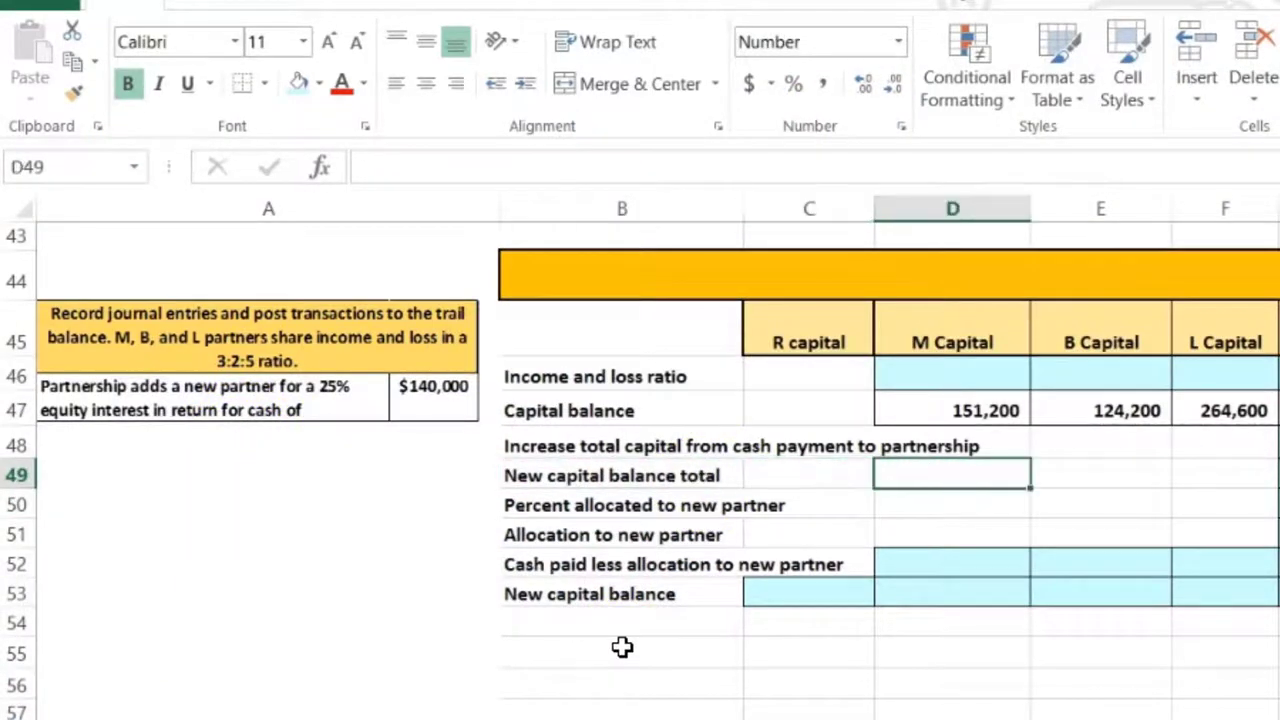
key(Right)
key(Right)
key(Right)
key(Right)
key(Right)
key(Right)
key(Right)
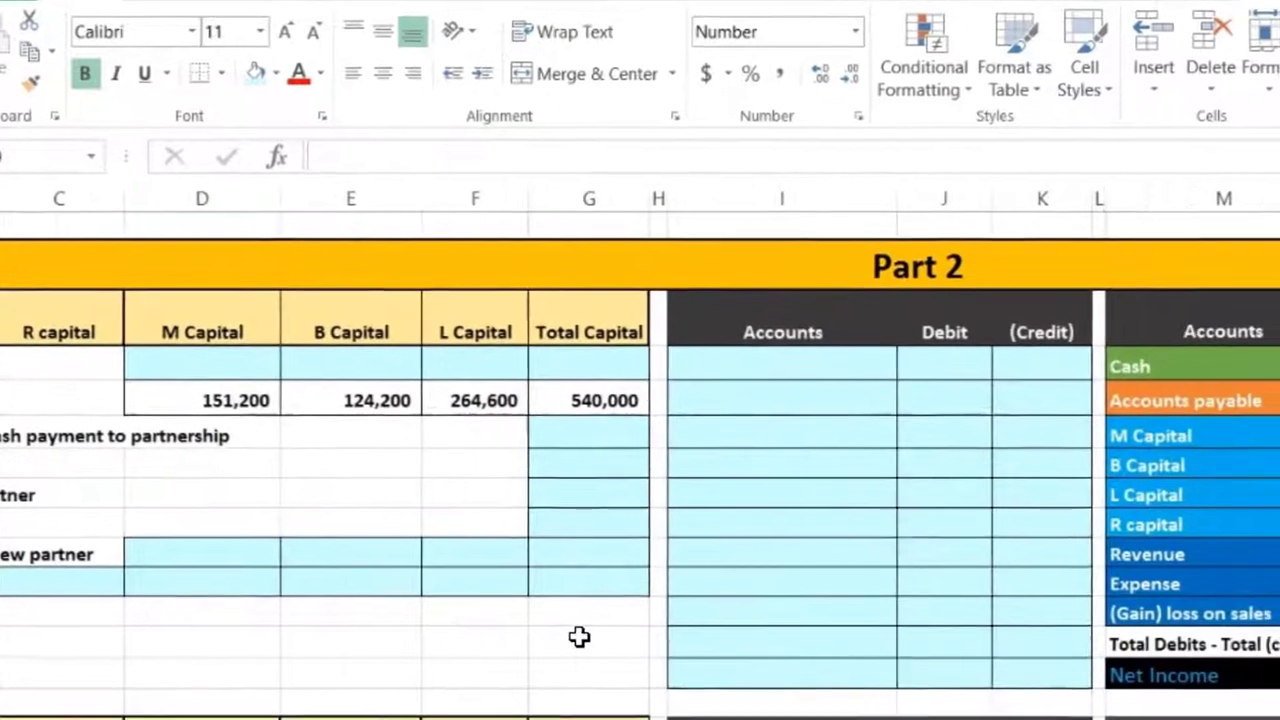
key(Right)
key(Right)
key(Right)
key(Right)
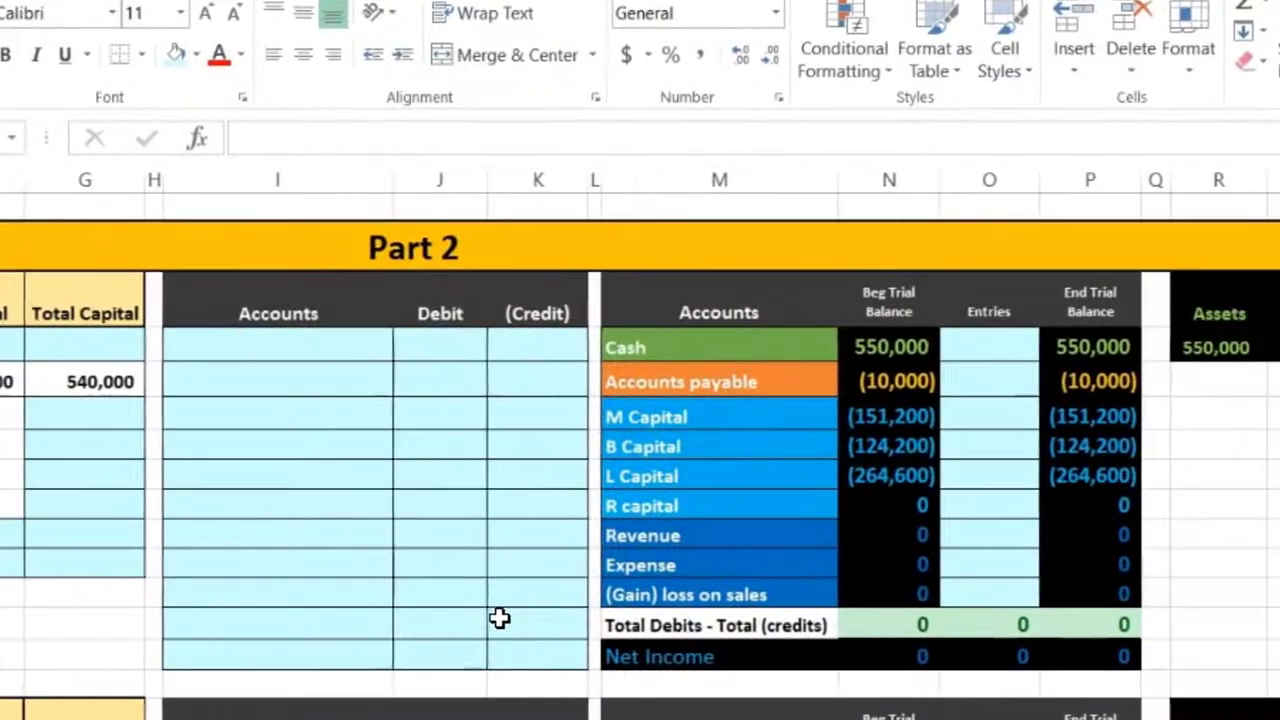
Step: Examine the blank journal entry table's Accounts, Debit and Credit columns in Part 2
click(322, 379)
drag(242, 360, 511, 505)
click(457, 376)
click(505, 350)
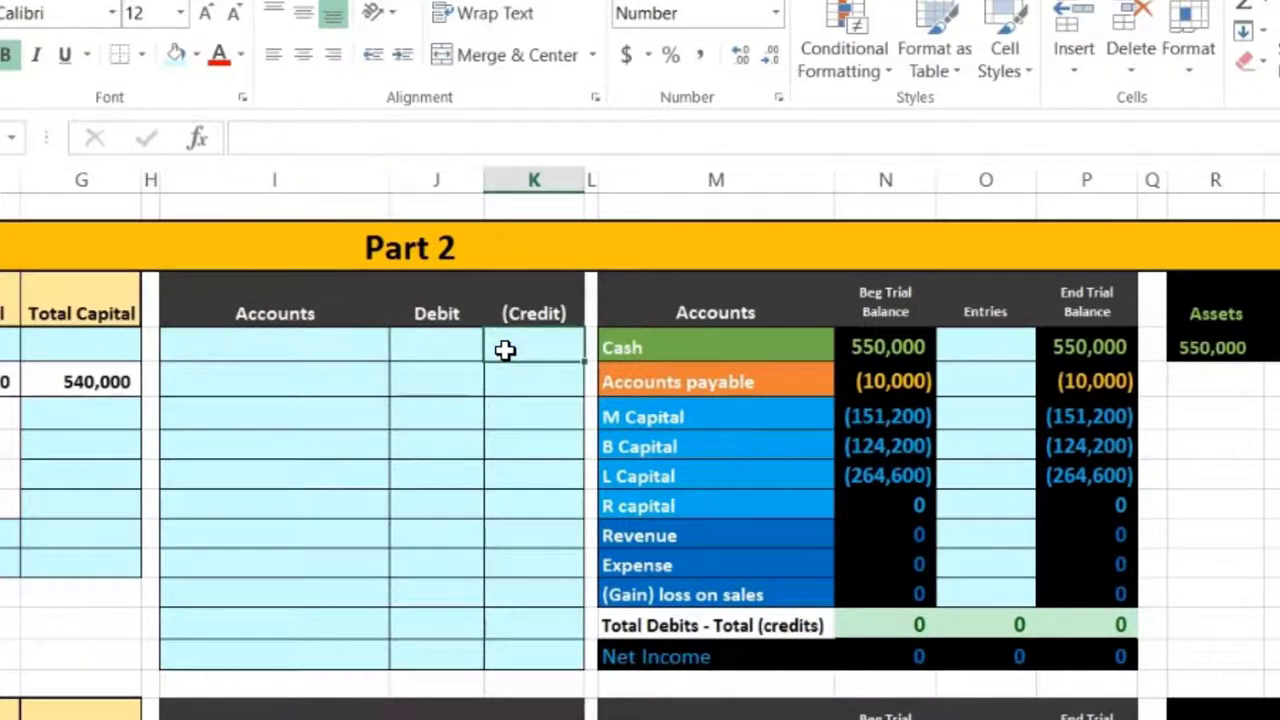
Step: Examine the trial balance's accounts, beginning balances, debits-less-credits total, Entries column and ending cash formula
click(970, 354)
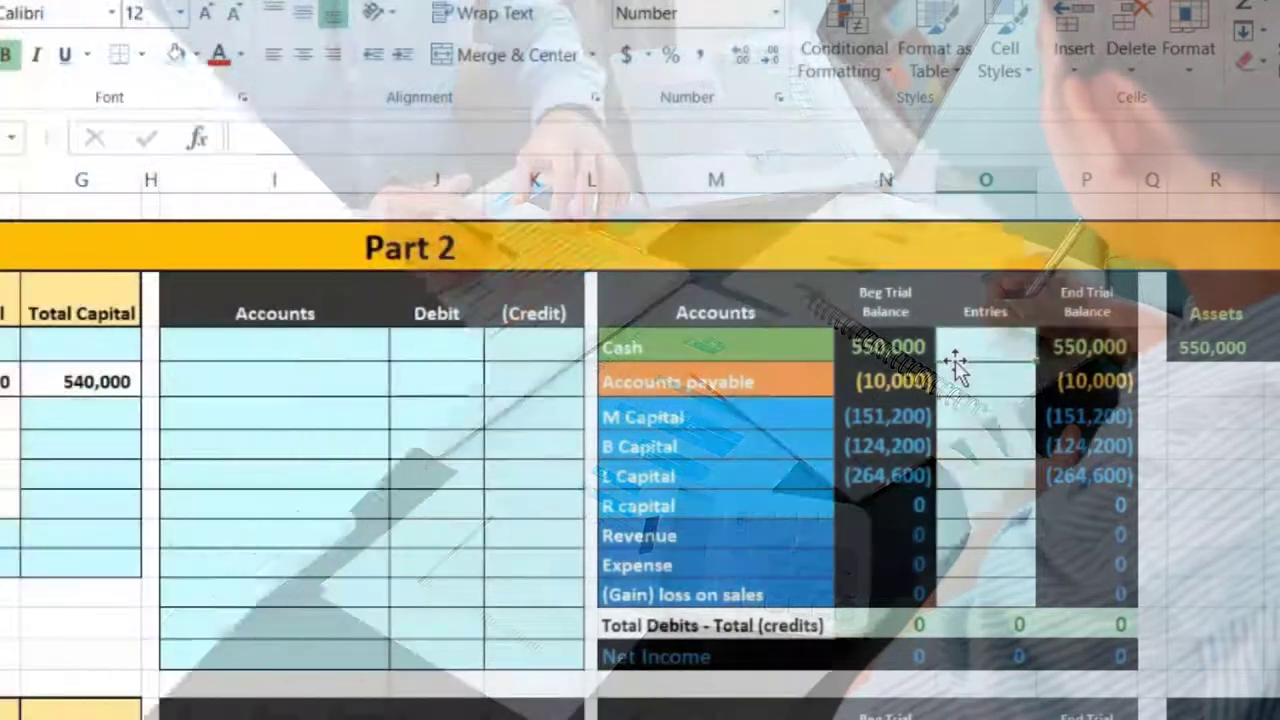
click(806, 343)
click(788, 385)
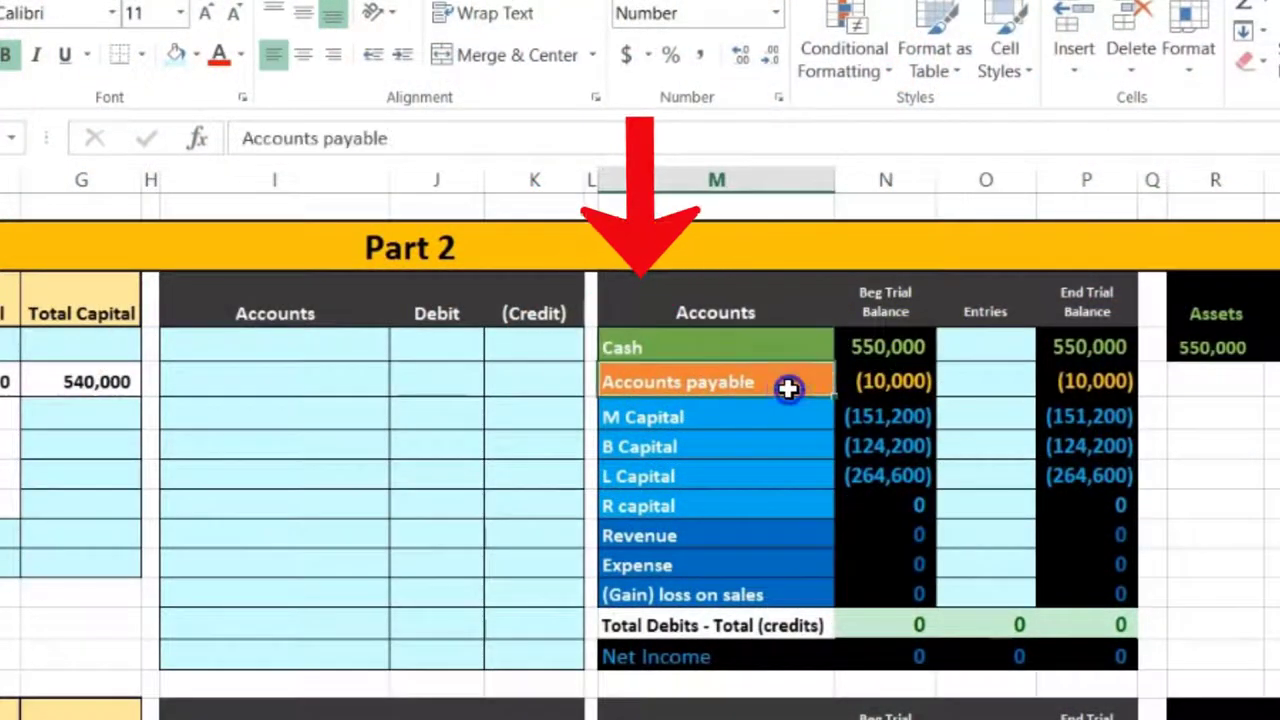
drag(786, 420, 878, 505)
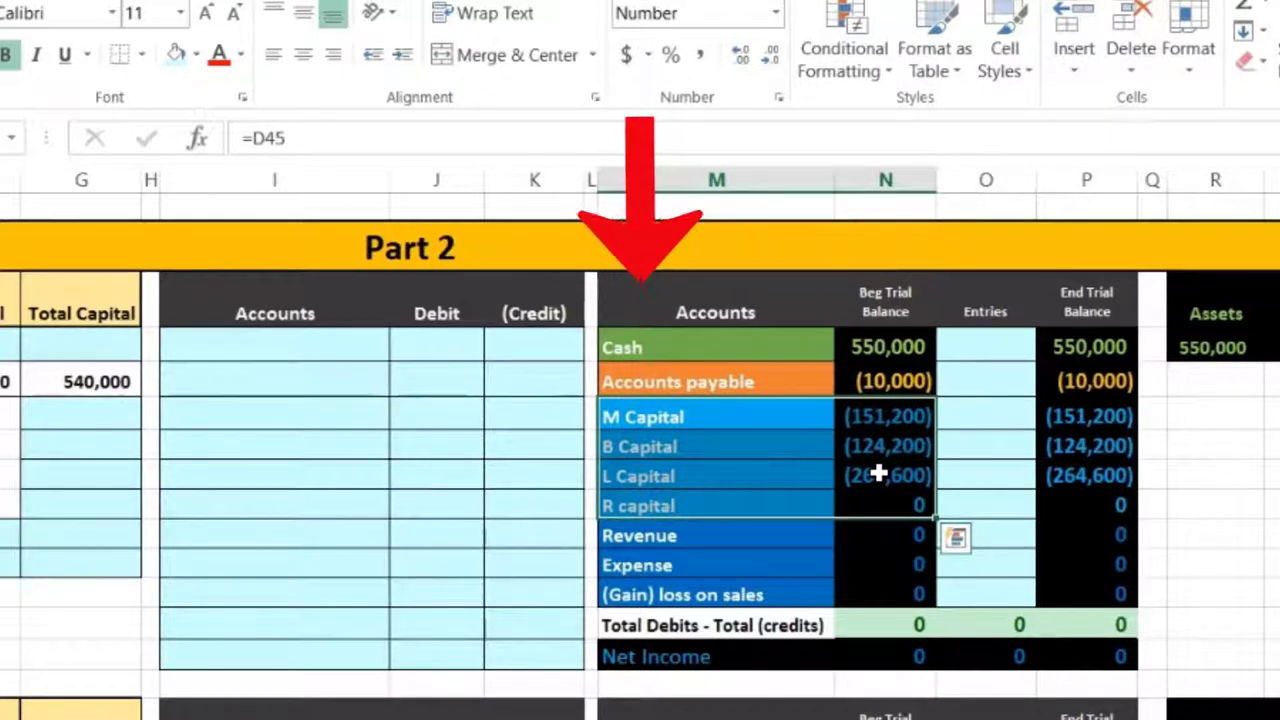
drag(757, 420, 746, 509)
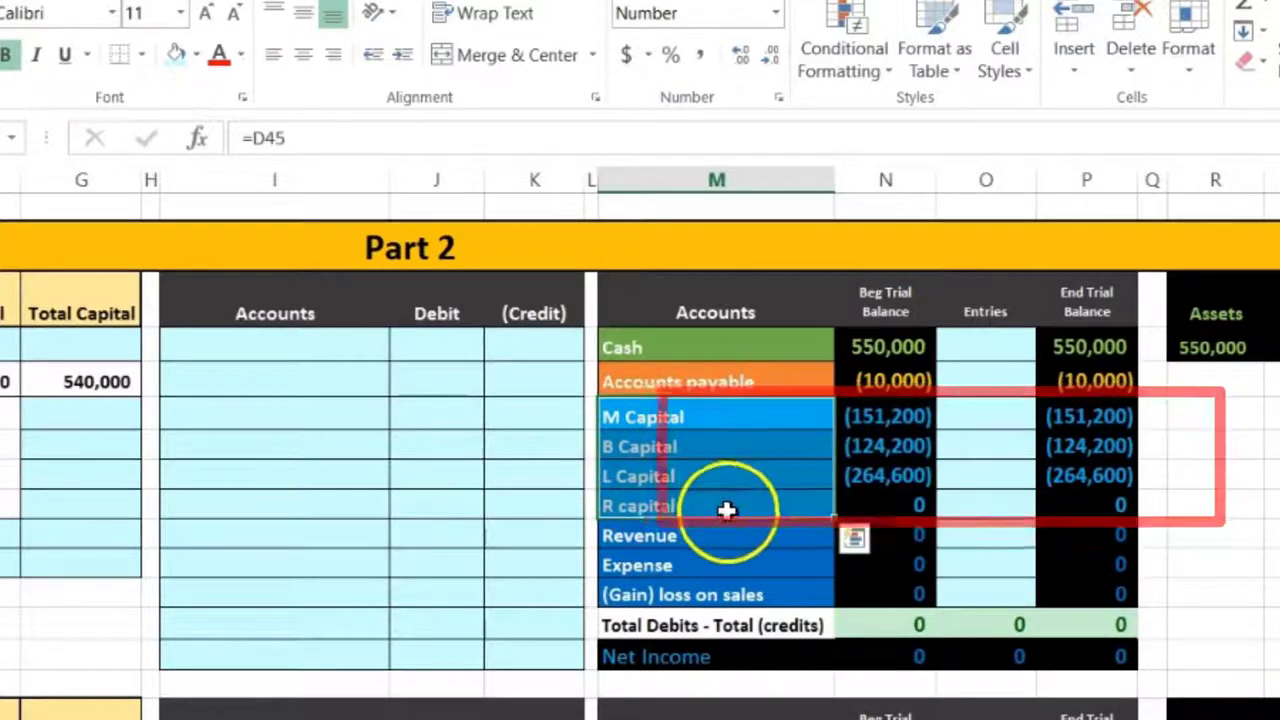
click(724, 535)
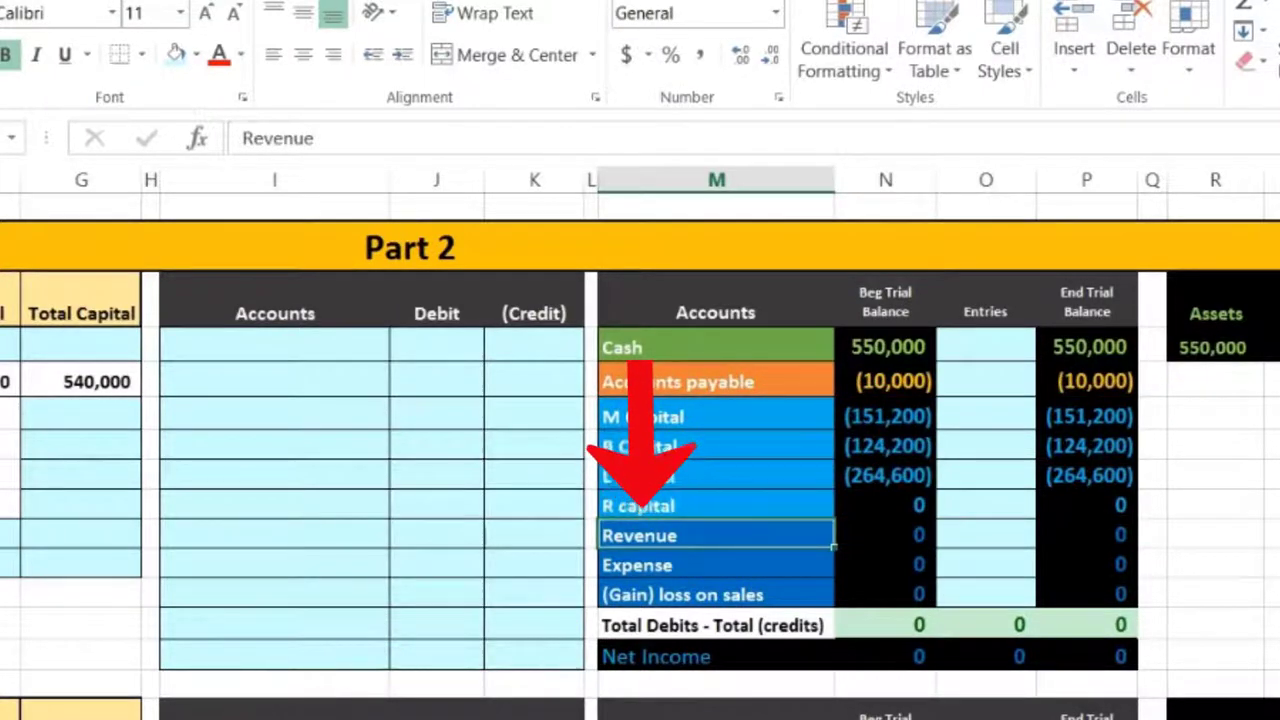
click(893, 347)
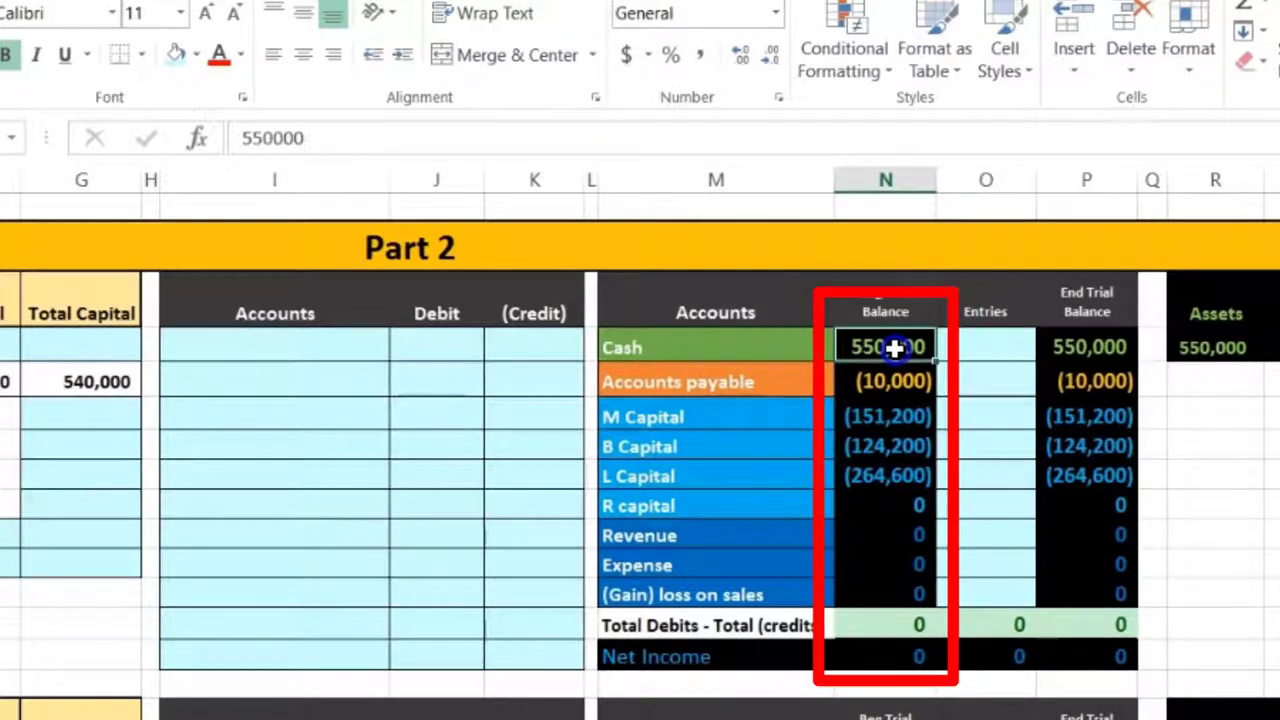
drag(893, 347, 897, 594)
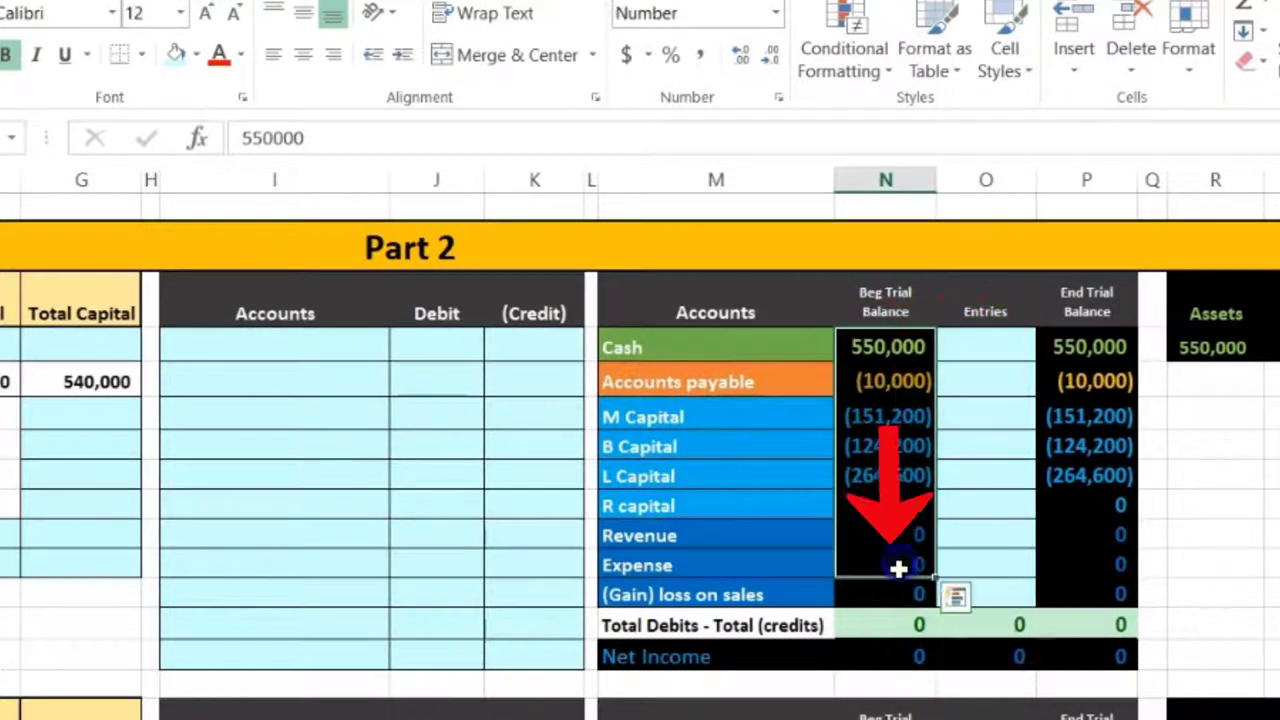
click(891, 624)
key(alt+equal)
key(Return)
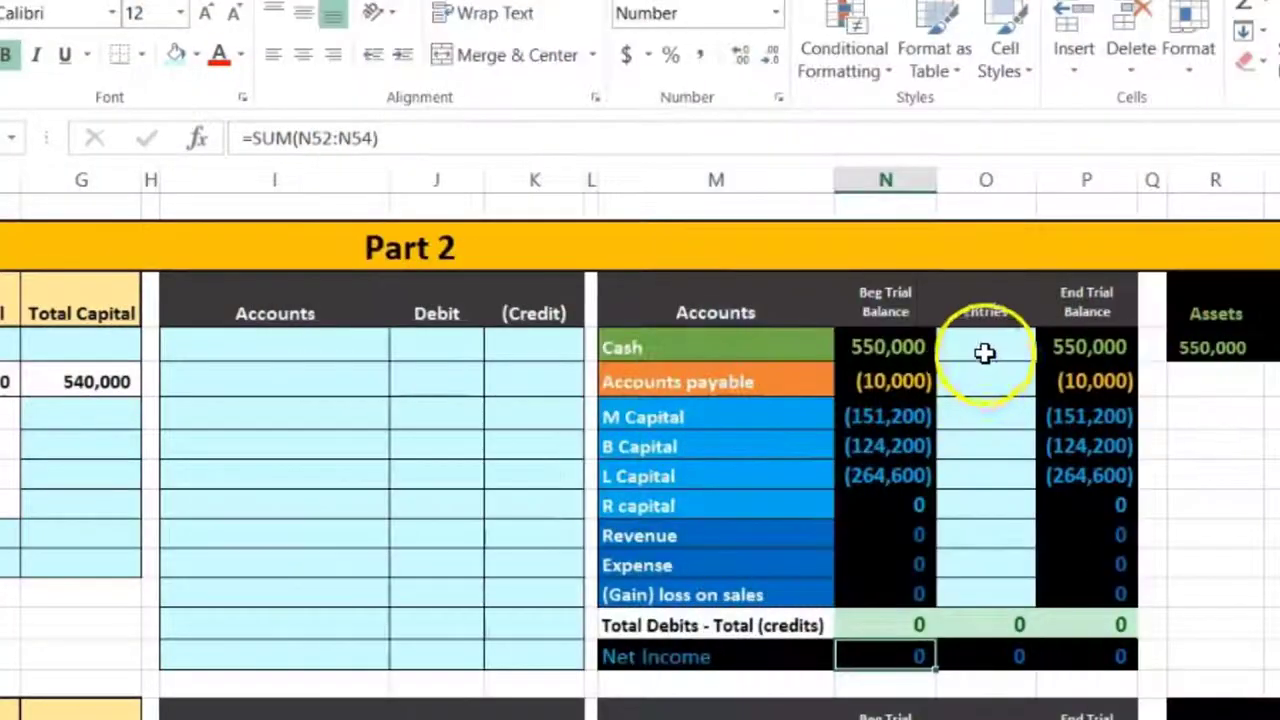
click(986, 349)
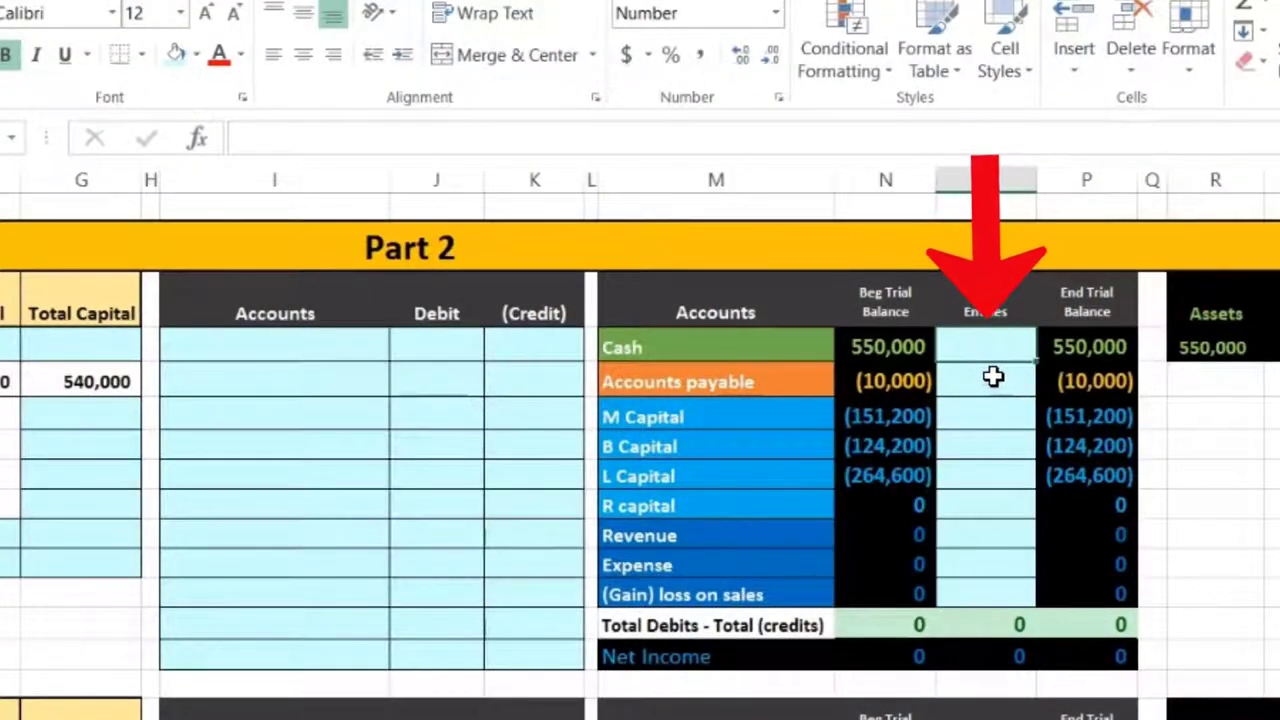
key(Right)
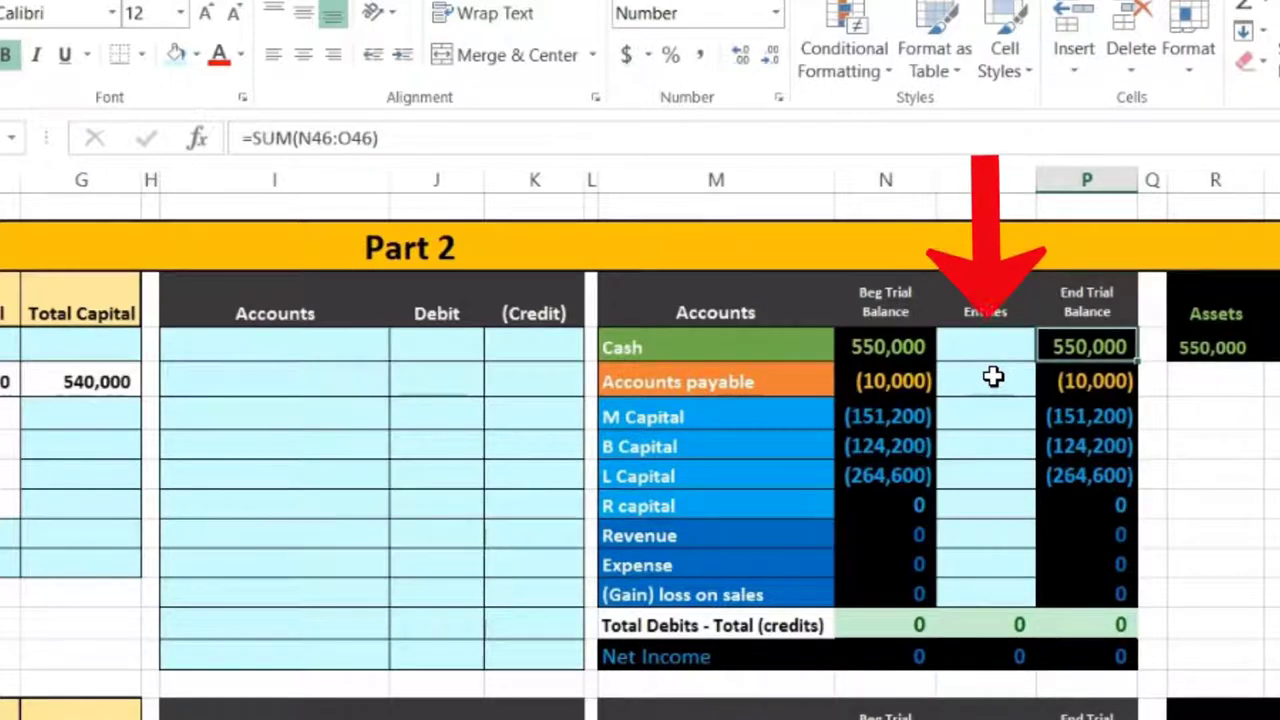
Step: Inspect the formulas behind Assets, Liabilities and Owner's Equity in the Part 2 accounting equation block
key(Right)
key(Right)
key(Right)
key(Right)
key(Right)
key(Right)
key(Right)
key(Right)
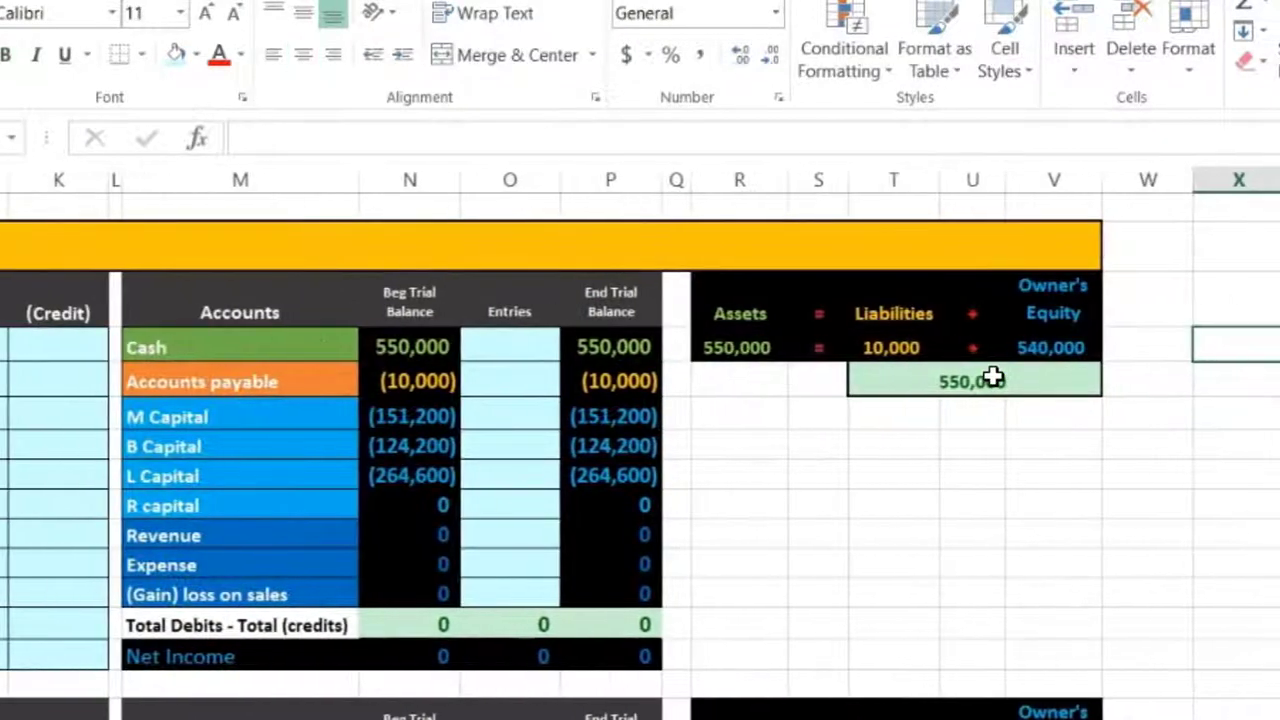
click(751, 346)
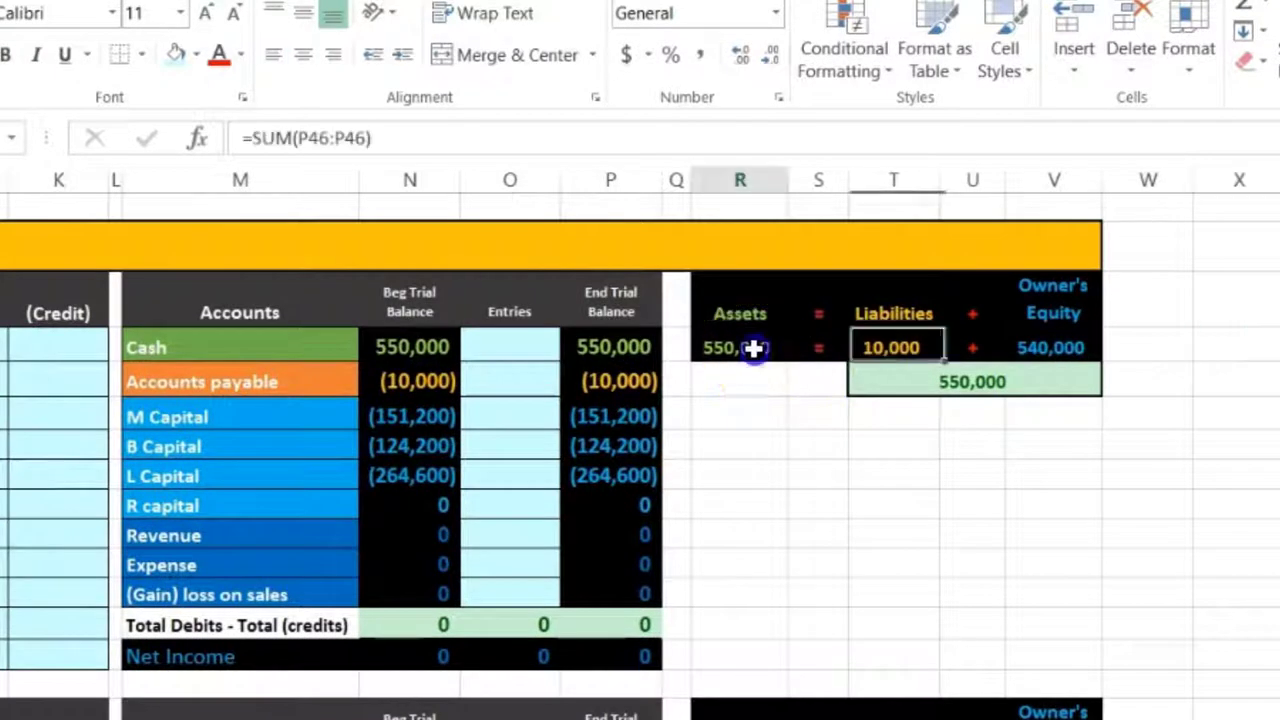
double_click(751, 346)
key(Return)
double_click(851, 349)
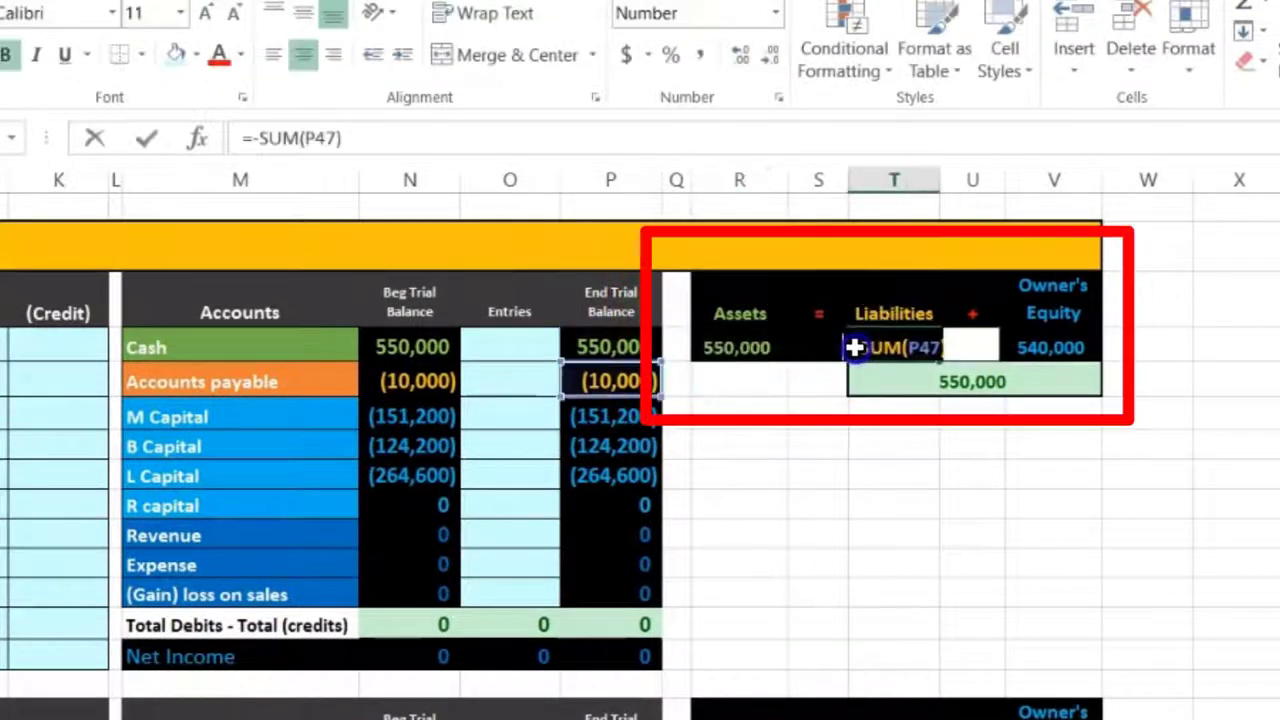
click(947, 368)
click(1057, 349)
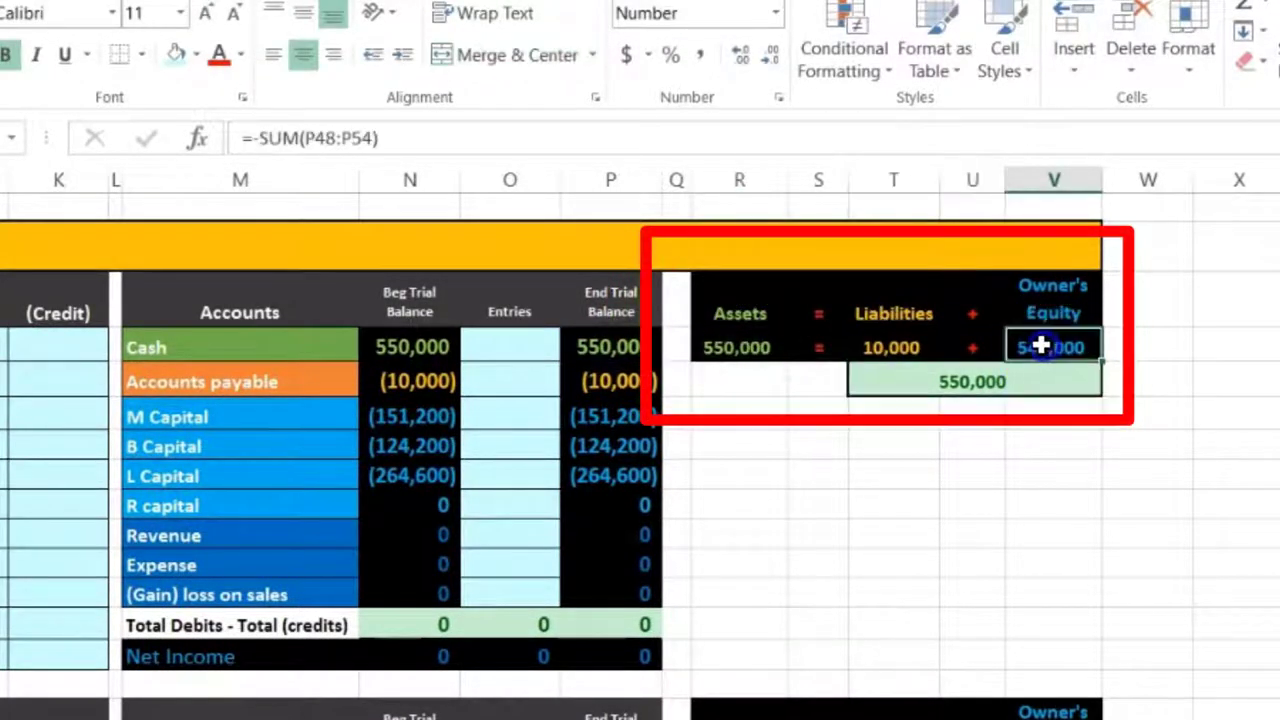
double_click(1043, 349)
key(Return)
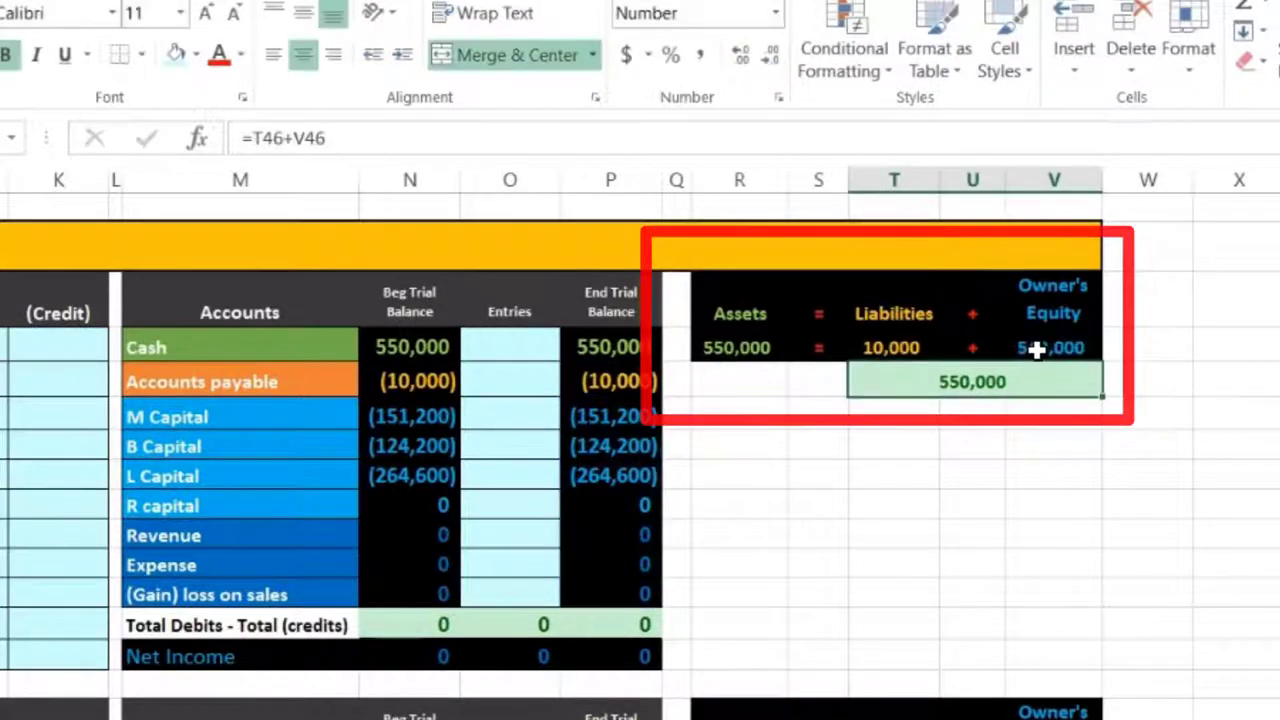
Step: Calculate M Capital's income and loss ratio in D46 with =3/(3+2+5) and format it as a percentage
key(Left)
key(Down)
key(Home)
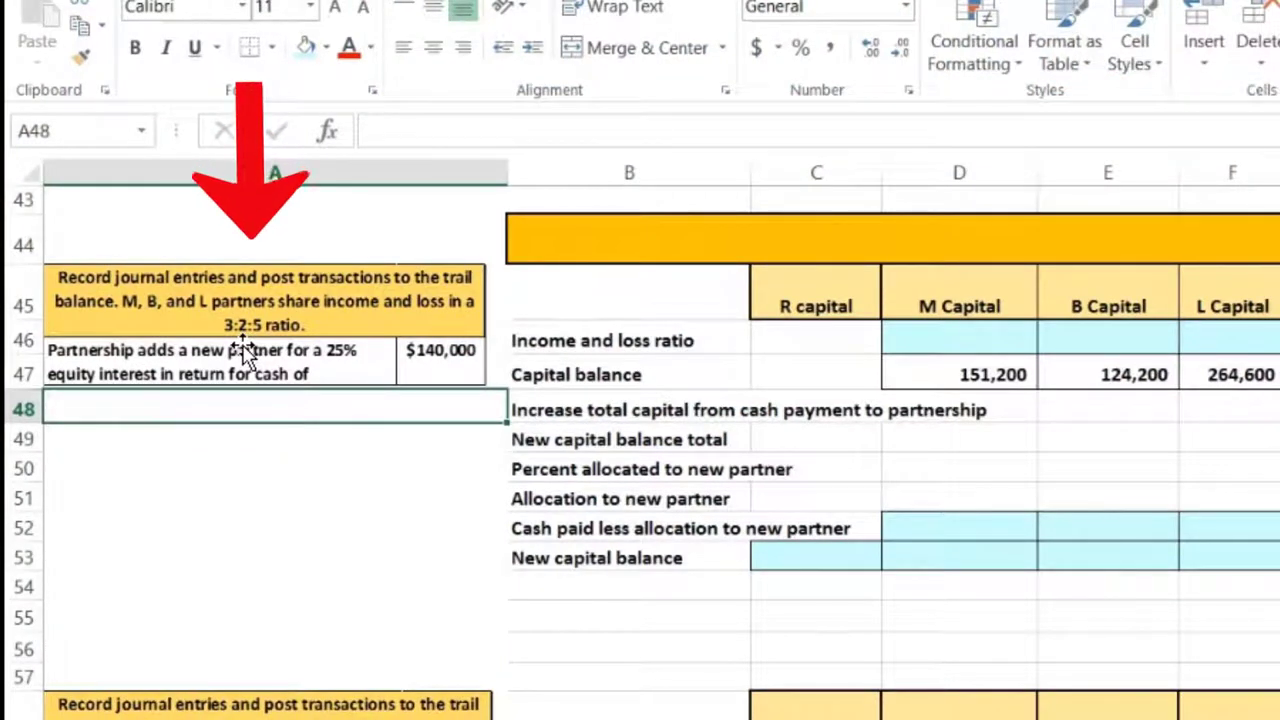
click(940, 343)
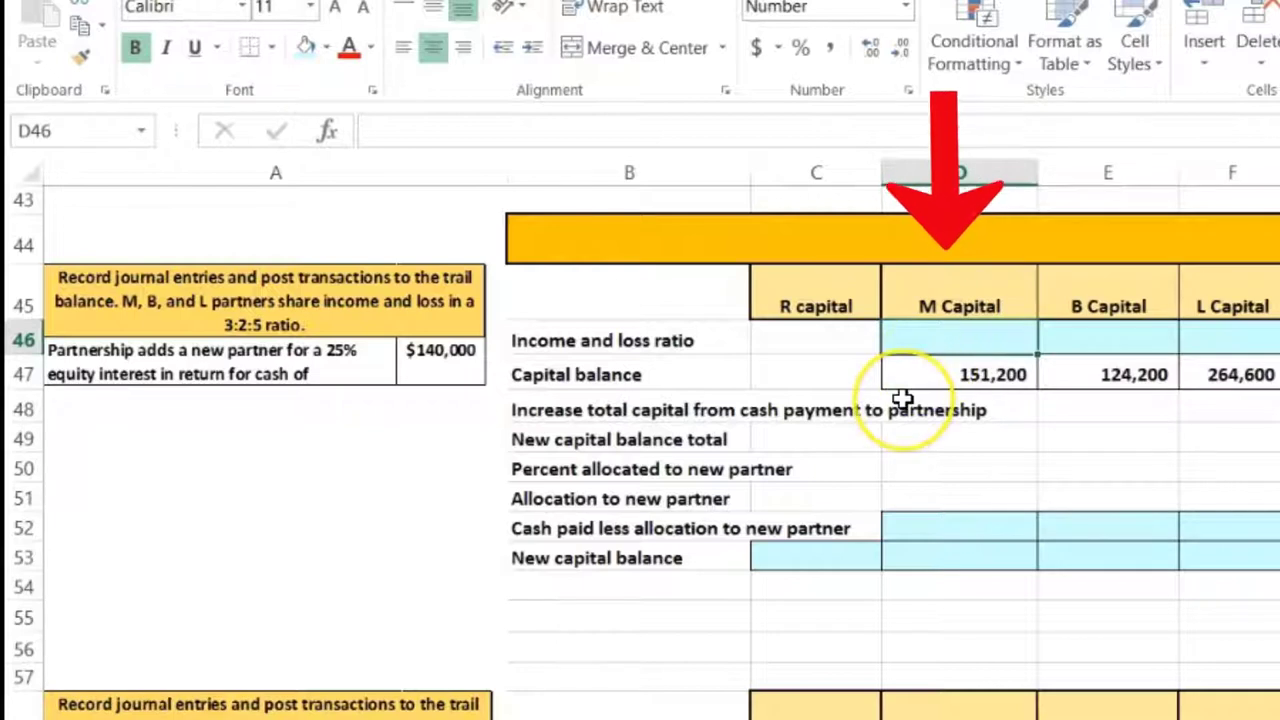
text(=3/(3+2+5)
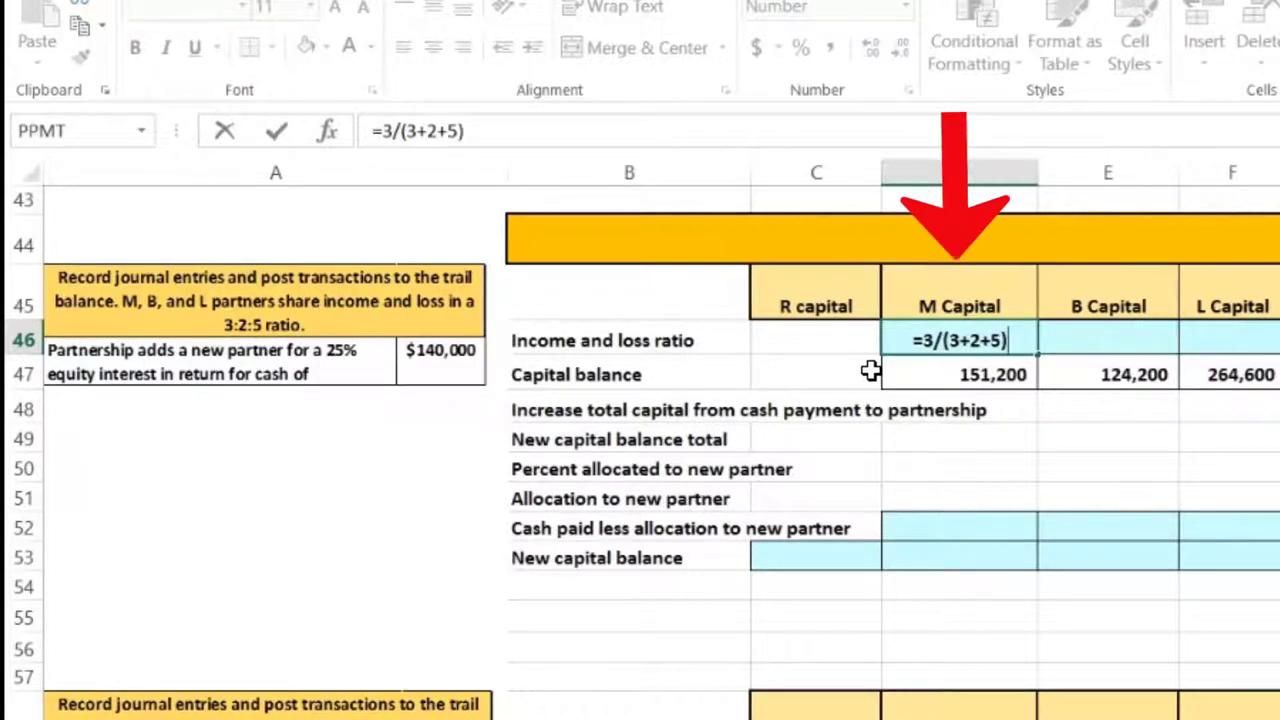
key(Return)
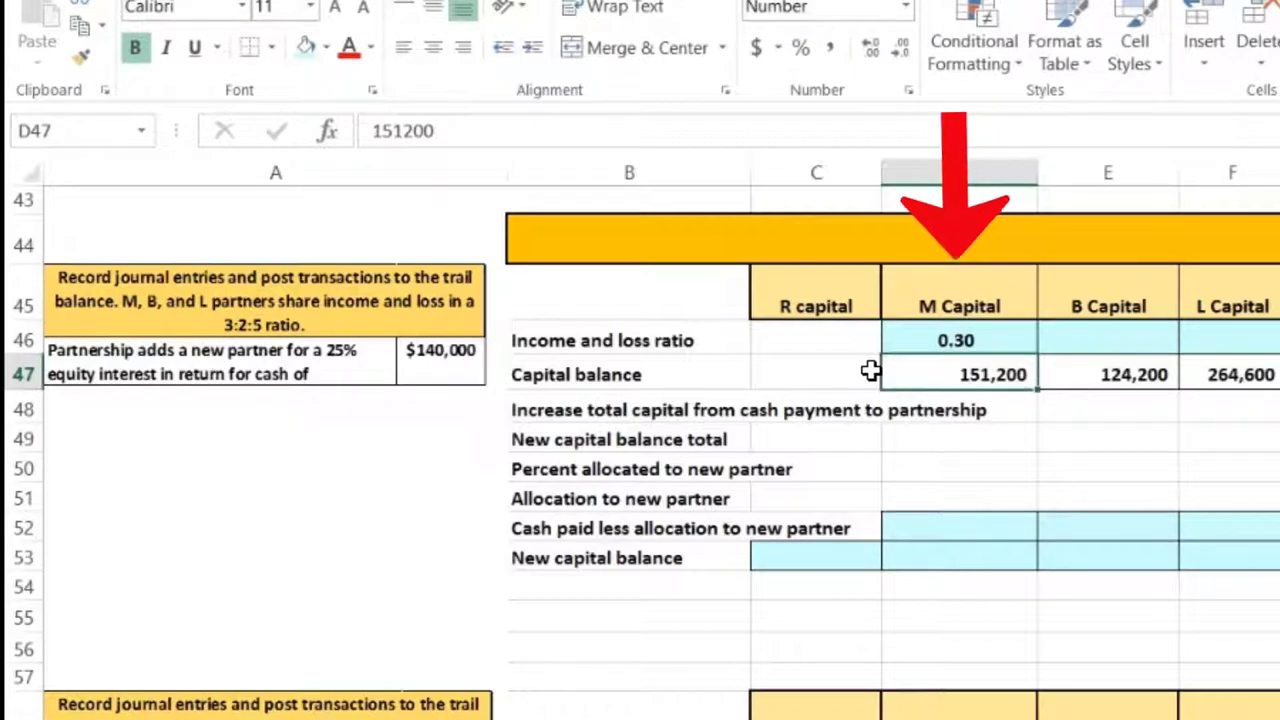
key(Up)
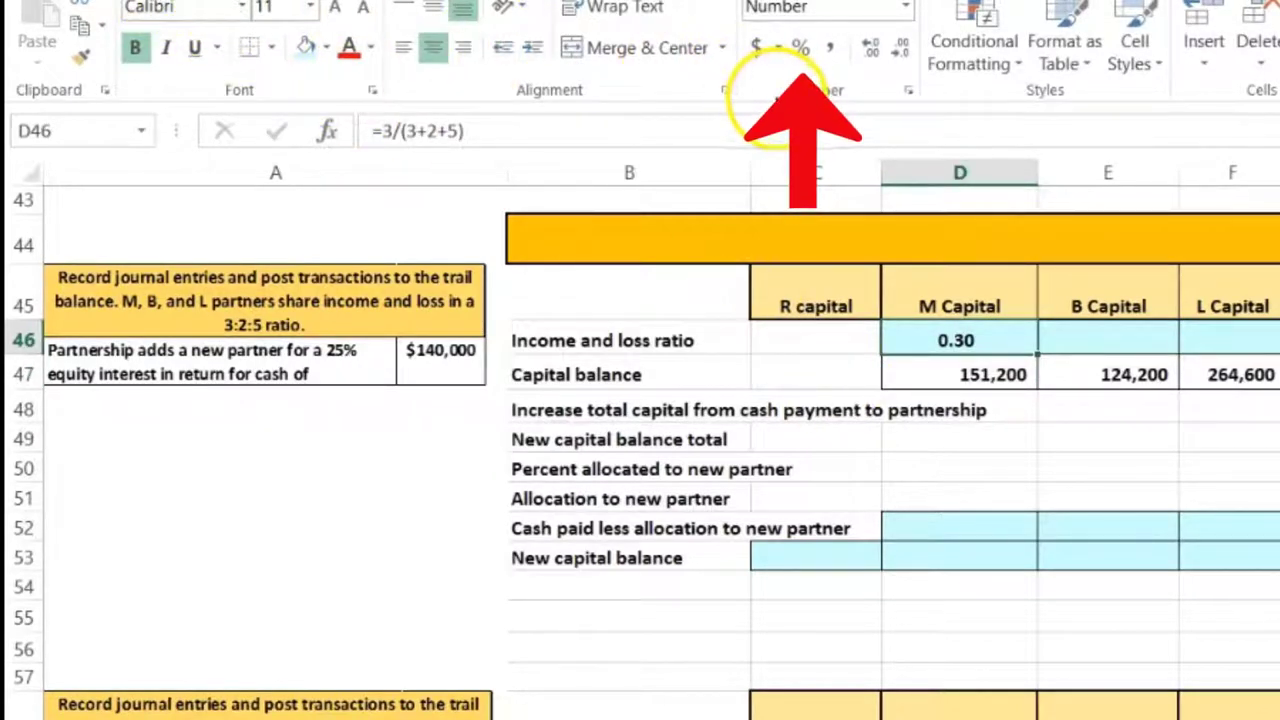
click(800, 48)
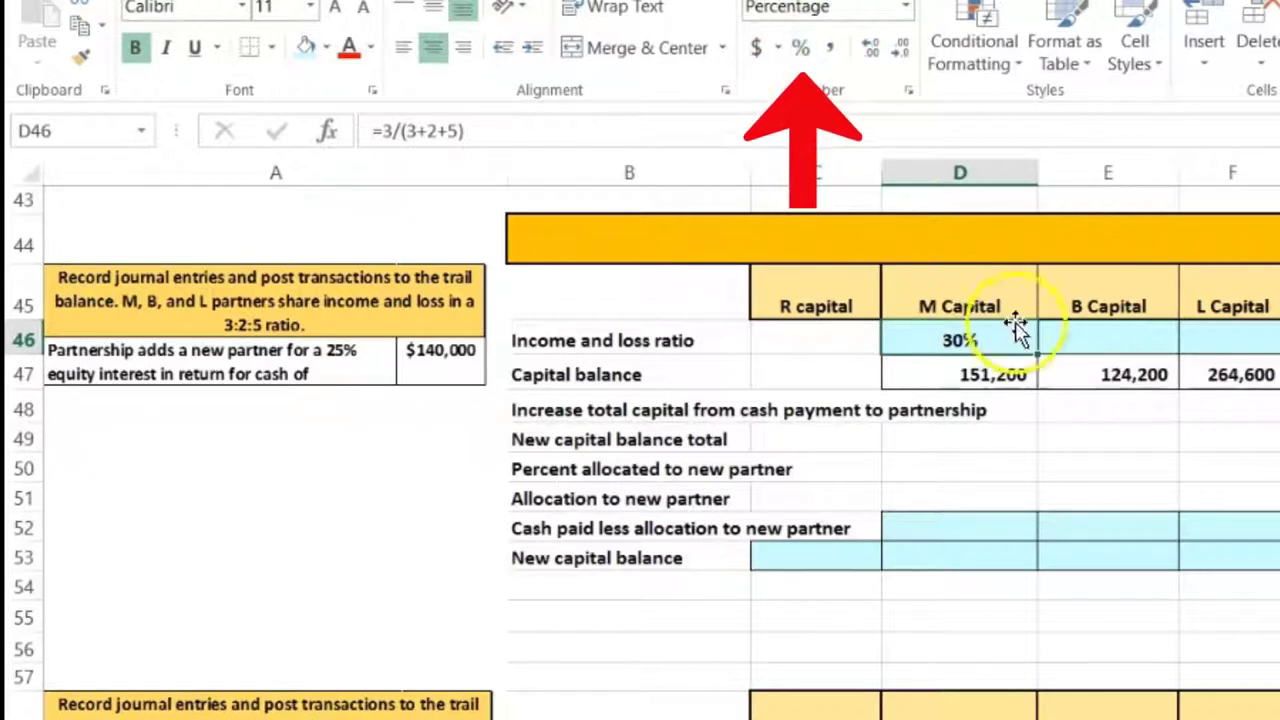
Step: Calculate B Capital's income and loss ratio in E46 with =2/(3+2+5) and format it as a percentage
click(1094, 340)
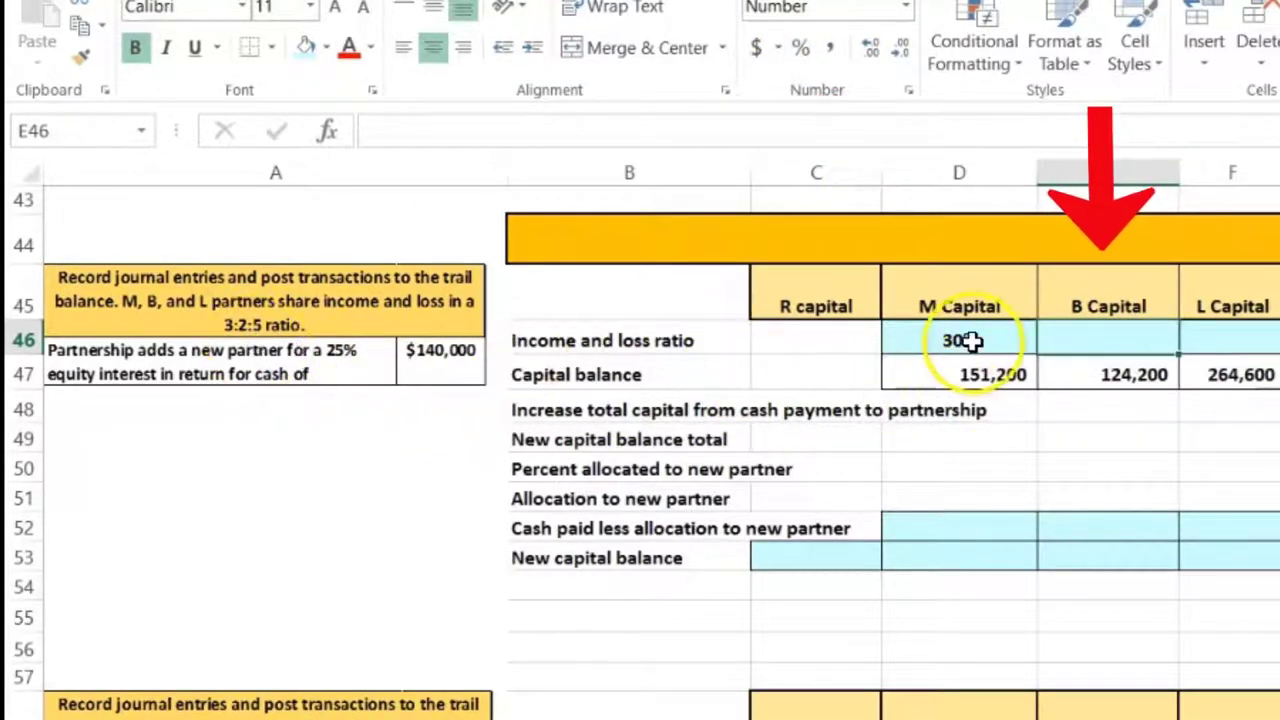
text(=2/(3+2+5)
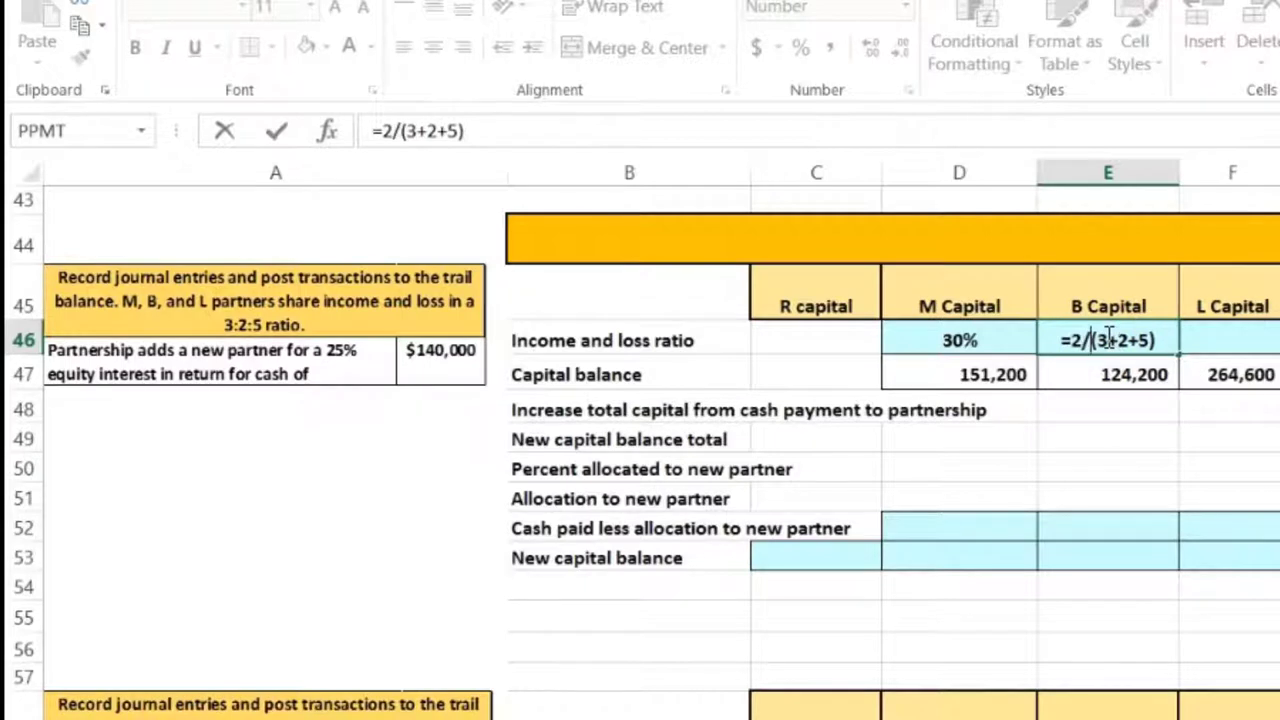
key(Return)
click(1123, 335)
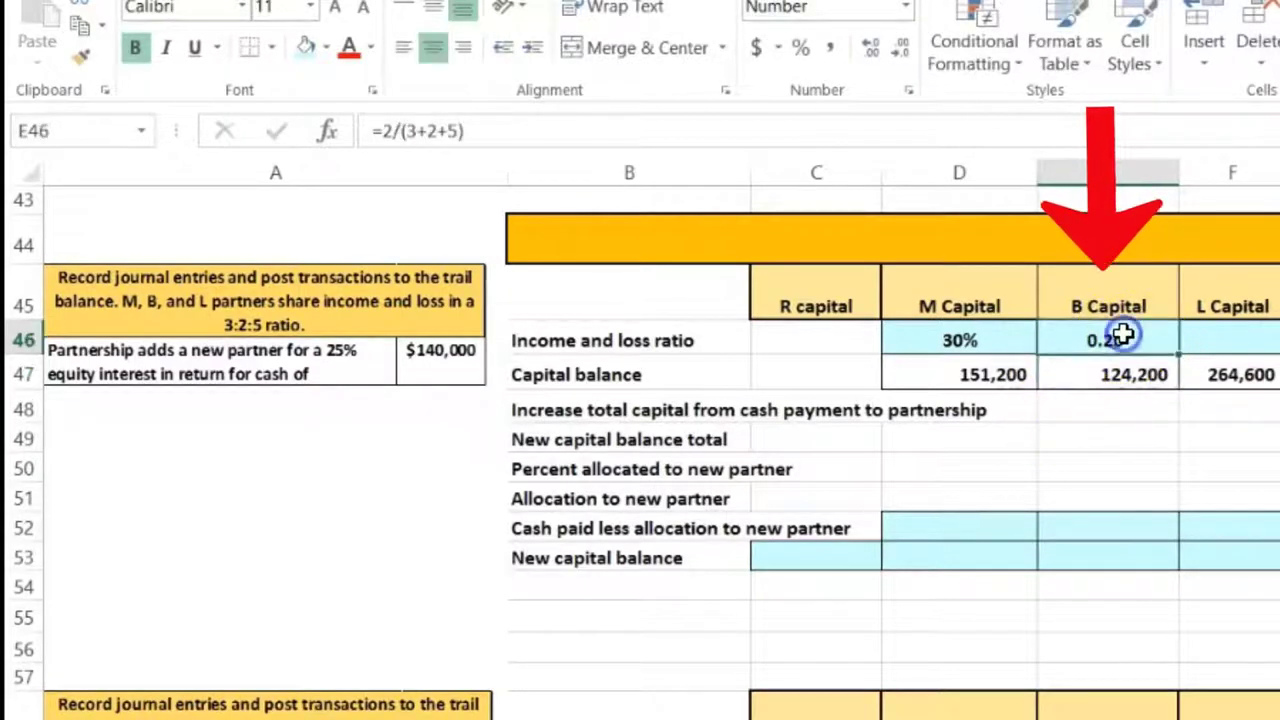
click(809, 60)
Step: Calculate L Capital's income and loss ratio in F46 with =5/(3+2+5) and format it as a percentage
click(1217, 342)
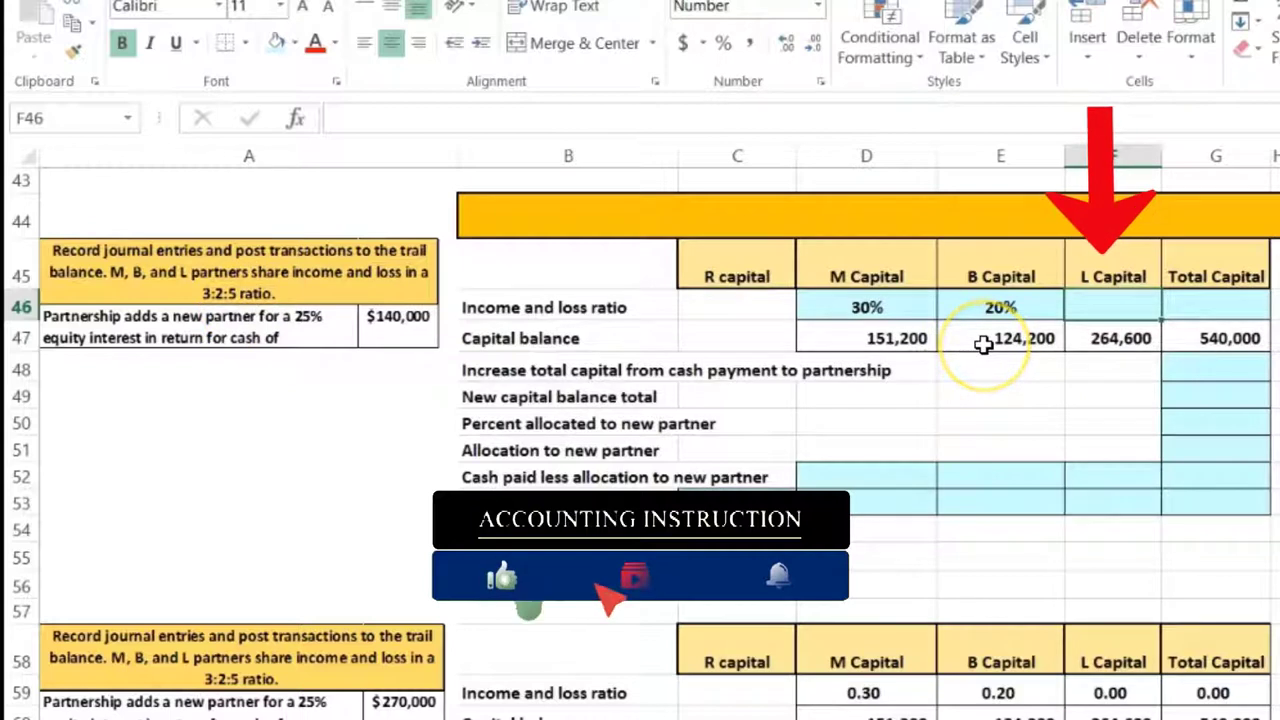
text(=)
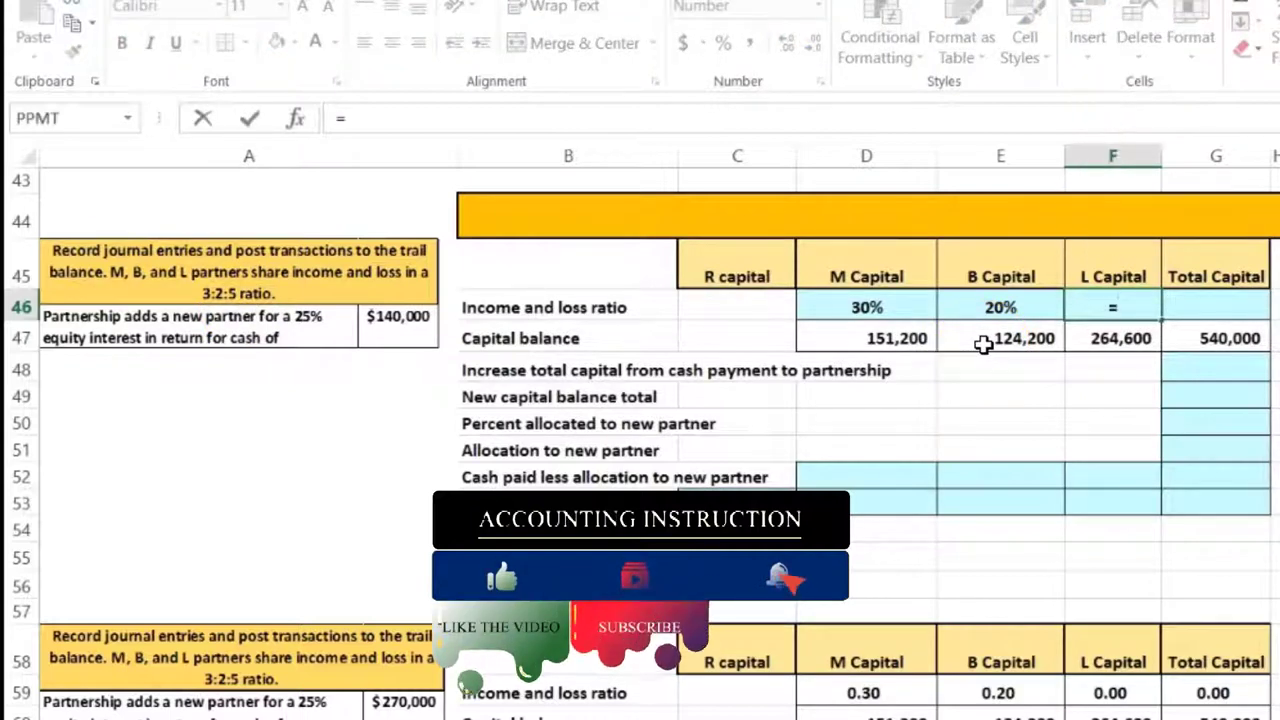
text(5/(3+2+5)
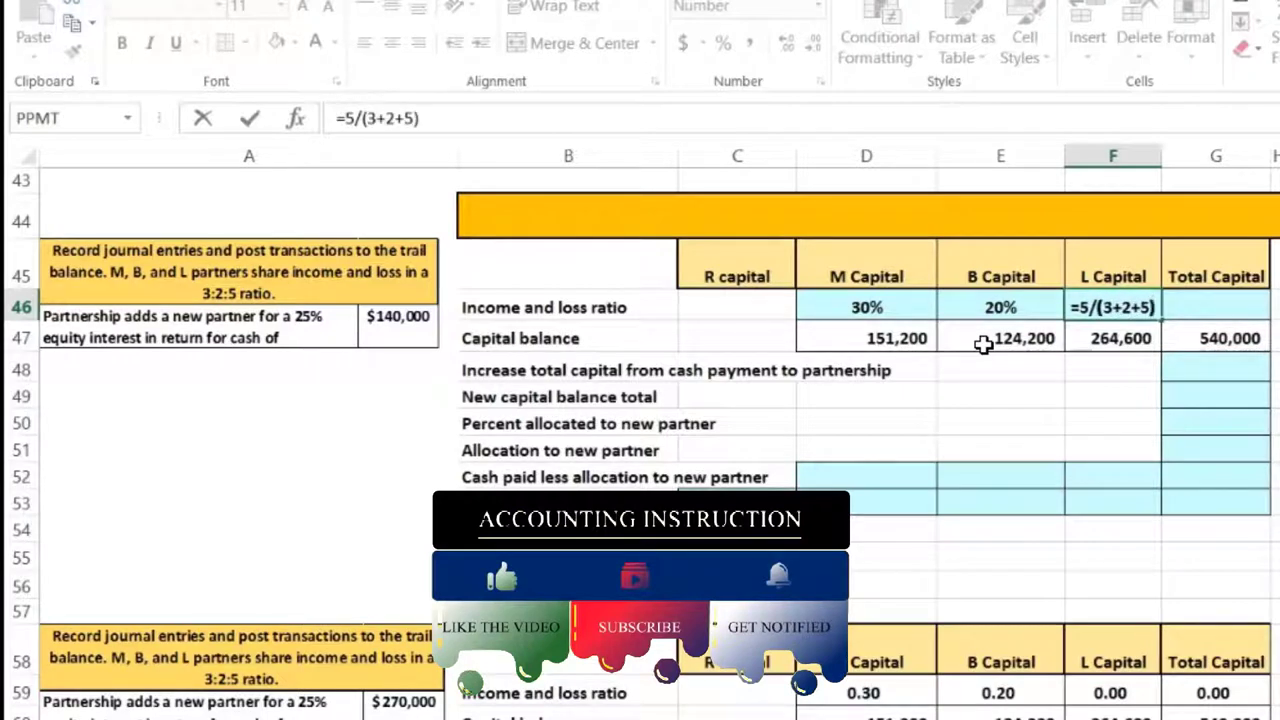
key(Return)
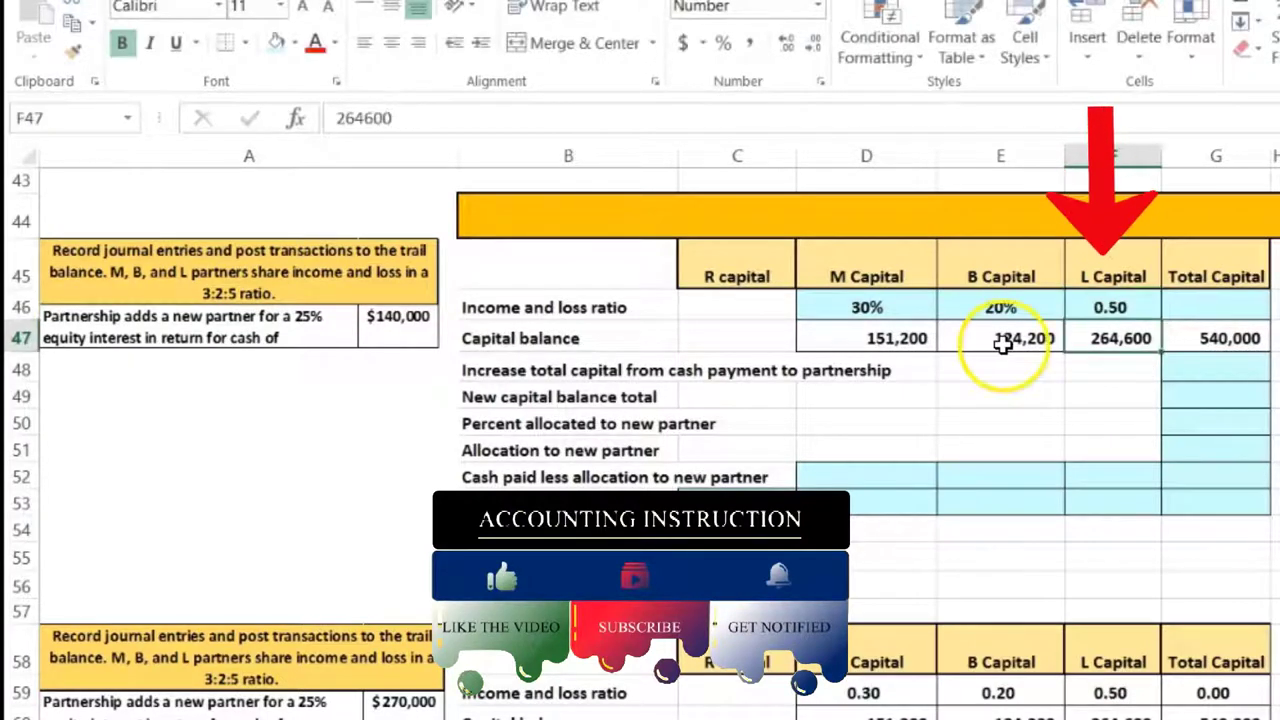
click(1082, 304)
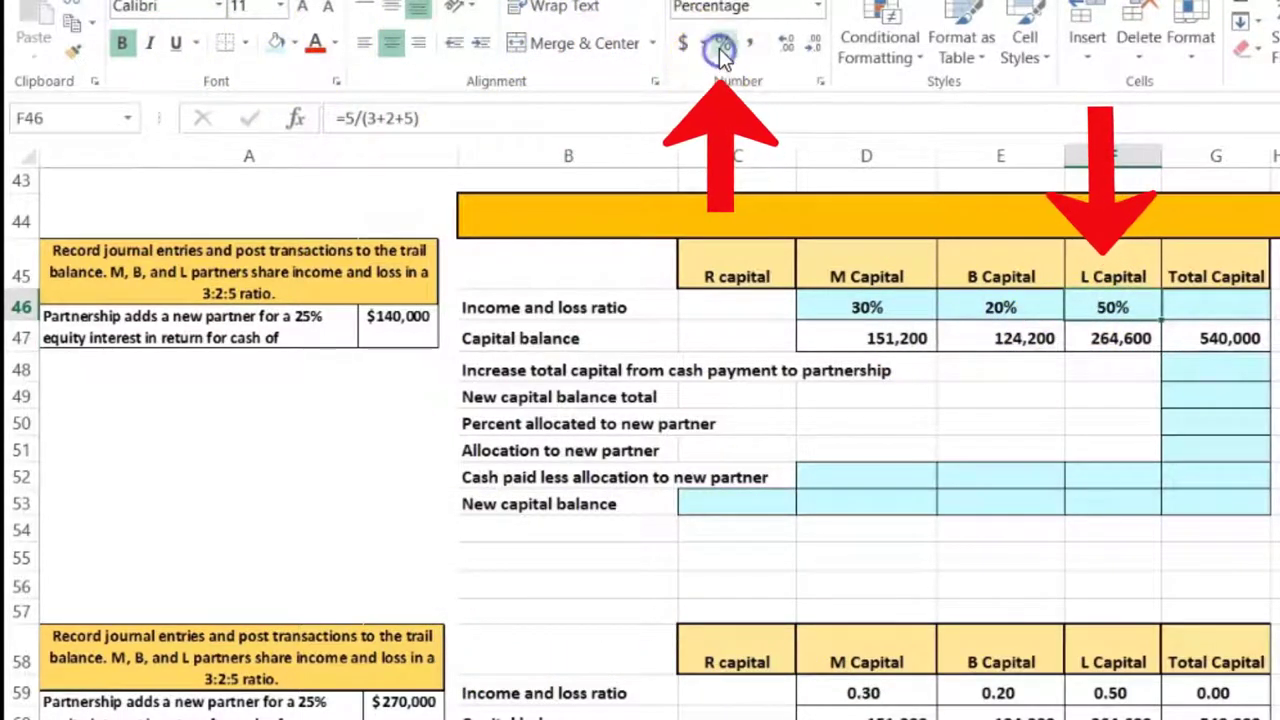
Step: Total the income and loss ratios in G46 with =SUM(D46:F46) and format the cell as a percentage
click(882, 309)
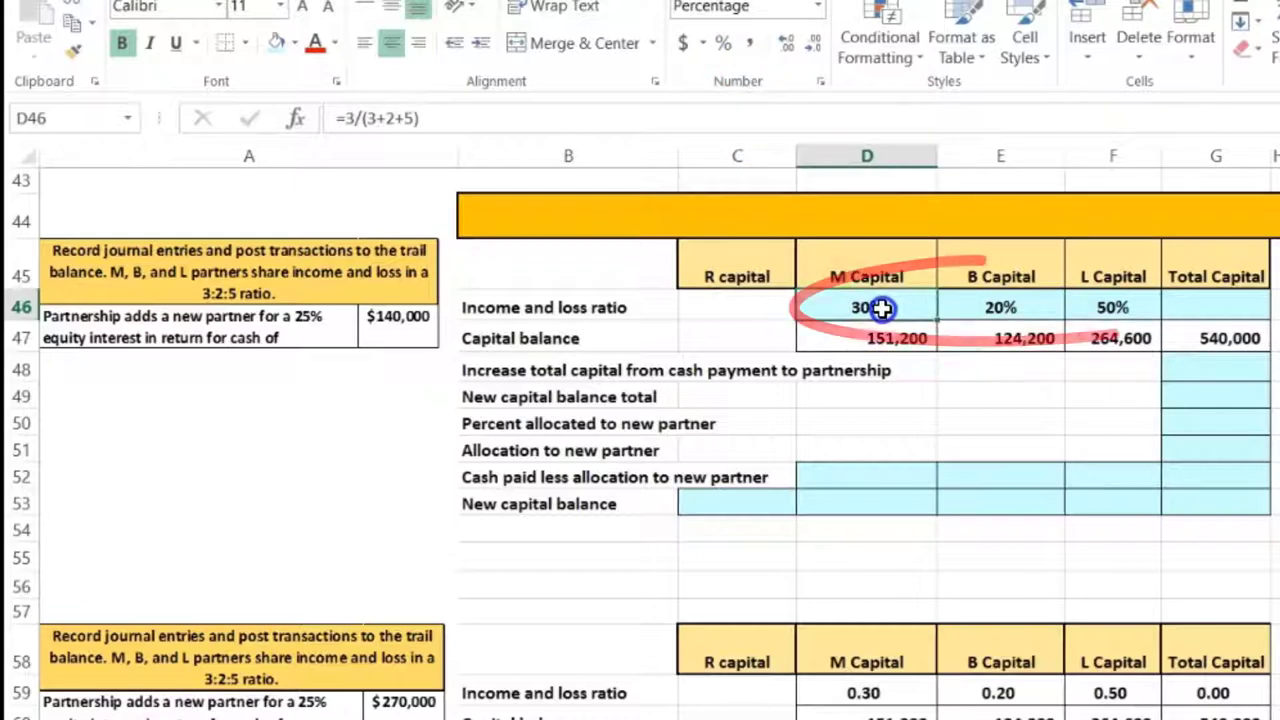
drag(882, 309, 1105, 306)
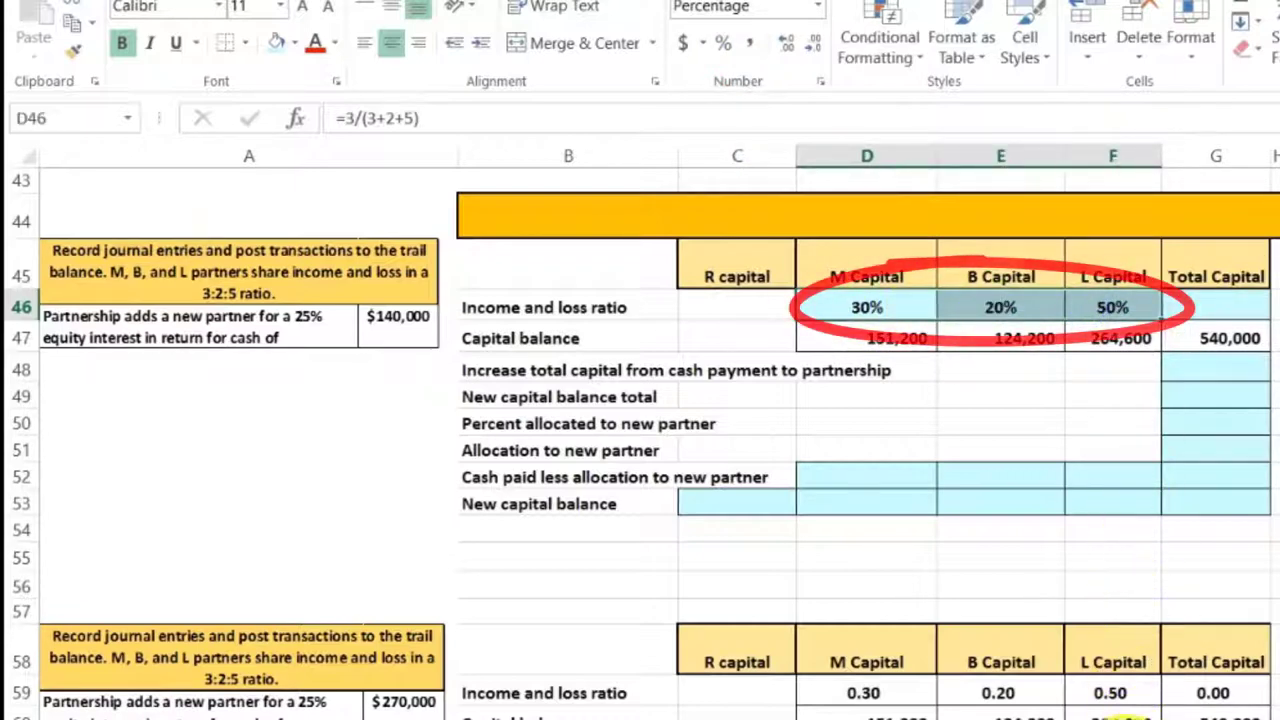
click(1215, 309)
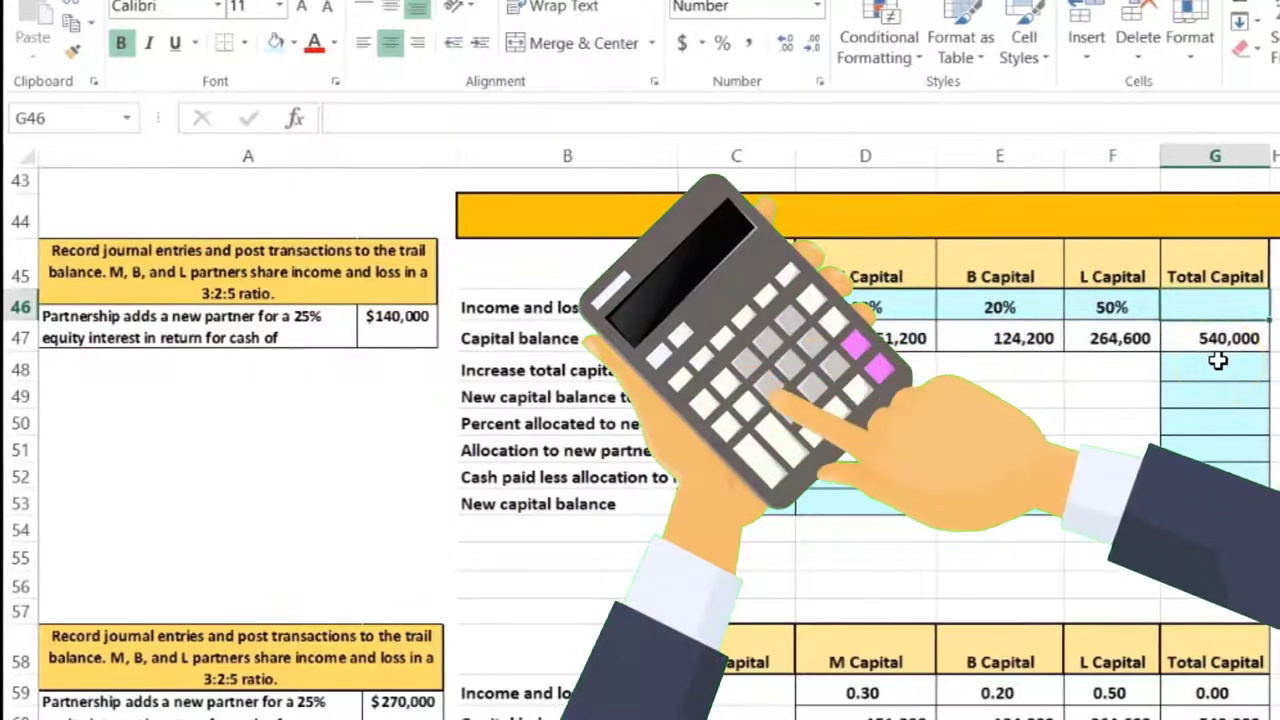
text(=)
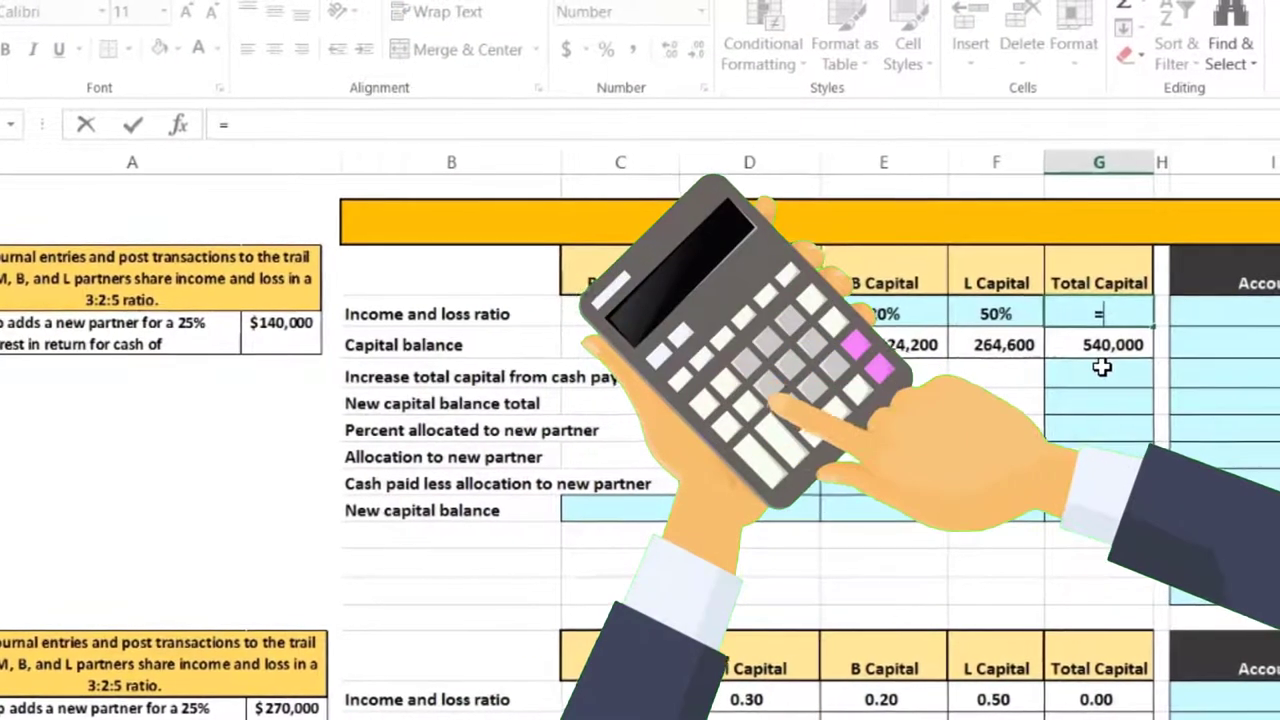
text(sum)
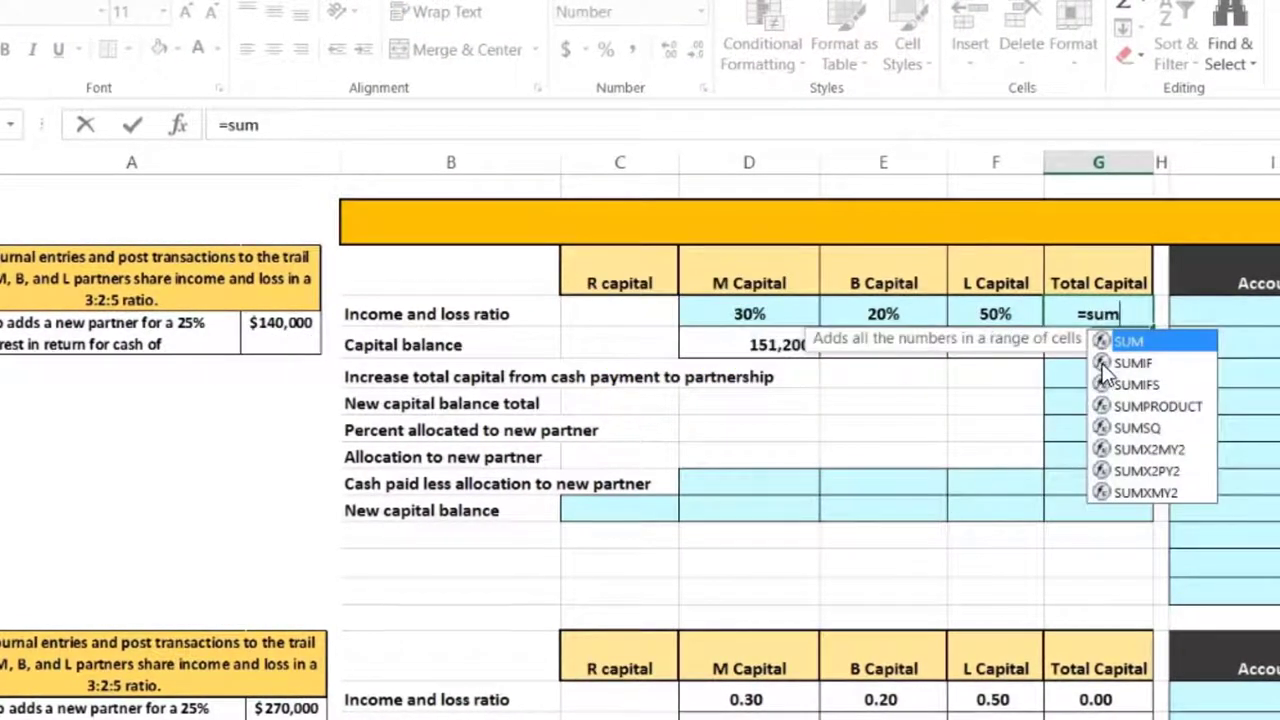
double_click(1104, 343)
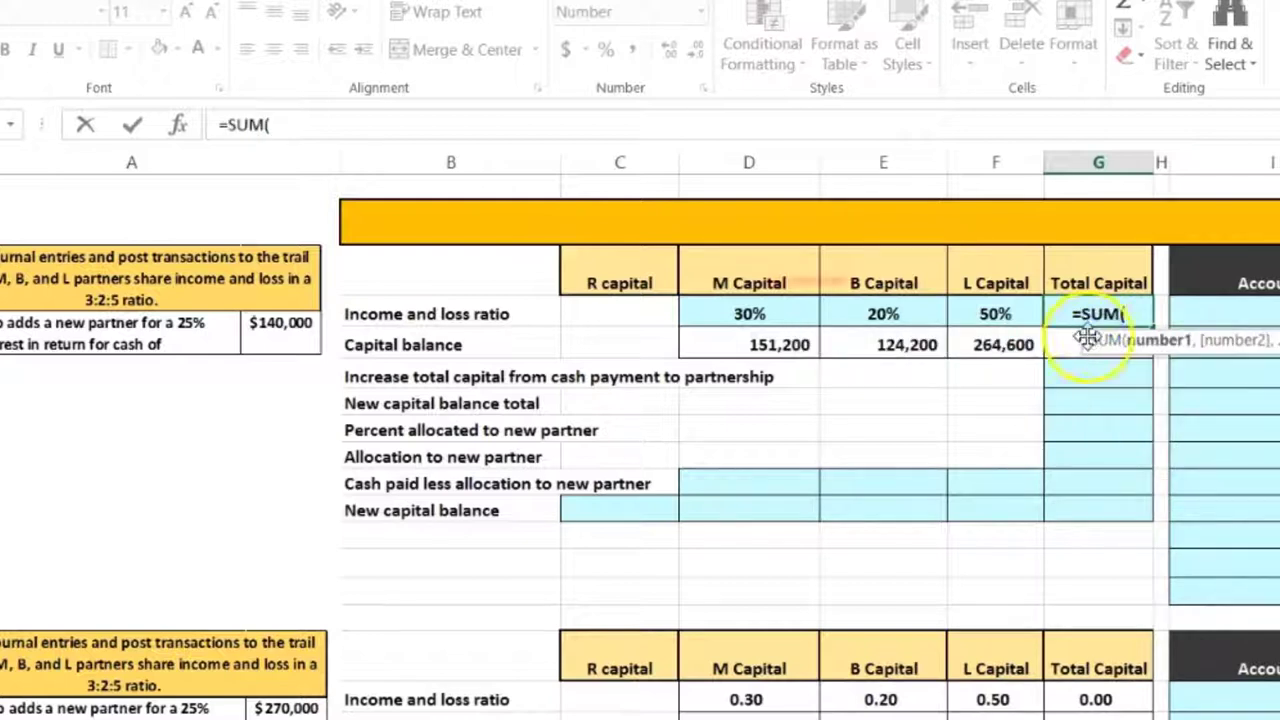
drag(751, 314, 993, 318)
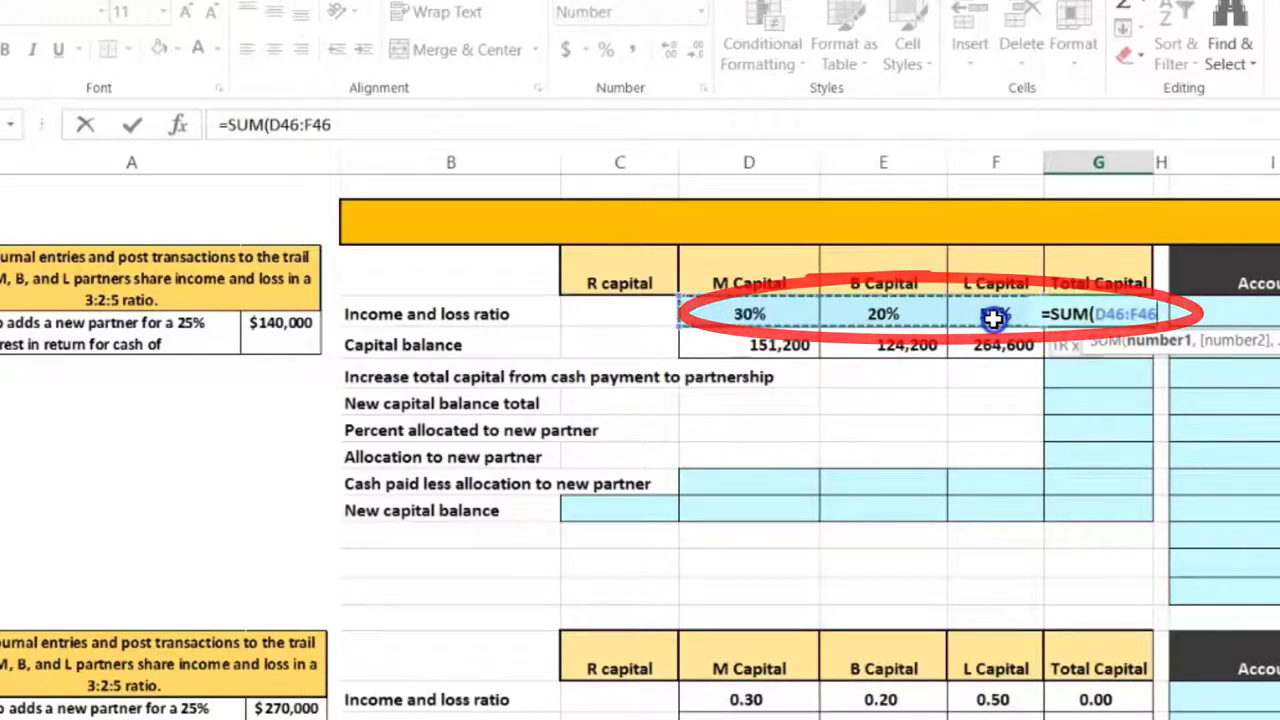
key(Return)
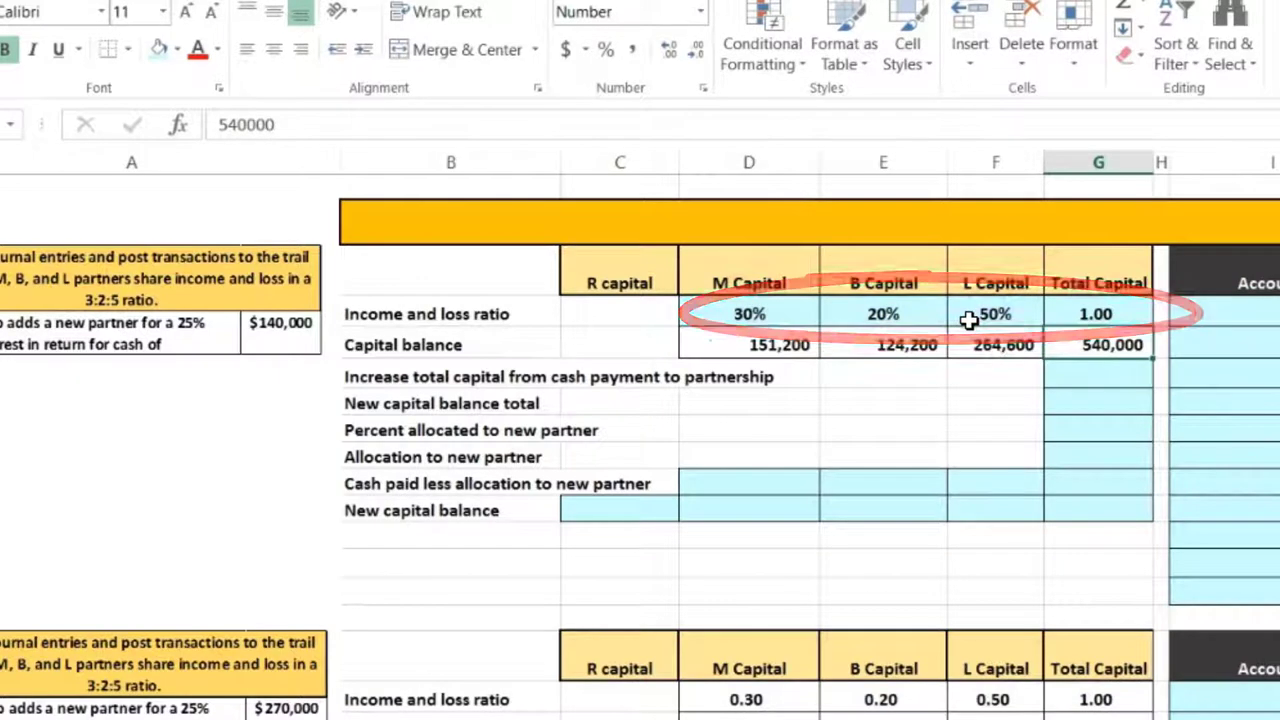
key(Up)
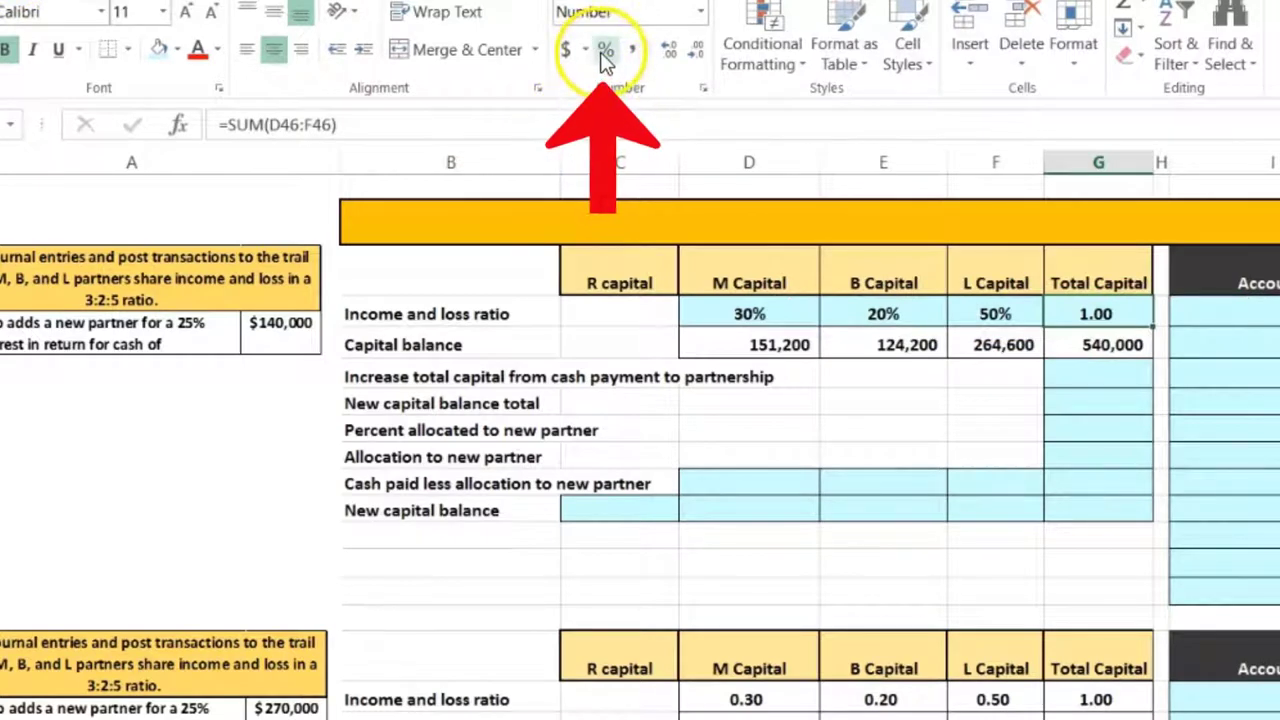
Step: Review the partners' income and loss ratio formulas, the R capital heading and the row for the percent allocated to the new partner
click(750, 314)
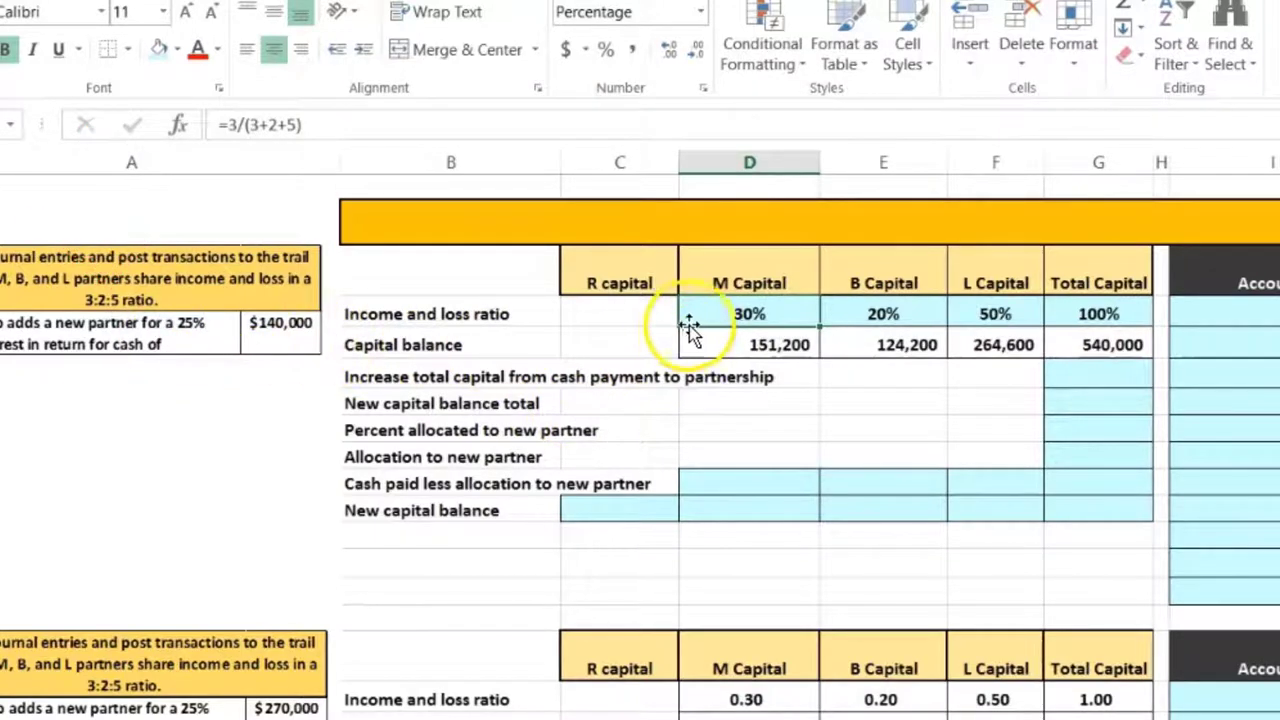
key(Up)
key(Down)
key(Right)
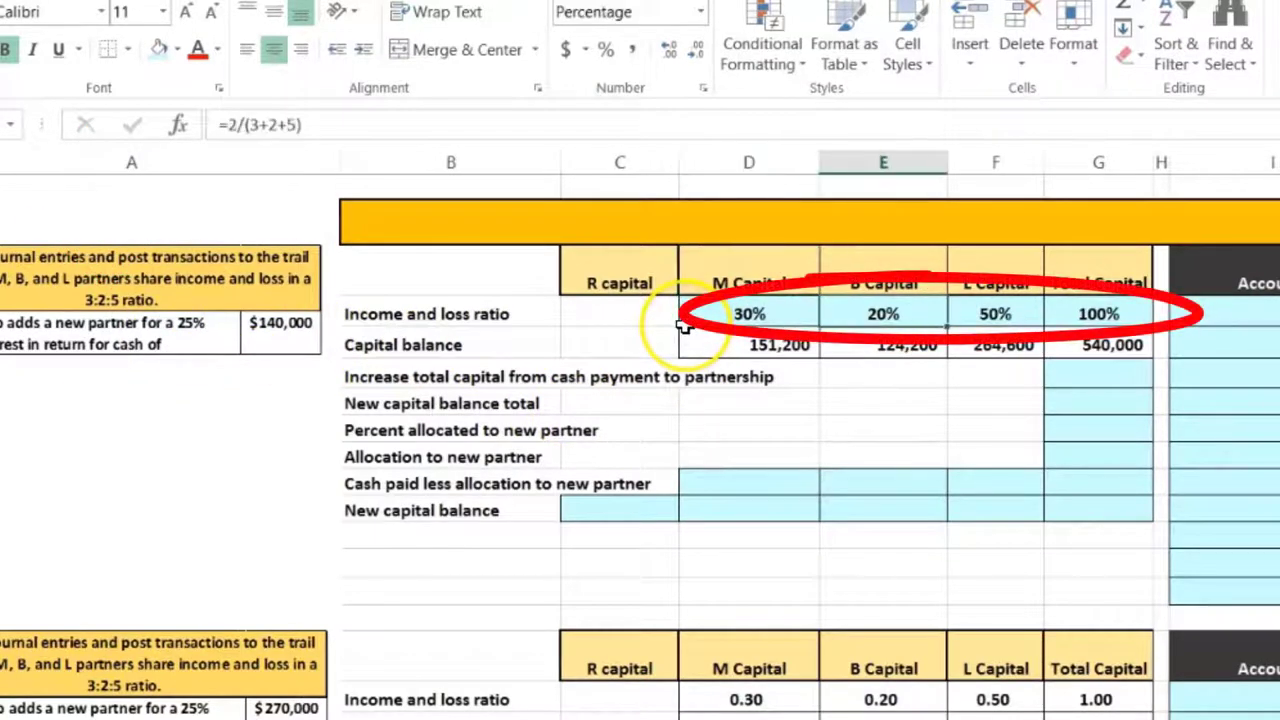
key(Right)
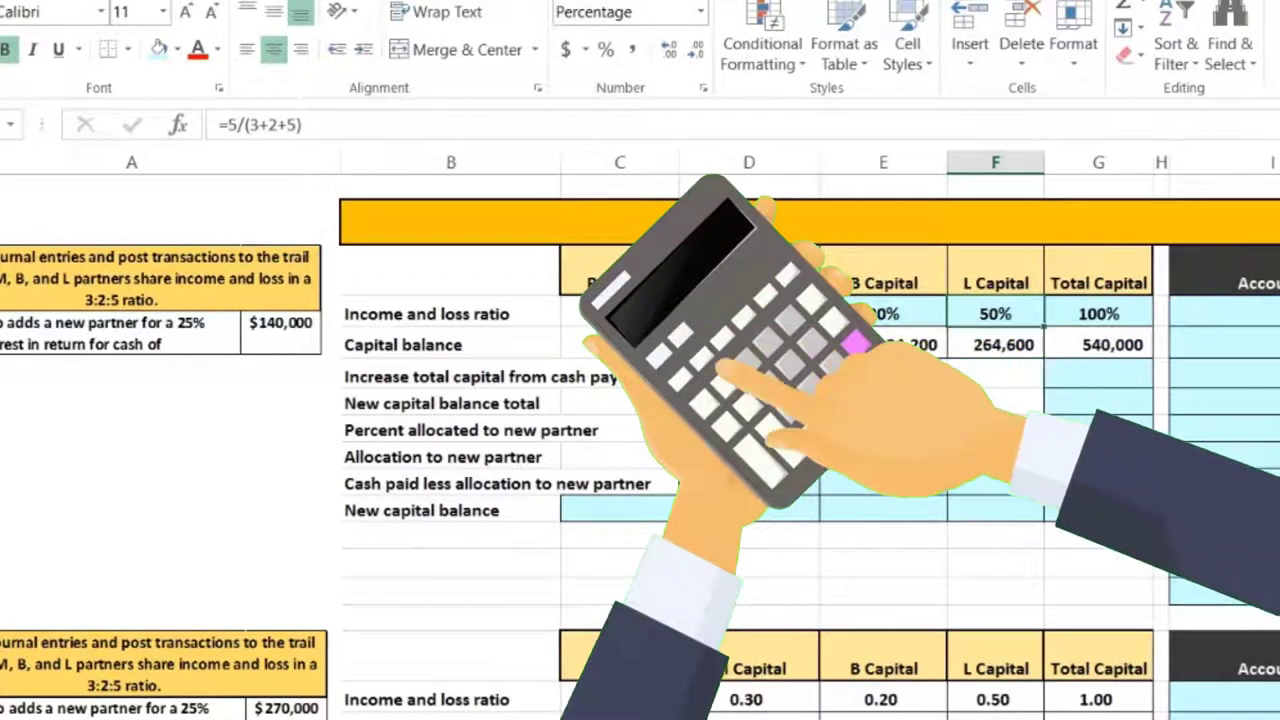
click(620, 283)
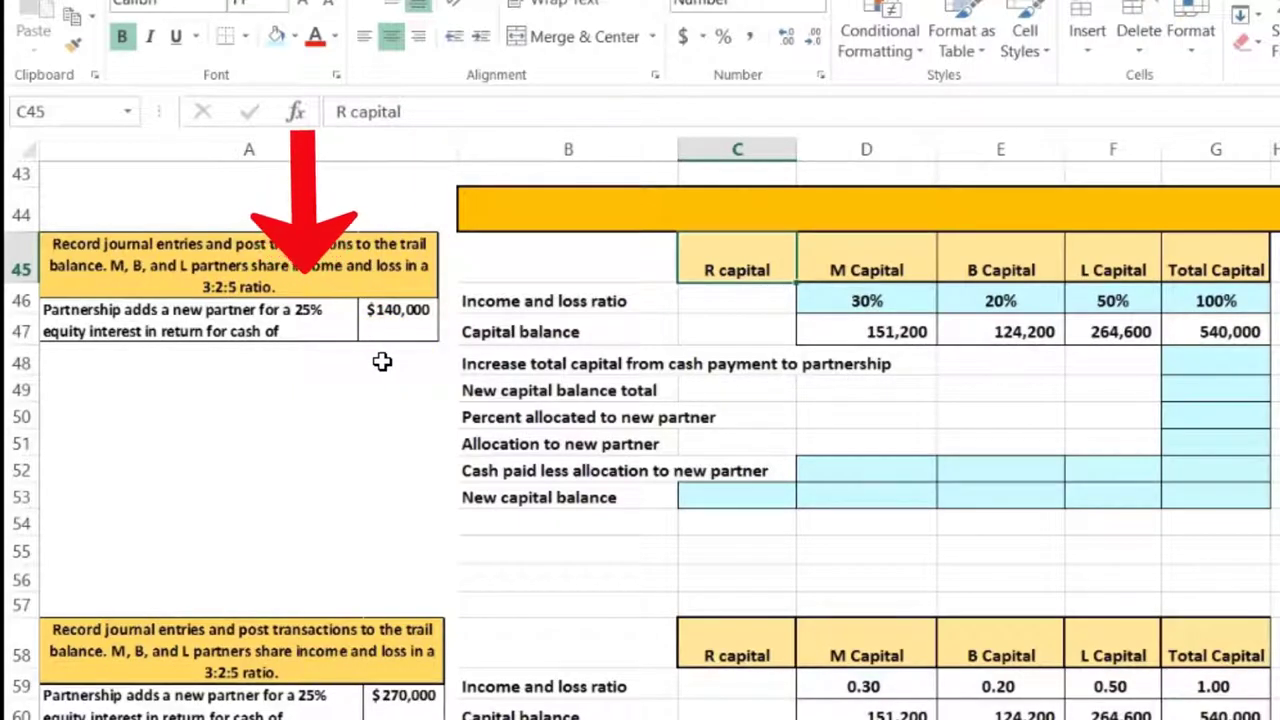
click(533, 420)
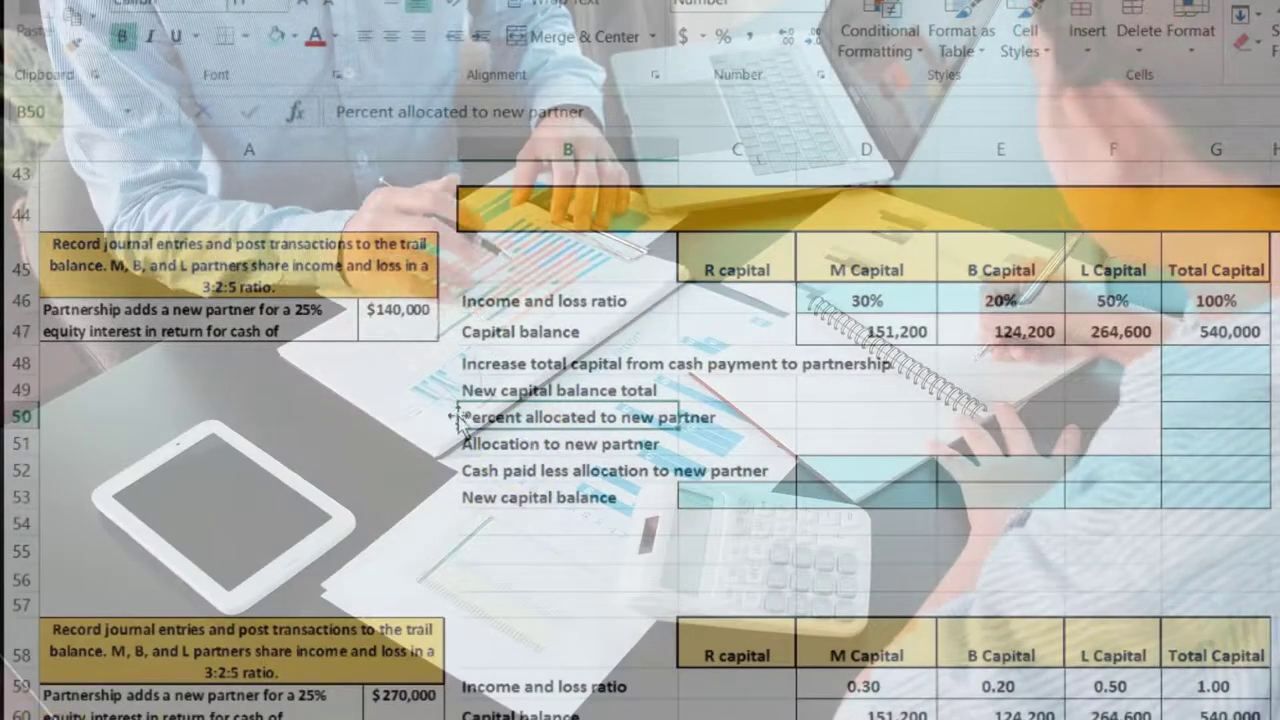
Step: Examine the Part 2 journal entry area and the trial balance's R capital and Cash rows, including the beginning Cash balance
key(Right)
key(Right)
key(Right)
key(Right)
key(Right)
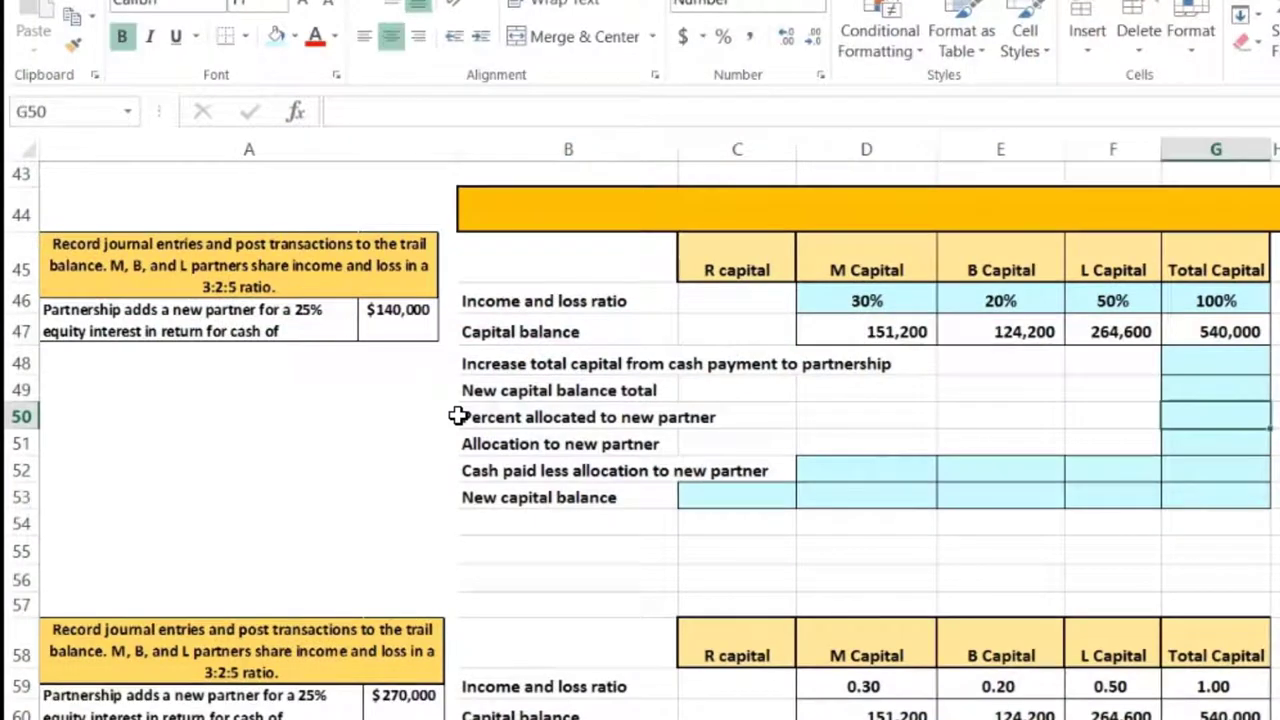
key(Right)
key(Right)
key(Right)
key(Right)
key(Right)
key(Right)
key(Right)
key(Right)
key(Right)
key(Right)
key(Right)
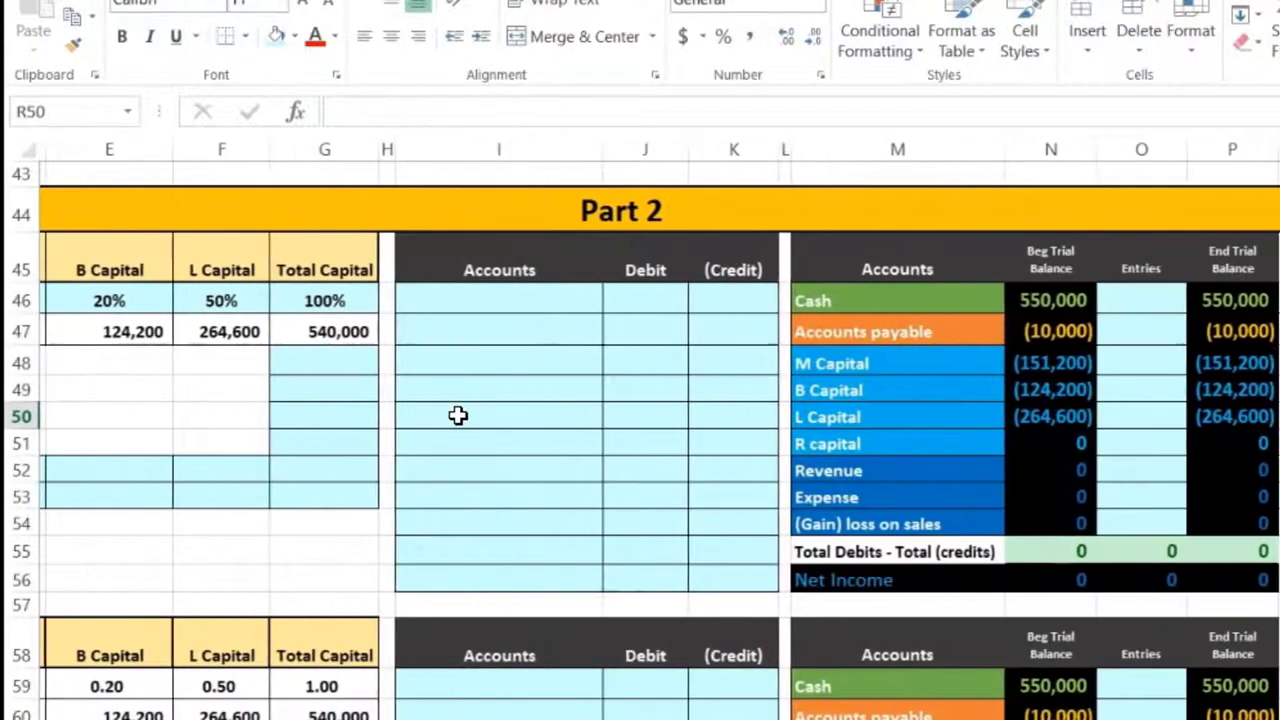
key(Right)
key(Right)
key(Right)
key(Right)
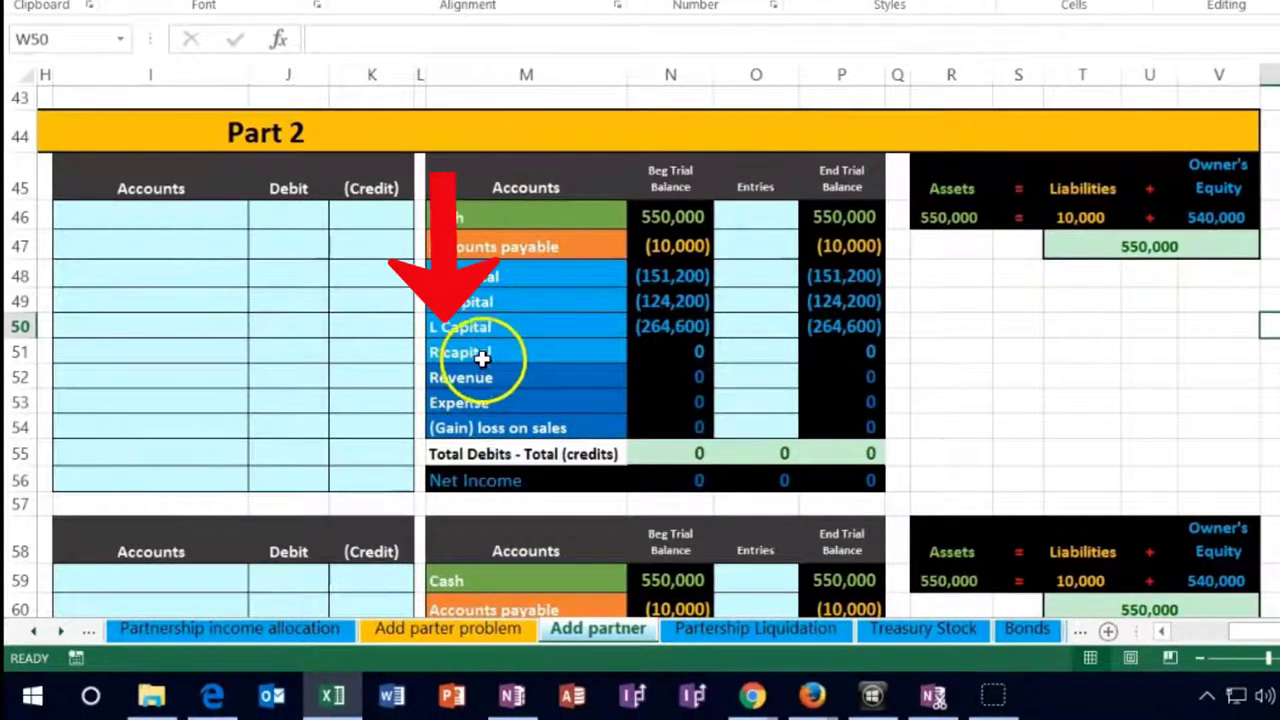
click(483, 352)
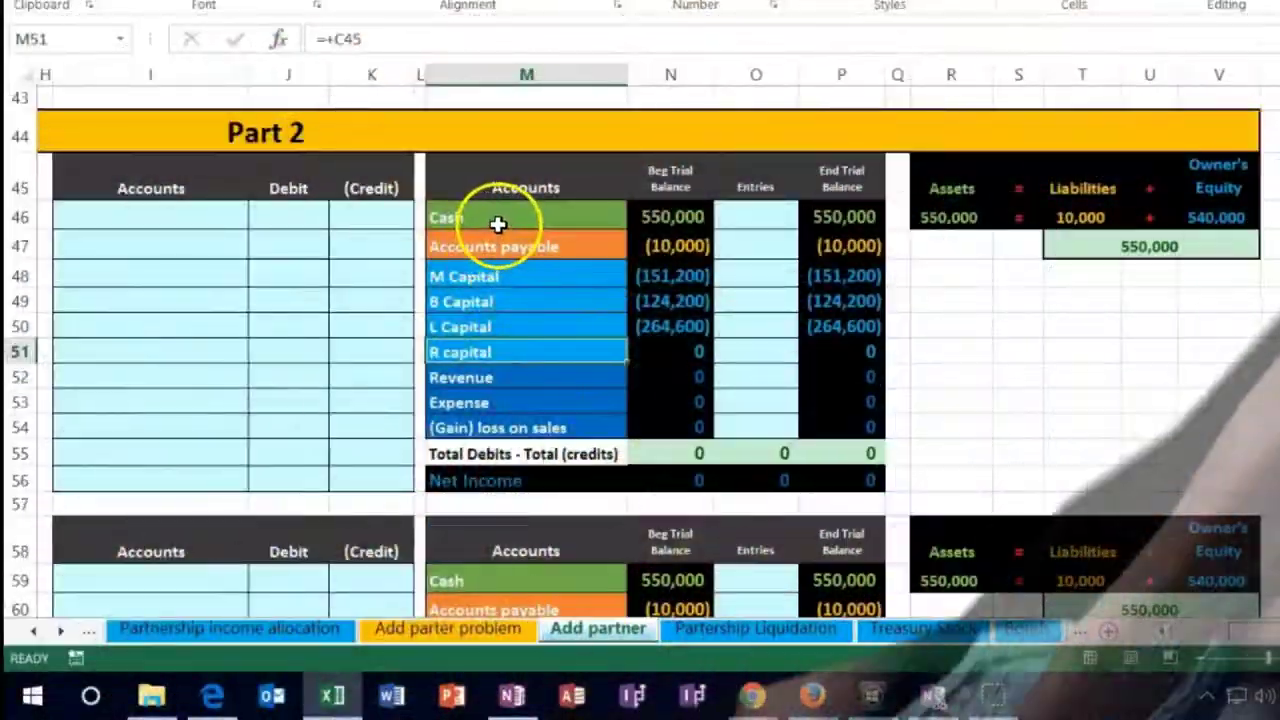
drag(498, 224, 651, 214)
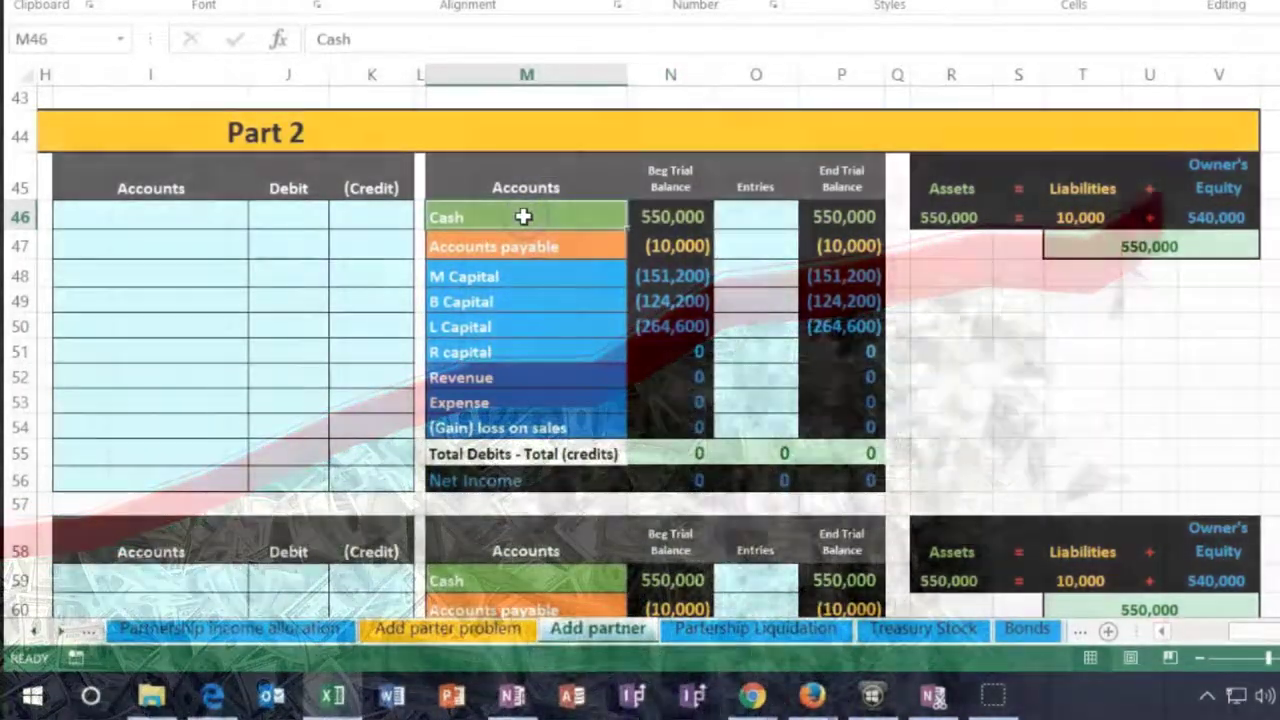
right_click(523, 215)
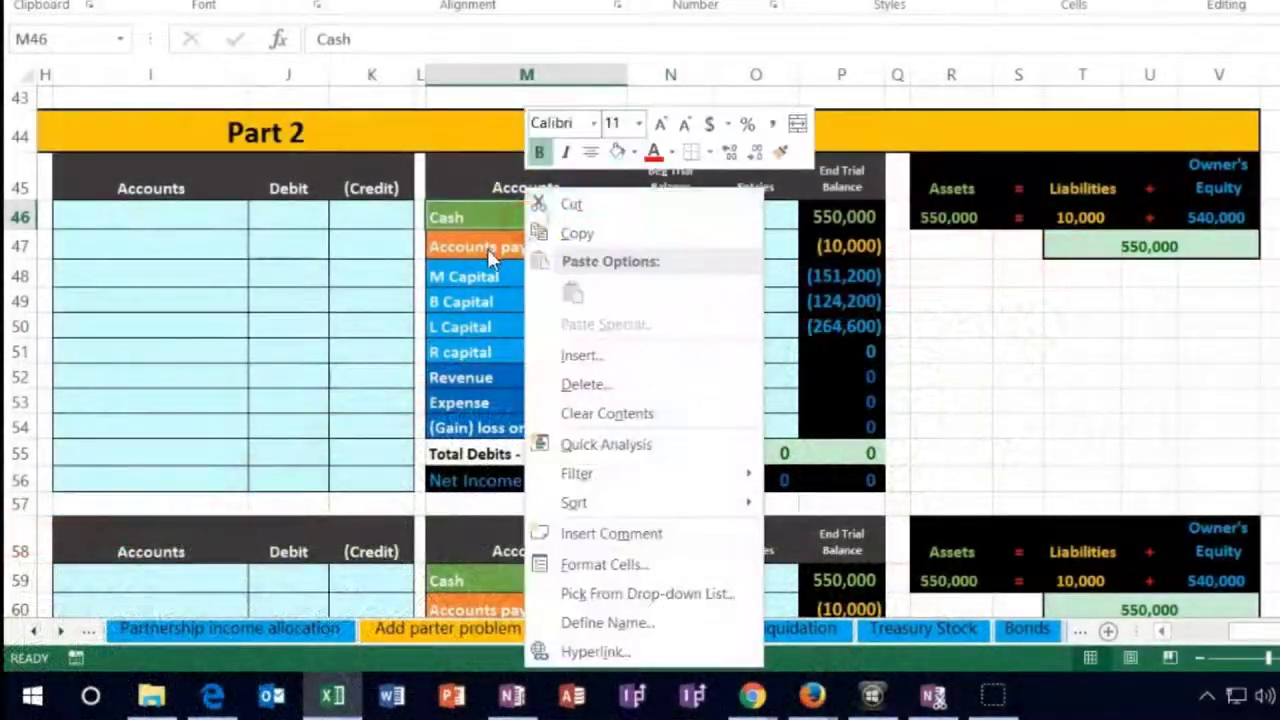
key(Escape)
click(668, 214)
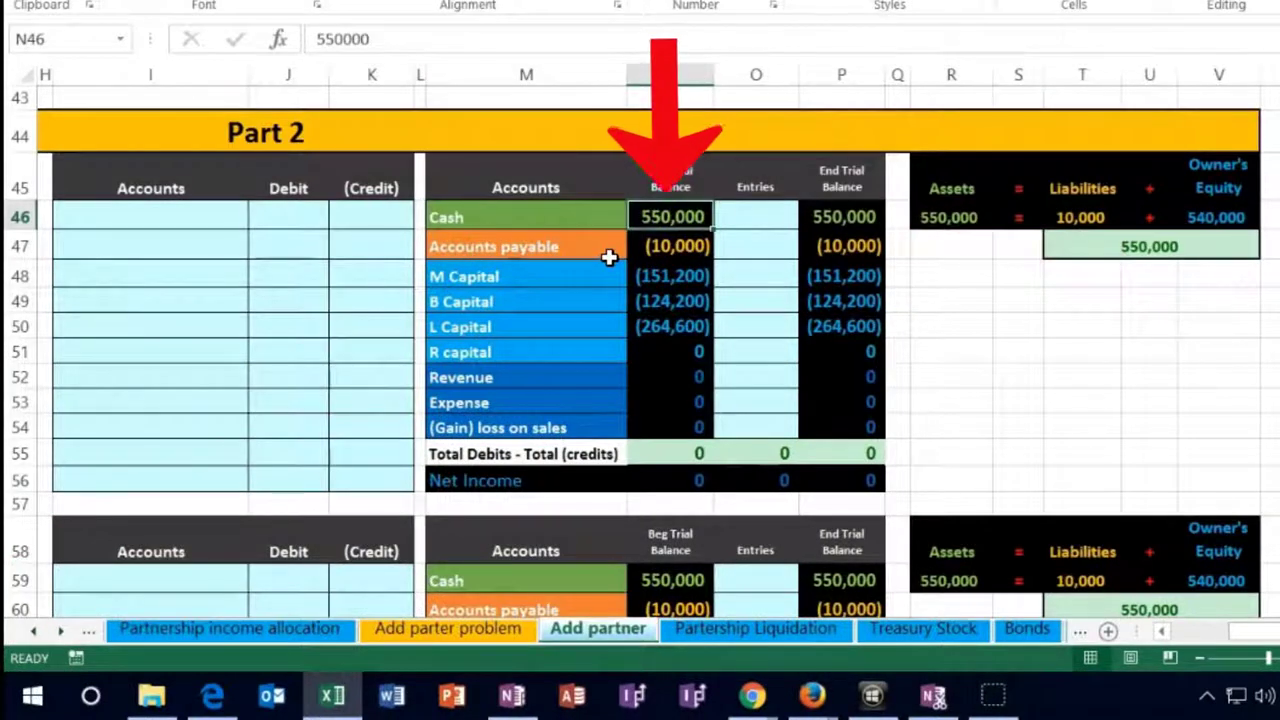
Step: Copy the Cash account name from M46 of the trial balance and paste it as values into journal cell I46
click(555, 217)
right_click(557, 217)
click(595, 237)
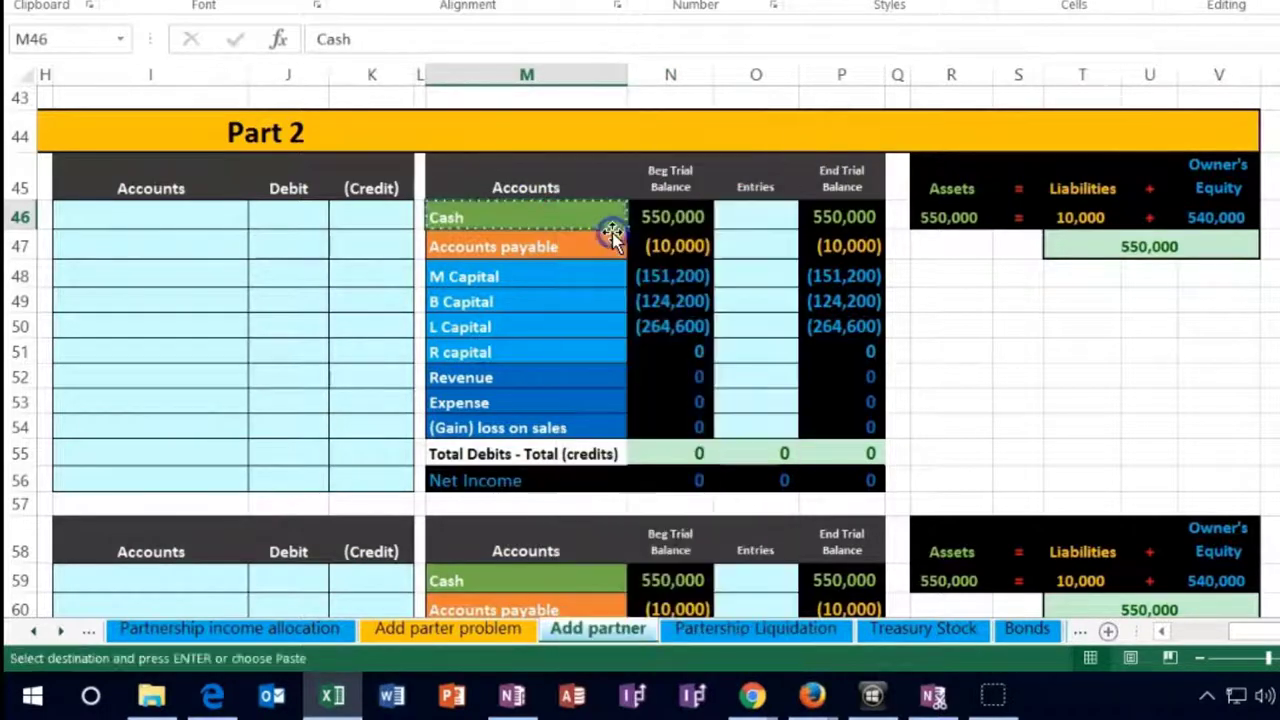
click(209, 215)
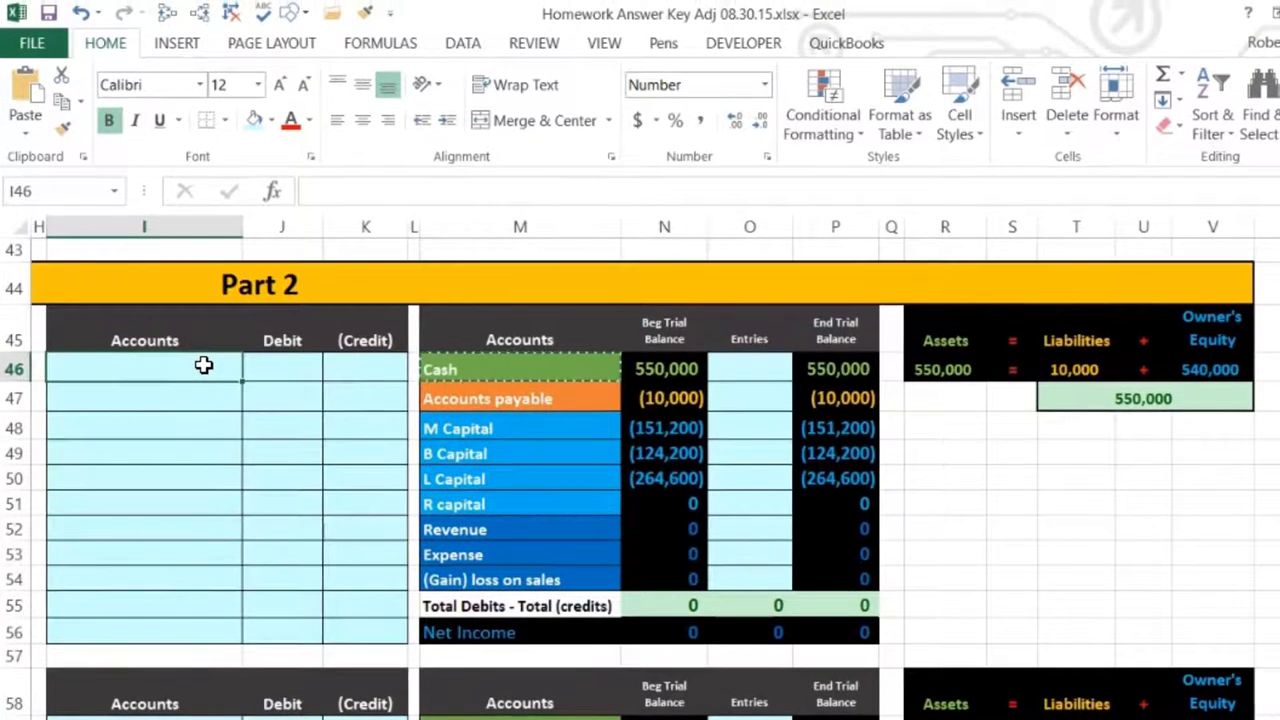
right_click(203, 366)
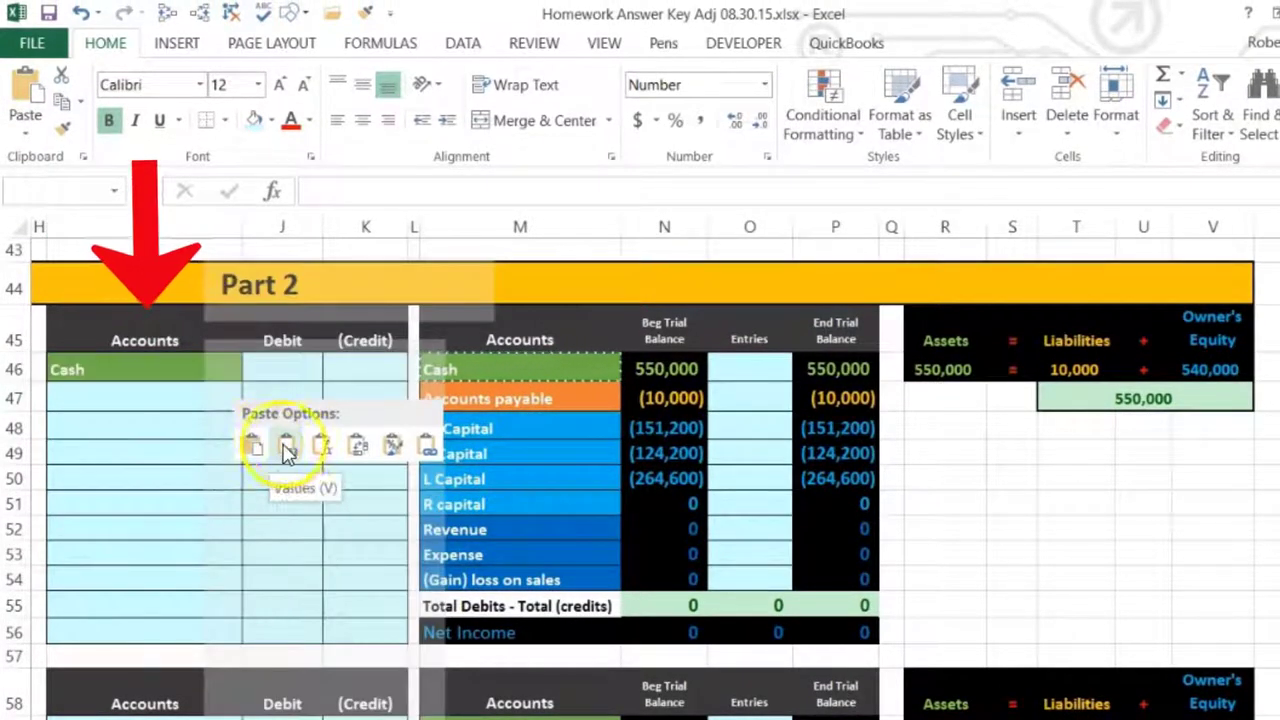
click(290, 447)
Step: Enter a debit of 140,000 for Cash in J46 of the Part 2 journal entry
click(288, 368)
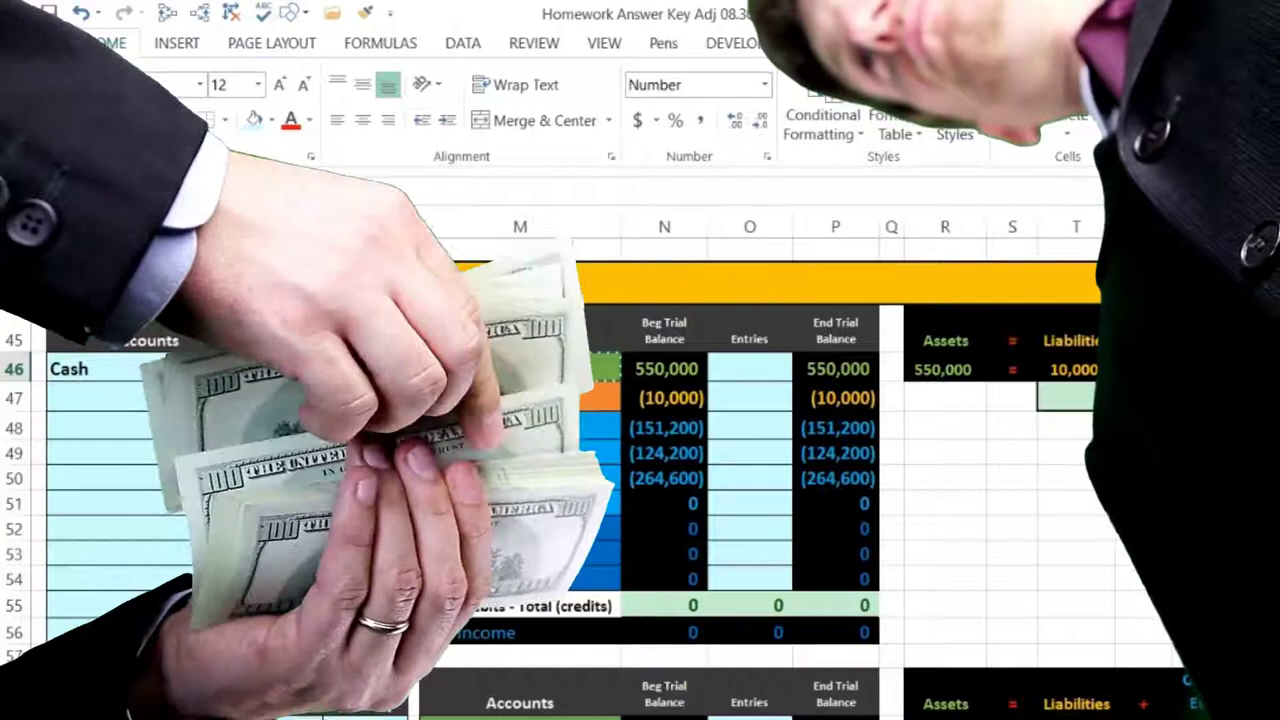
click(144, 443)
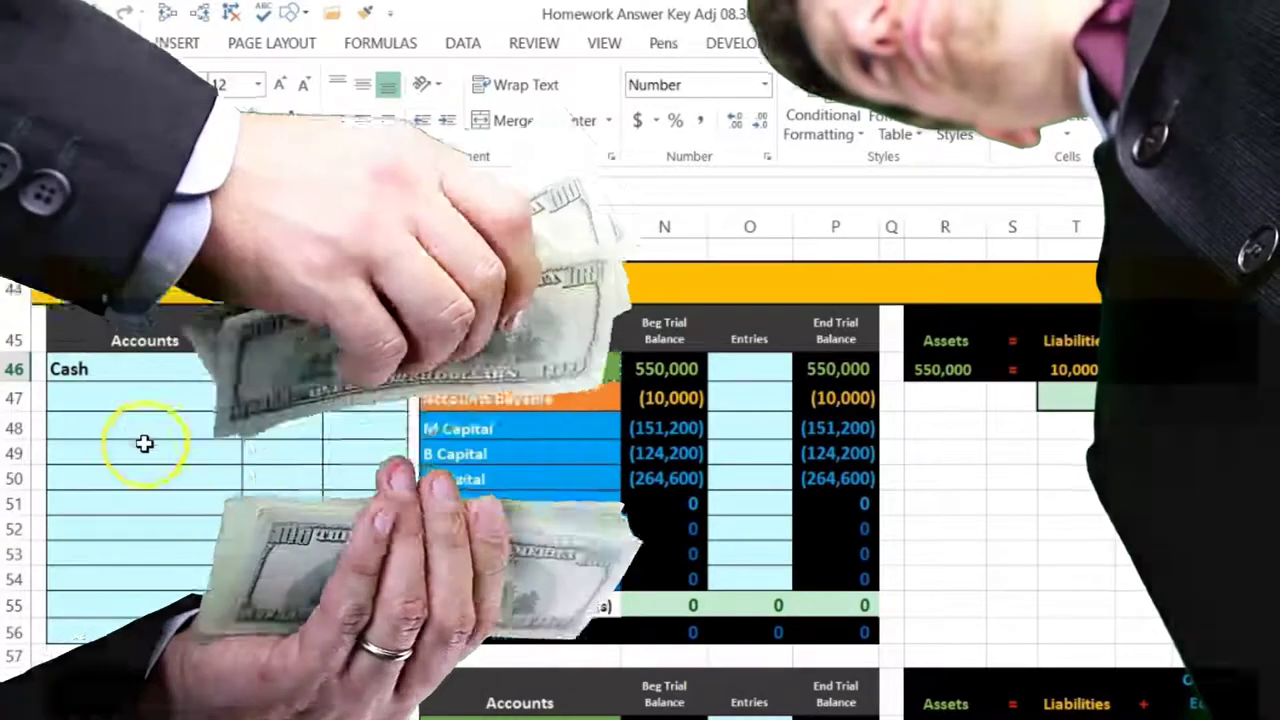
text(140)
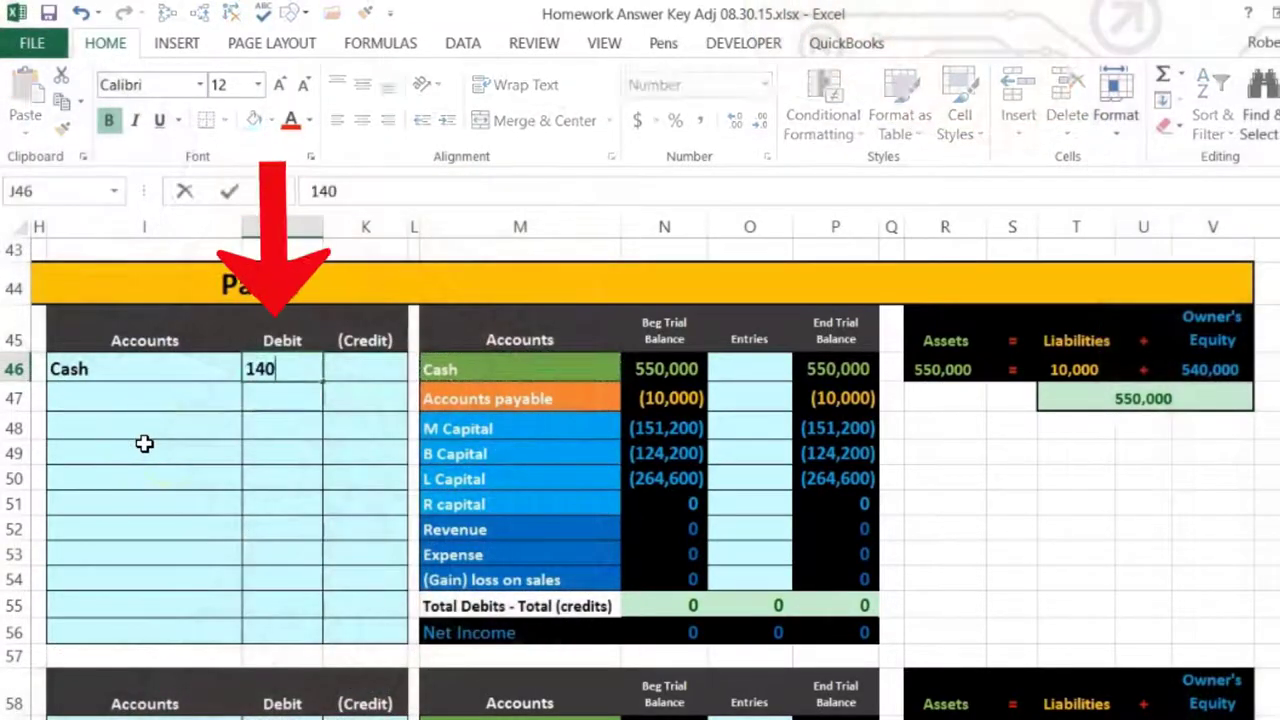
text(,000)
key(Return)
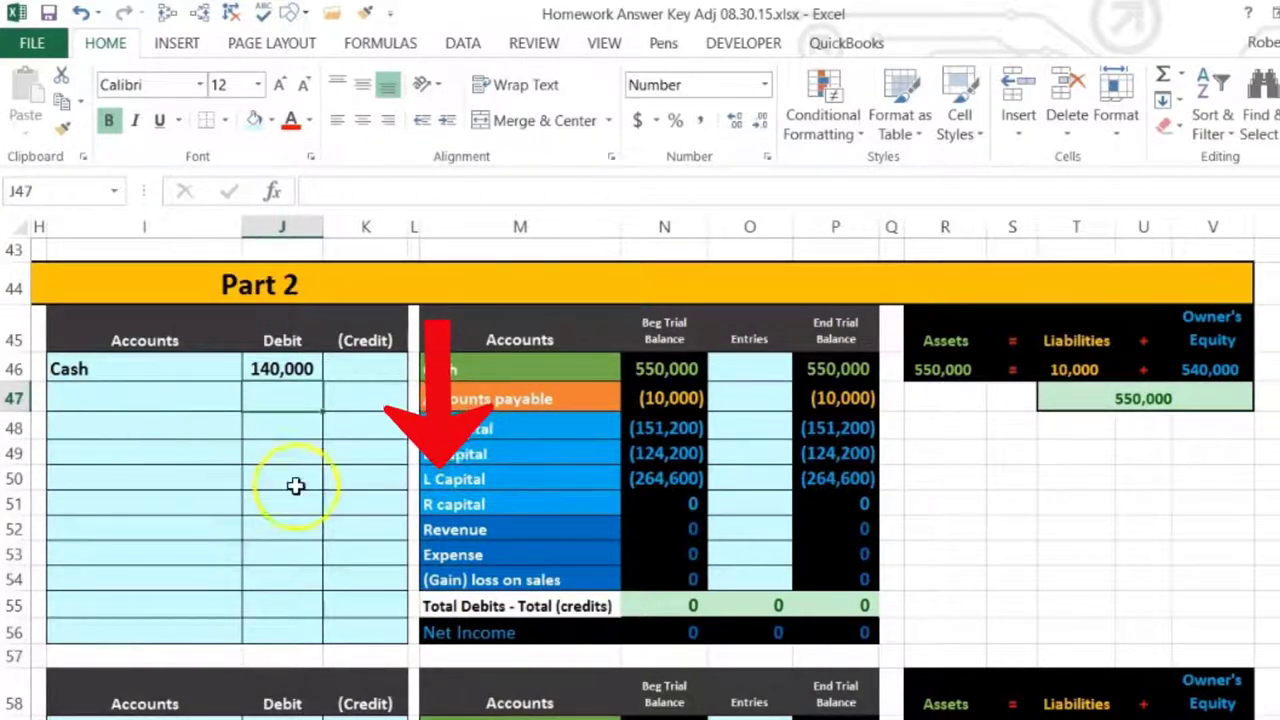
Step: Copy the R capital account name from M51 of the trial balance and paste it as values into journal cell I47
click(478, 500)
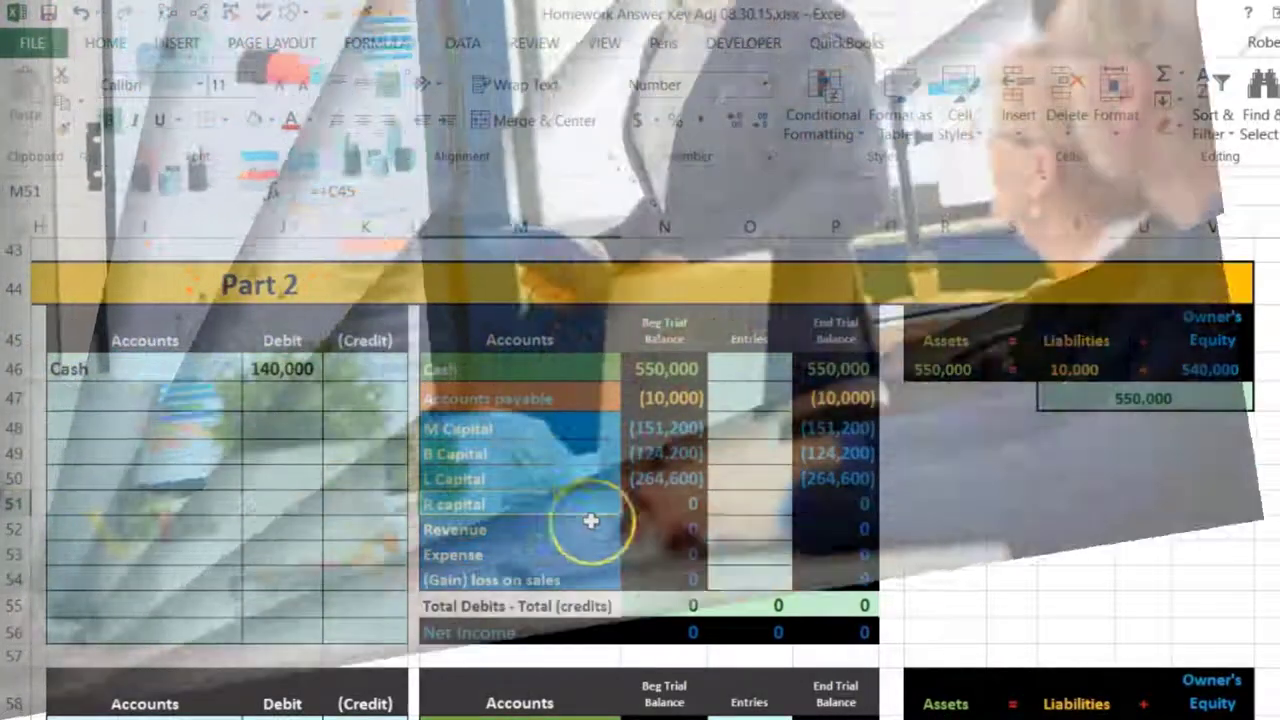
click(641, 506)
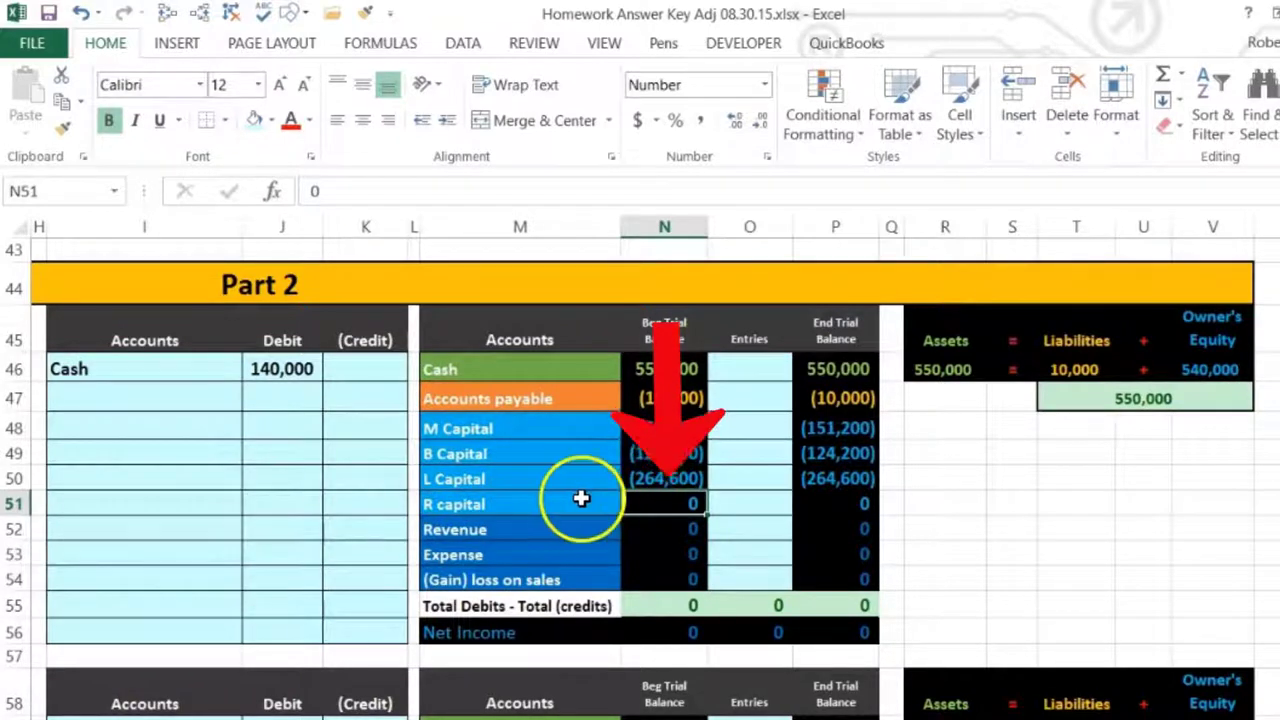
mouse_move(550, 503)
mouse_down()
mouse_move(603, 500)
mouse_move(630, 437)
mouse_up()
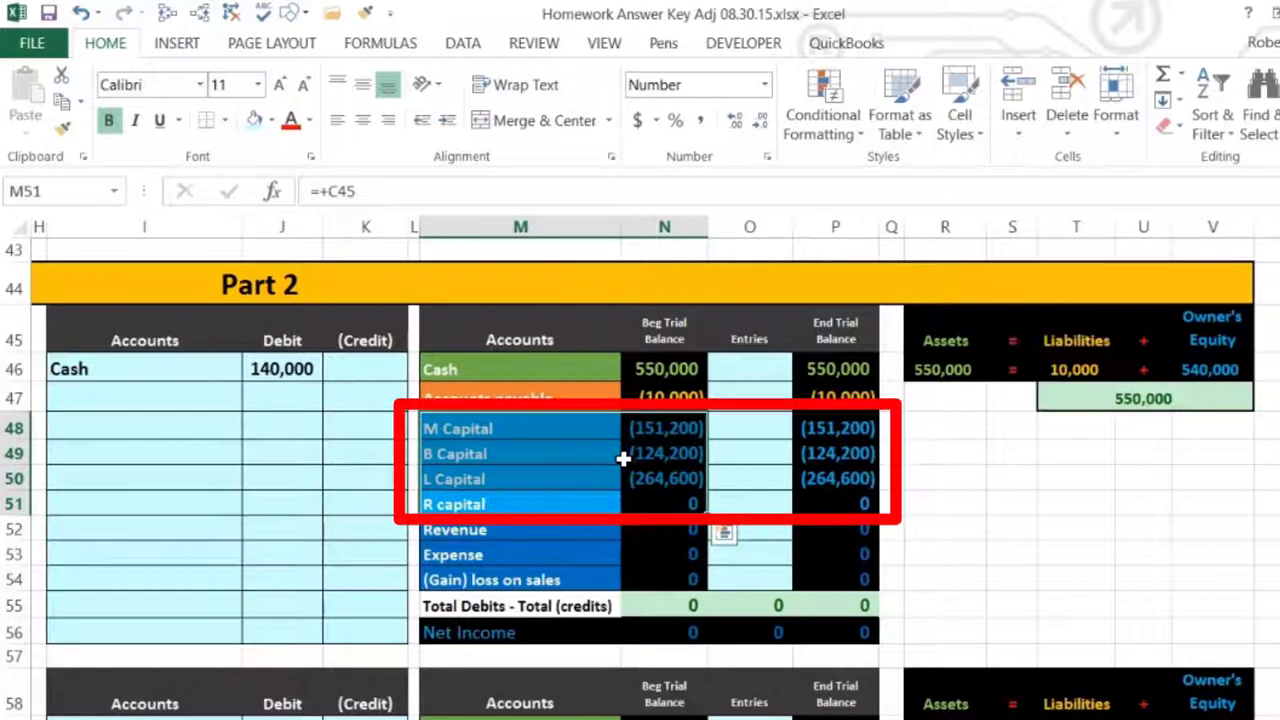
click(579, 502)
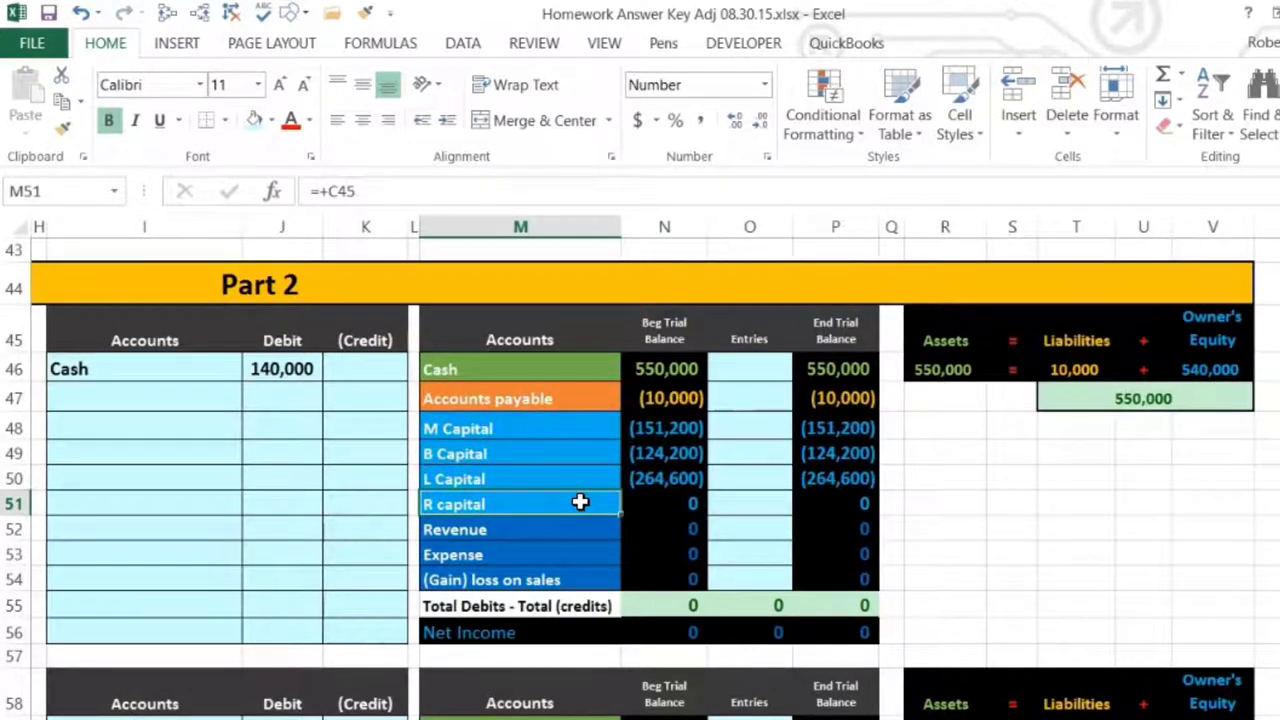
right_click(579, 502)
click(638, 68)
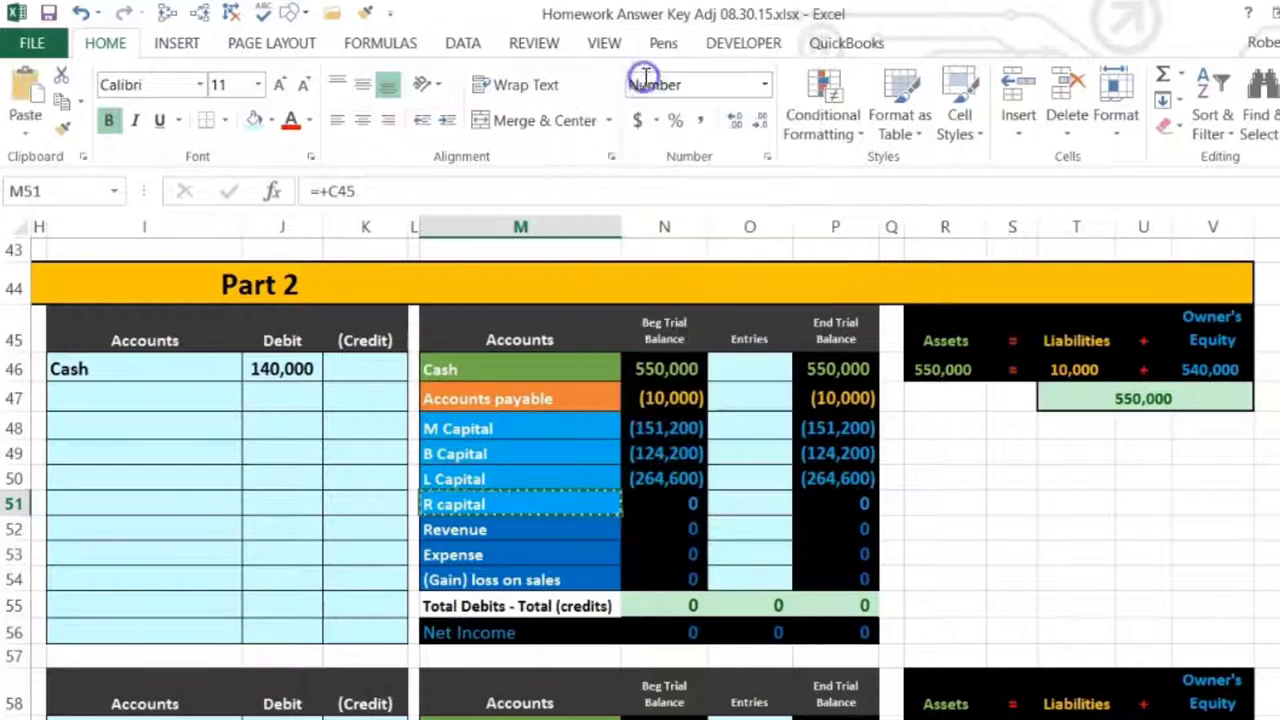
click(213, 396)
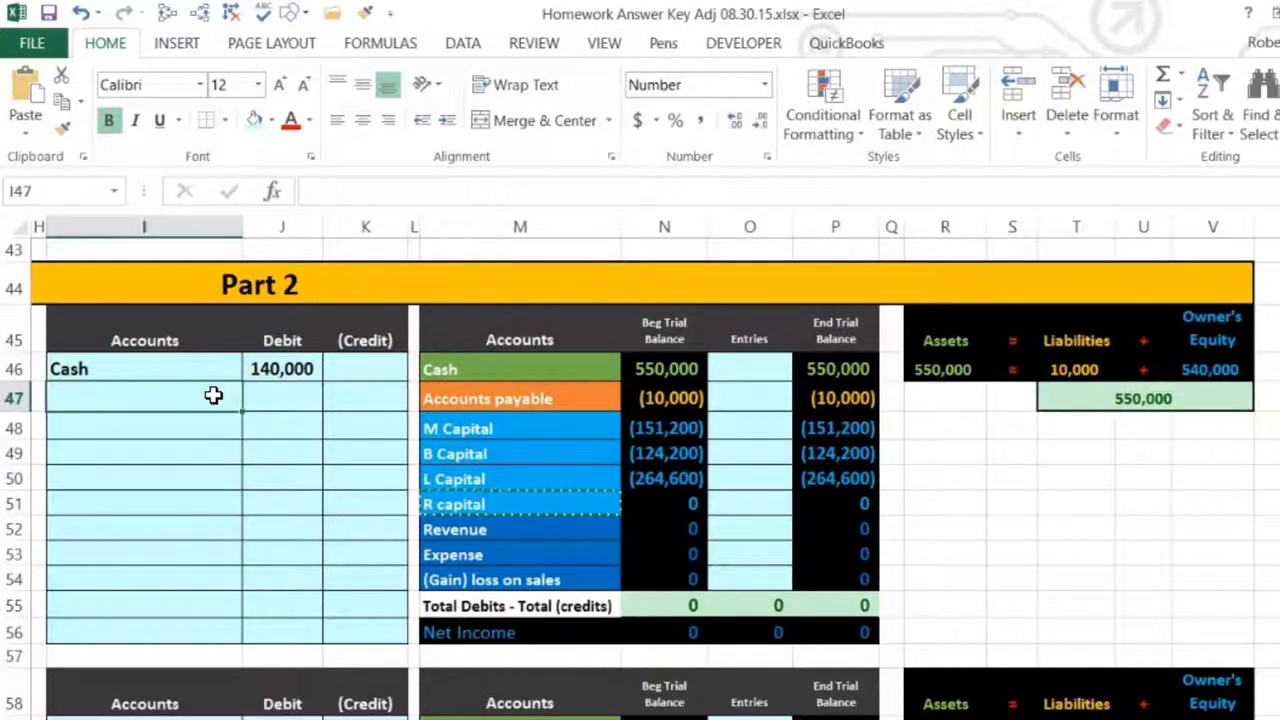
right_click(213, 396)
click(297, 445)
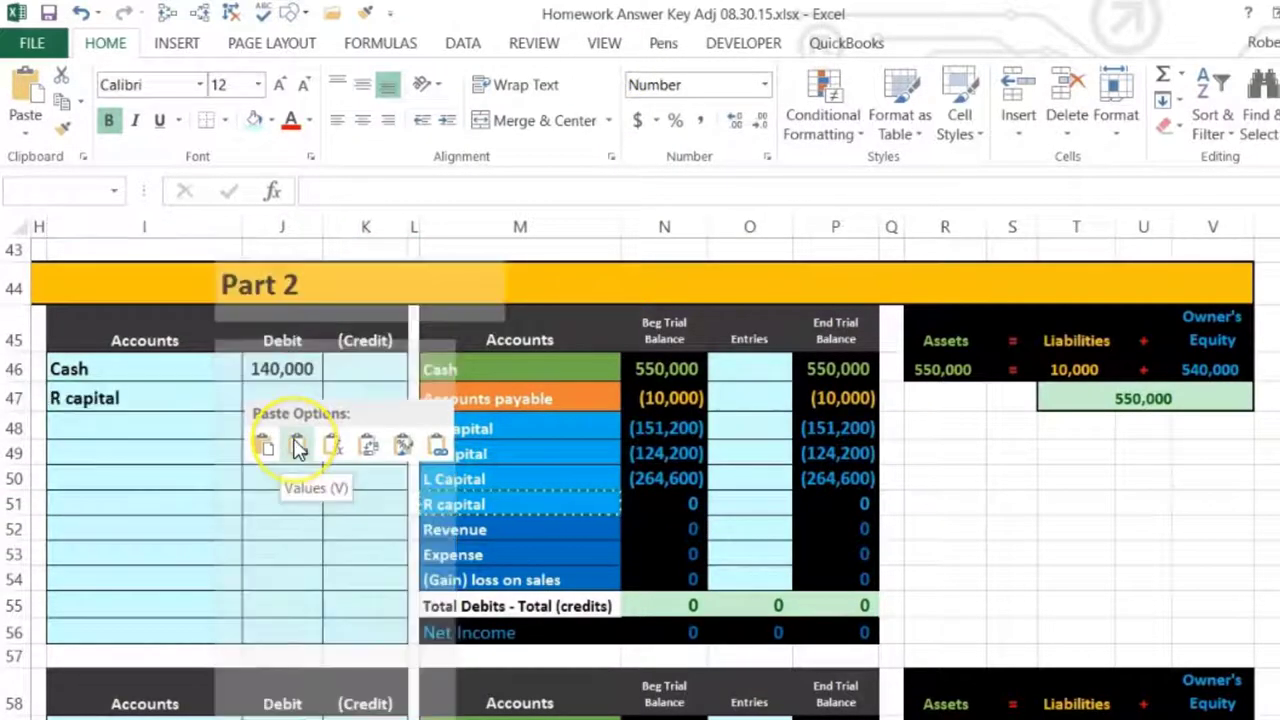
Step: Examine the Part 2 ending trial balance, summing Cash with Accounts payable and the M, B and L capital balances
click(372, 399)
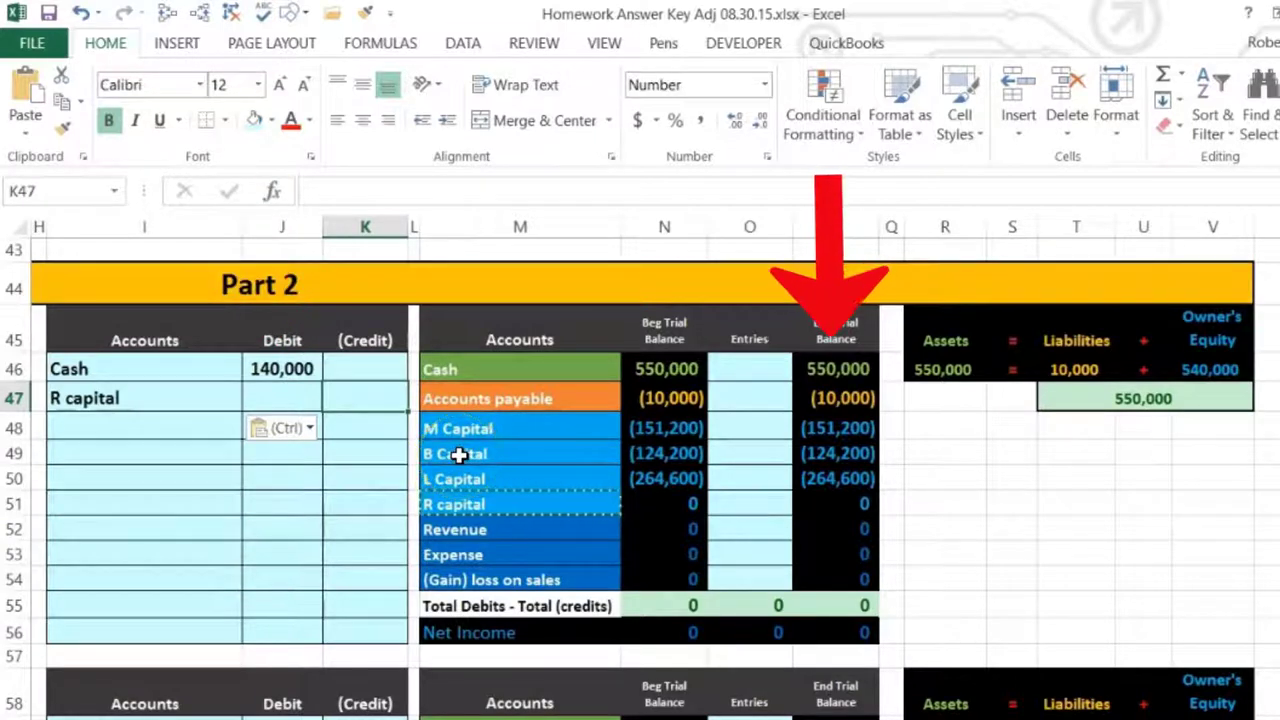
click(848, 368)
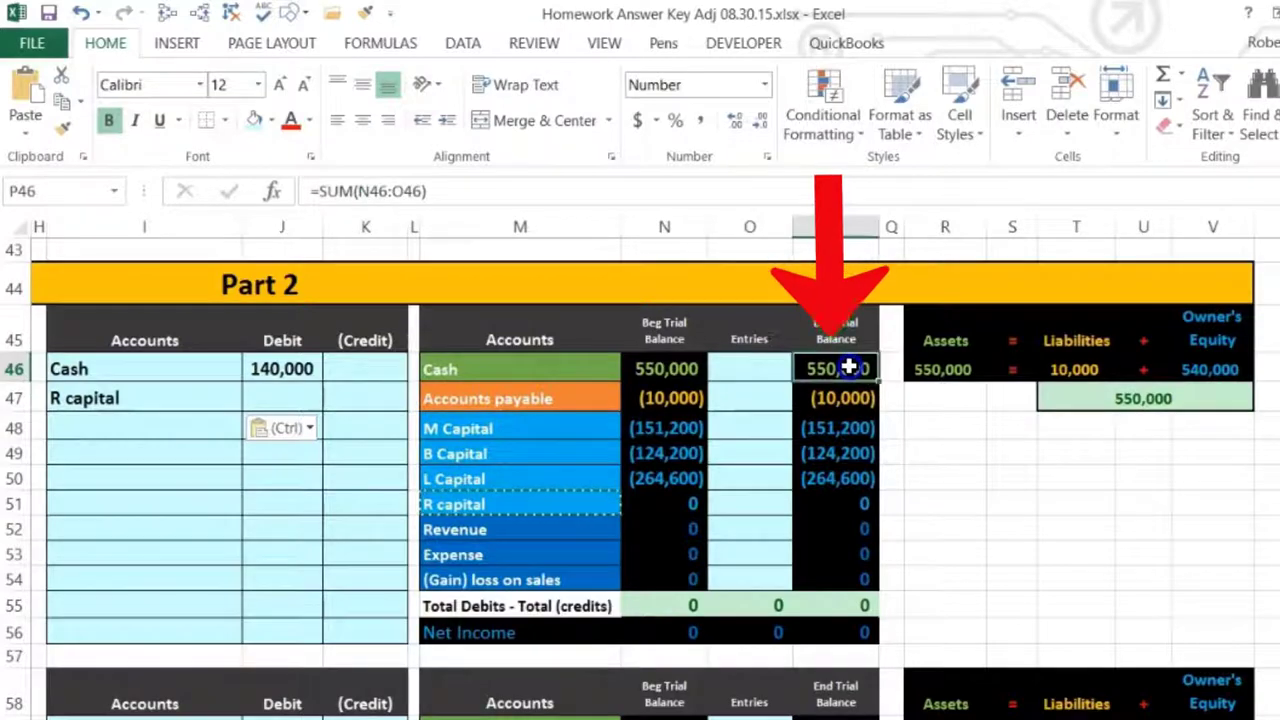
drag(848, 368, 849, 393)
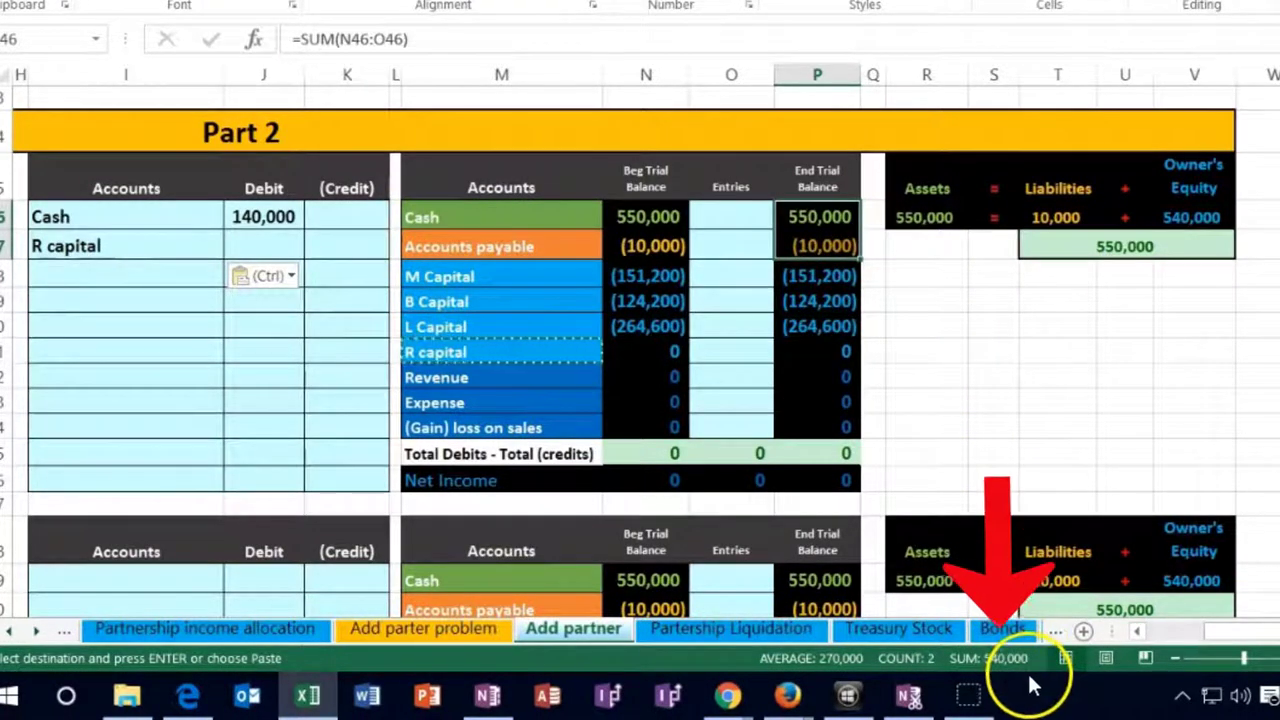
click(826, 280)
drag(826, 283, 826, 325)
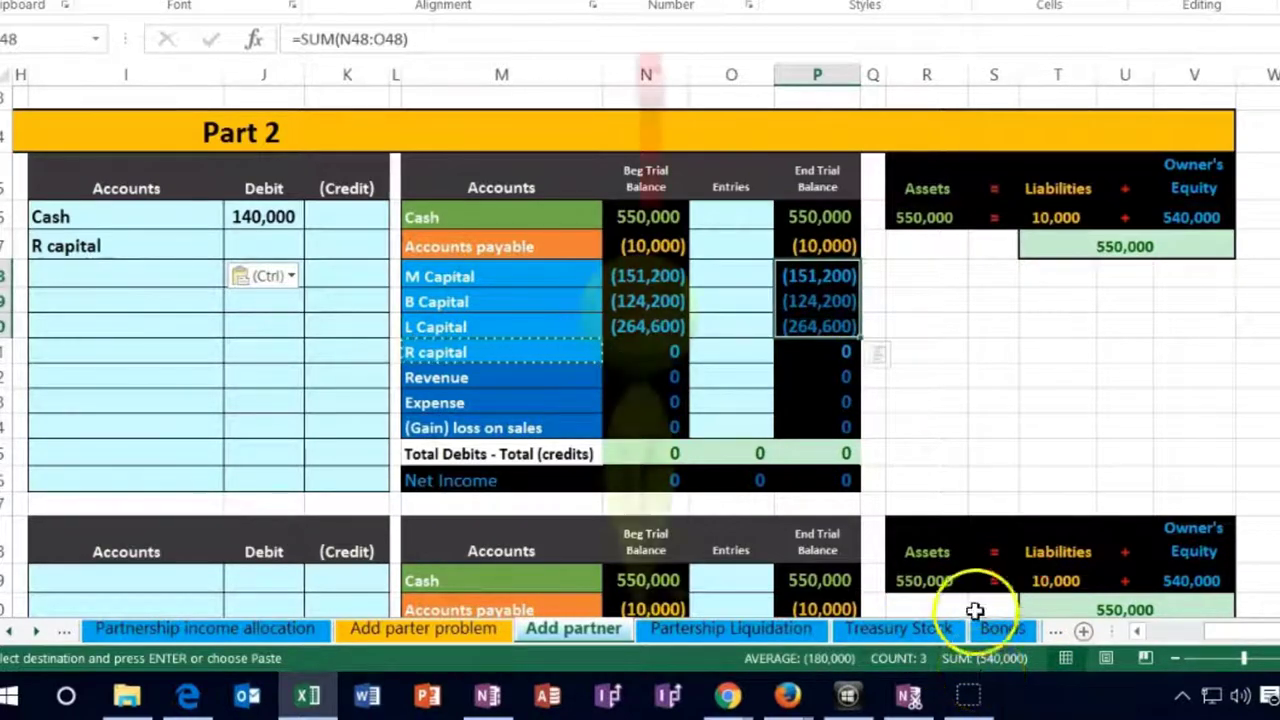
Step: Open Calculator and multiply 540,000 by 0.25 to work out 25% of the existing total capital
key(XF86Calculator)
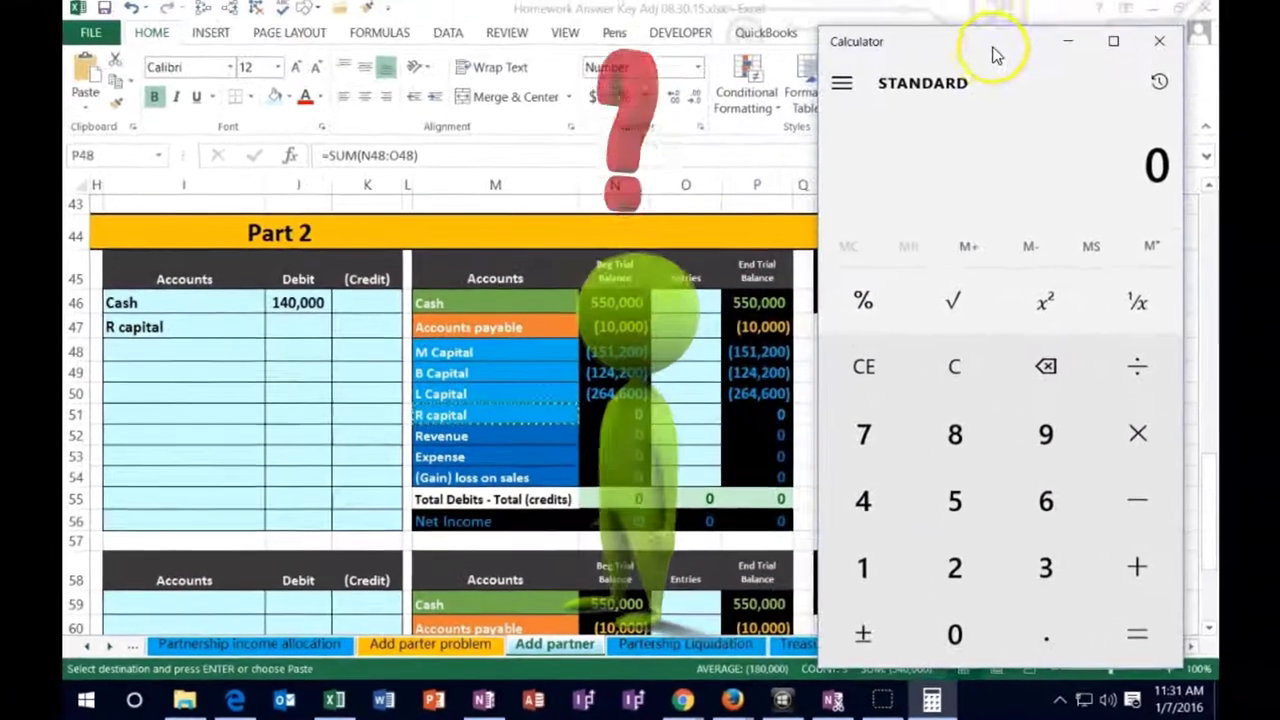
text(55)
key(BackSpace)
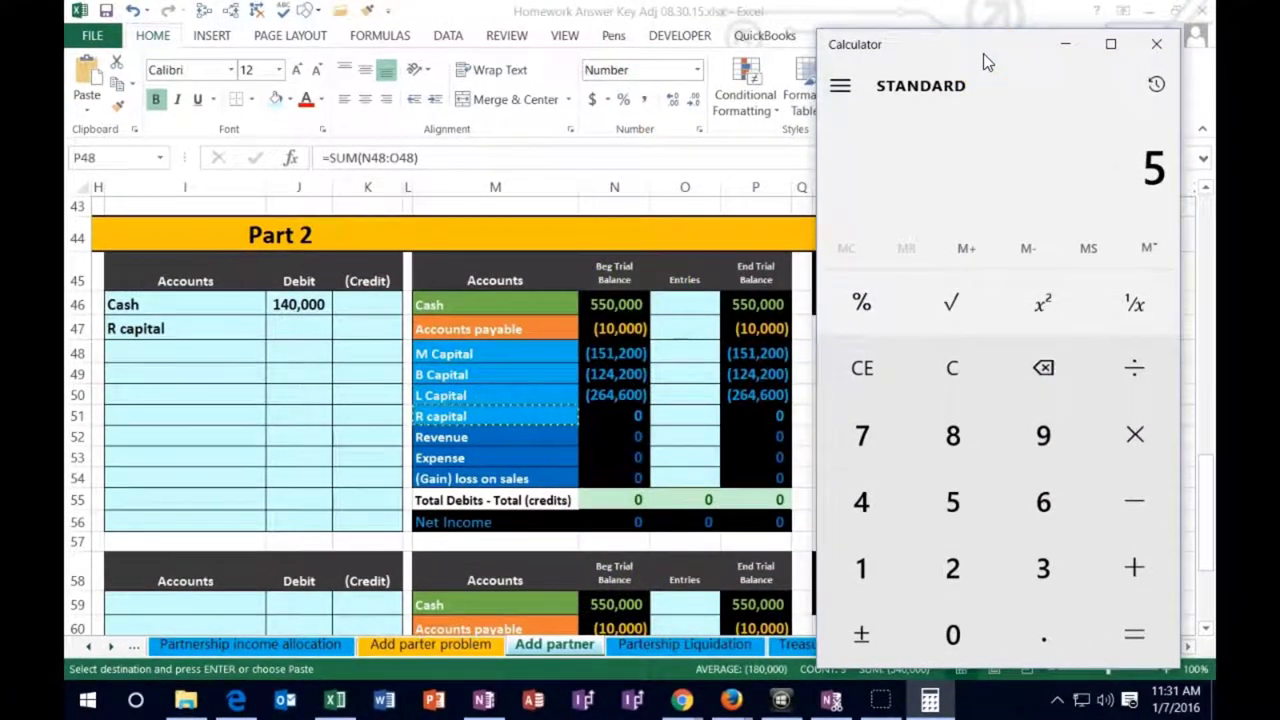
text(4000)
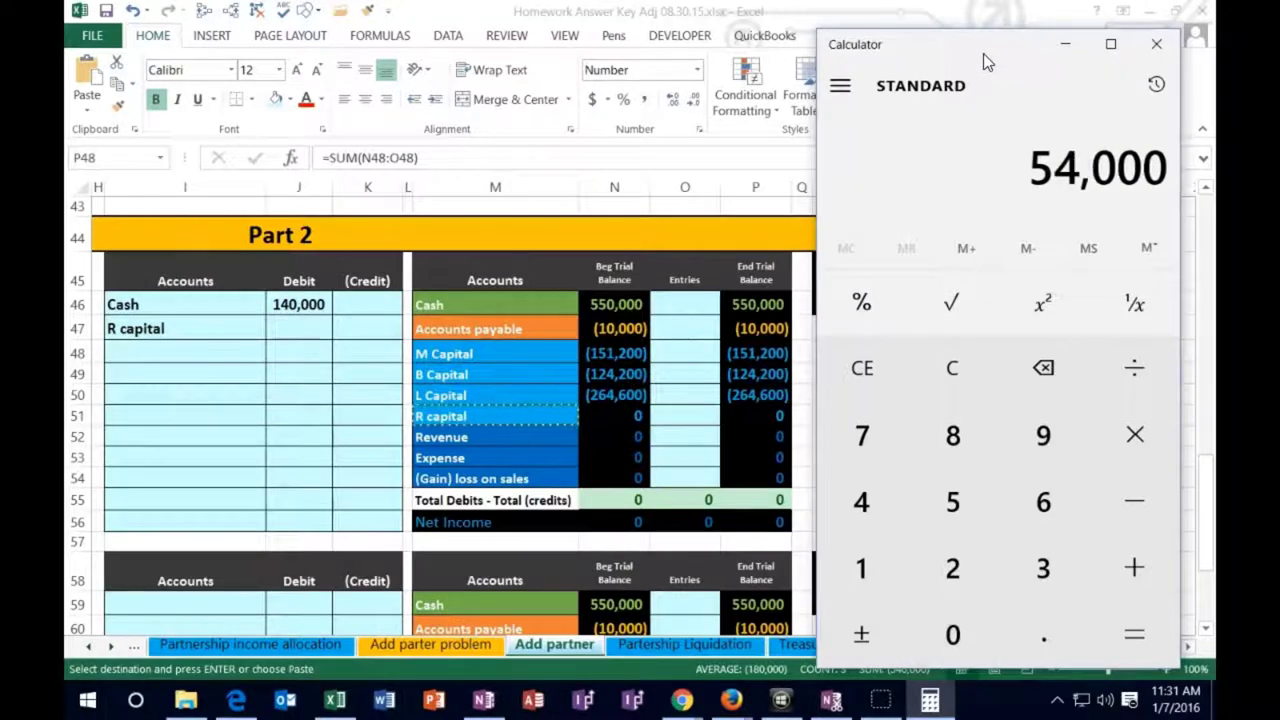
text(0)
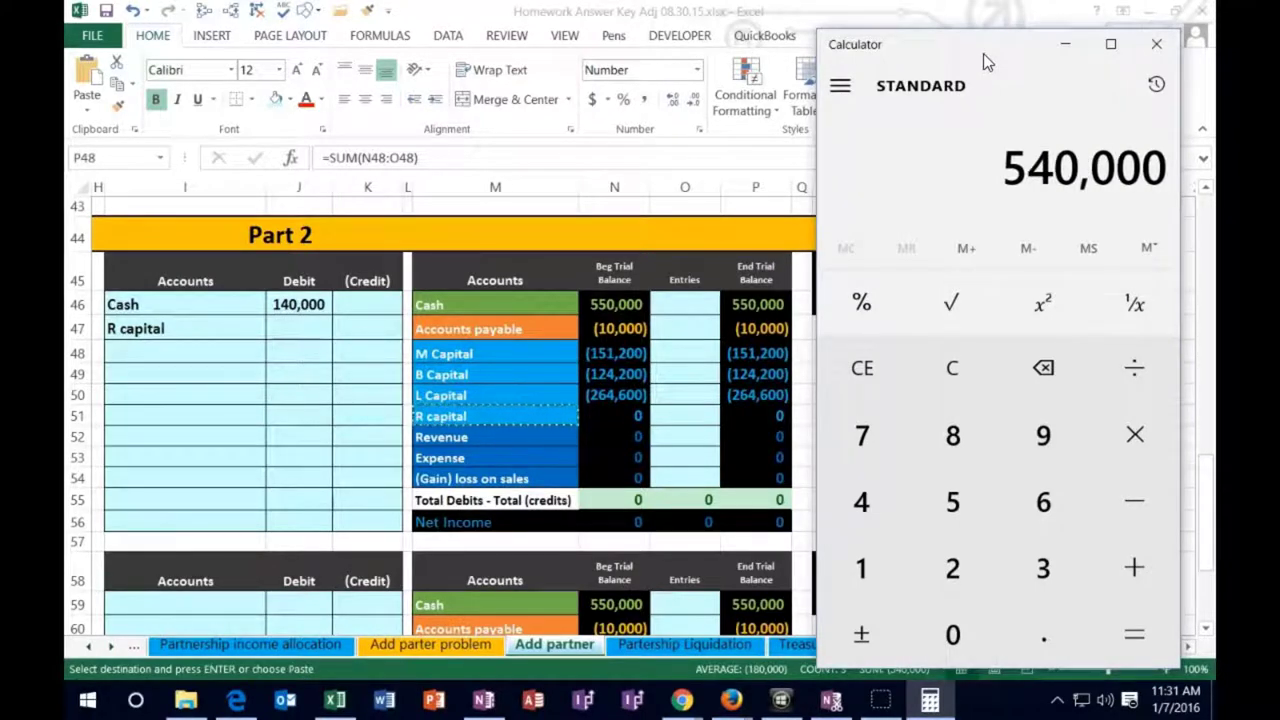
text(*.25)
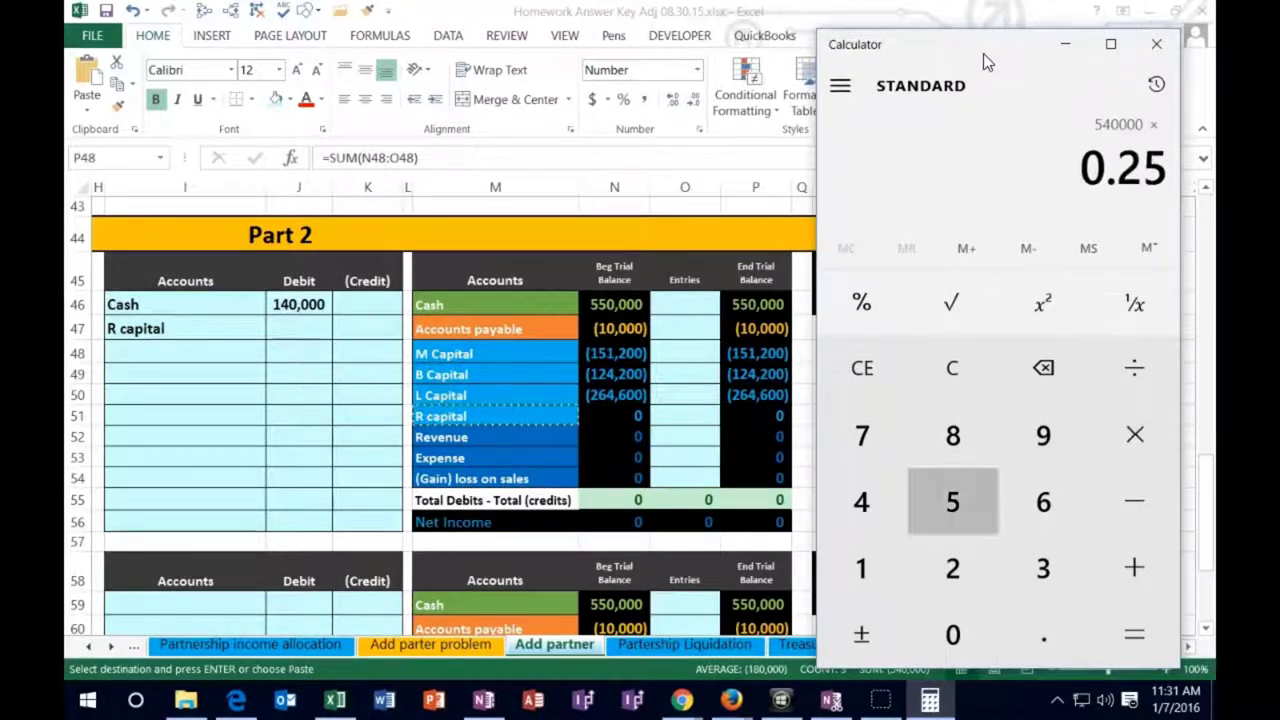
key(Return)
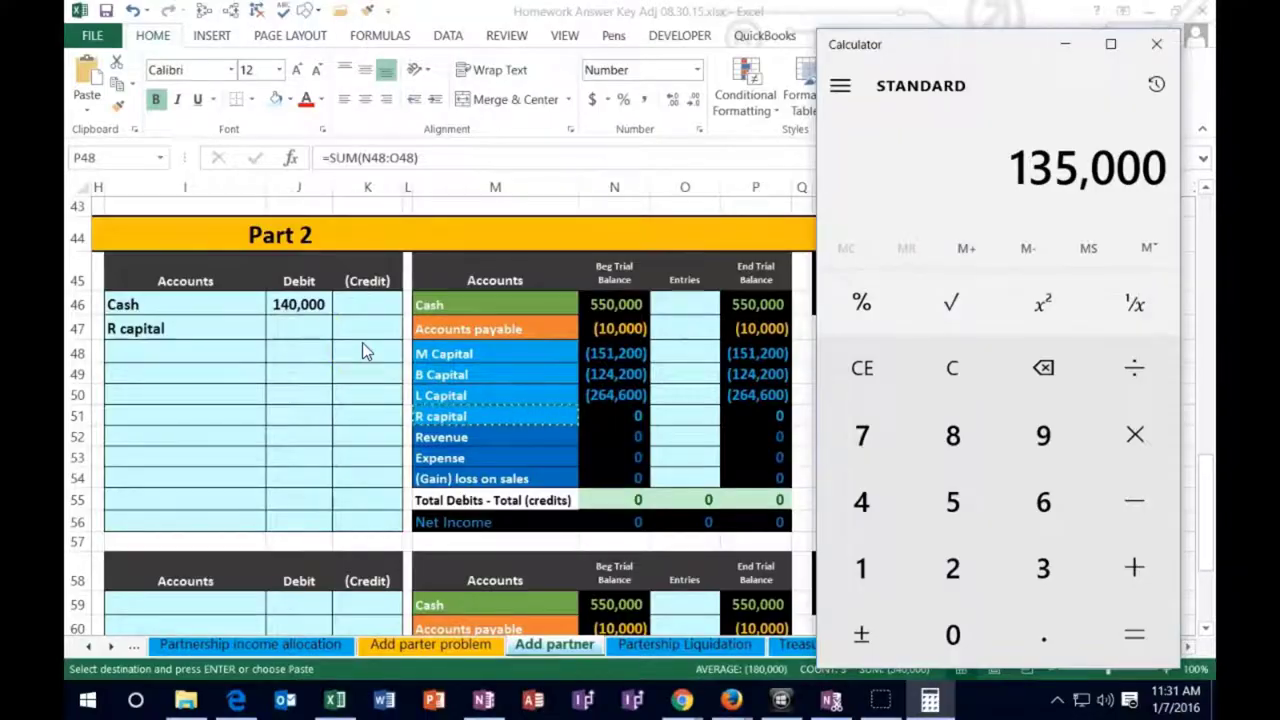
click(320, 333)
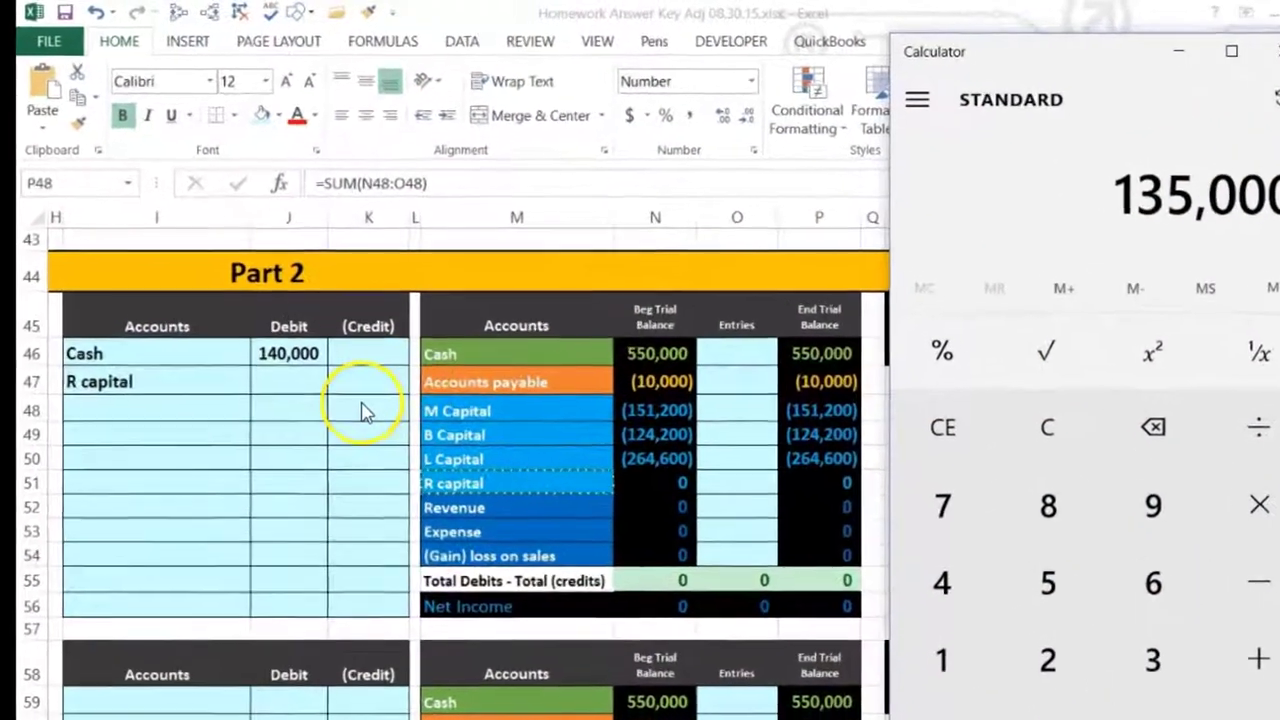
Step: Check the partners' capital balances in row 47 and enter 140,000 in G48 as the capital increase from the cash payment
click(340, 395)
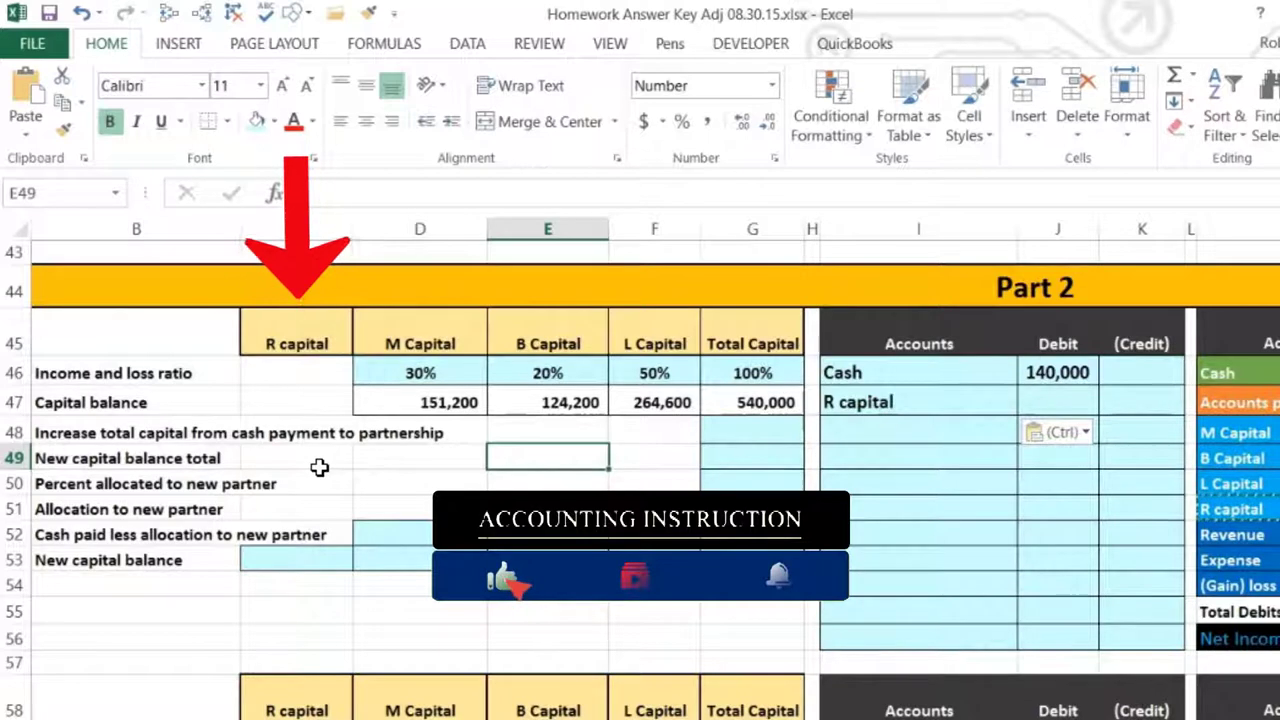
key(Right)
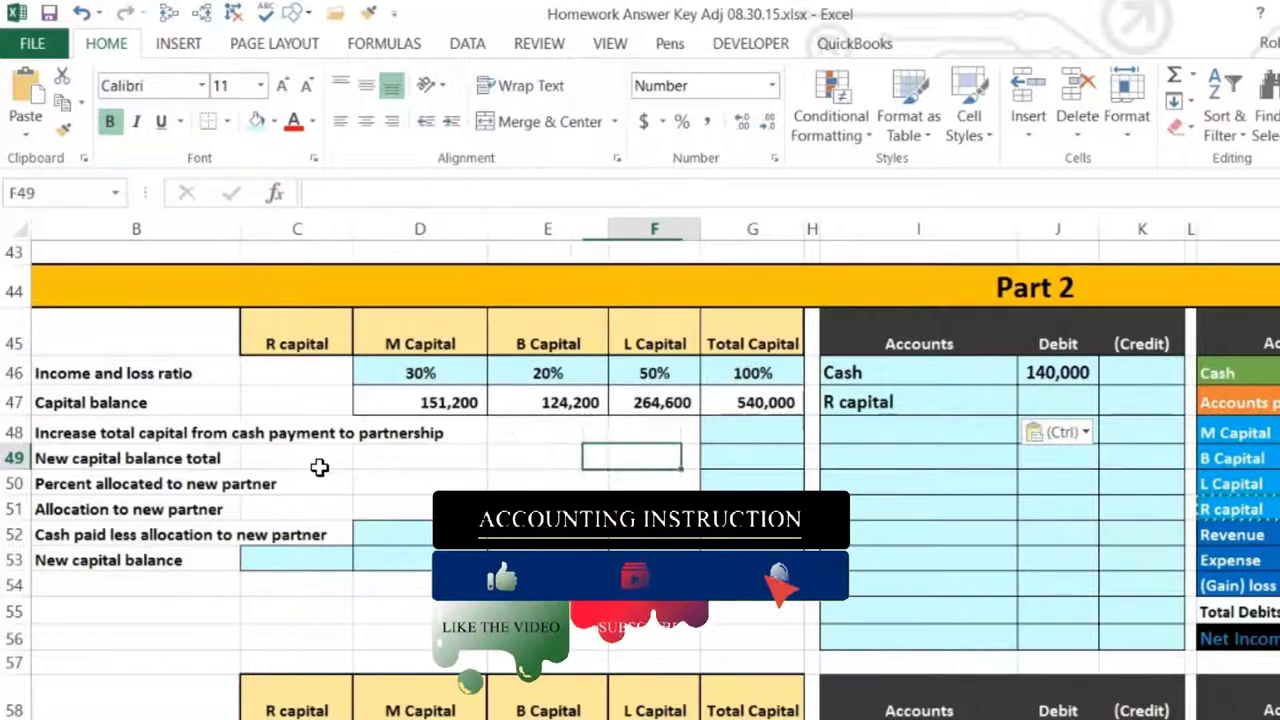
key(Right)
key(Up)
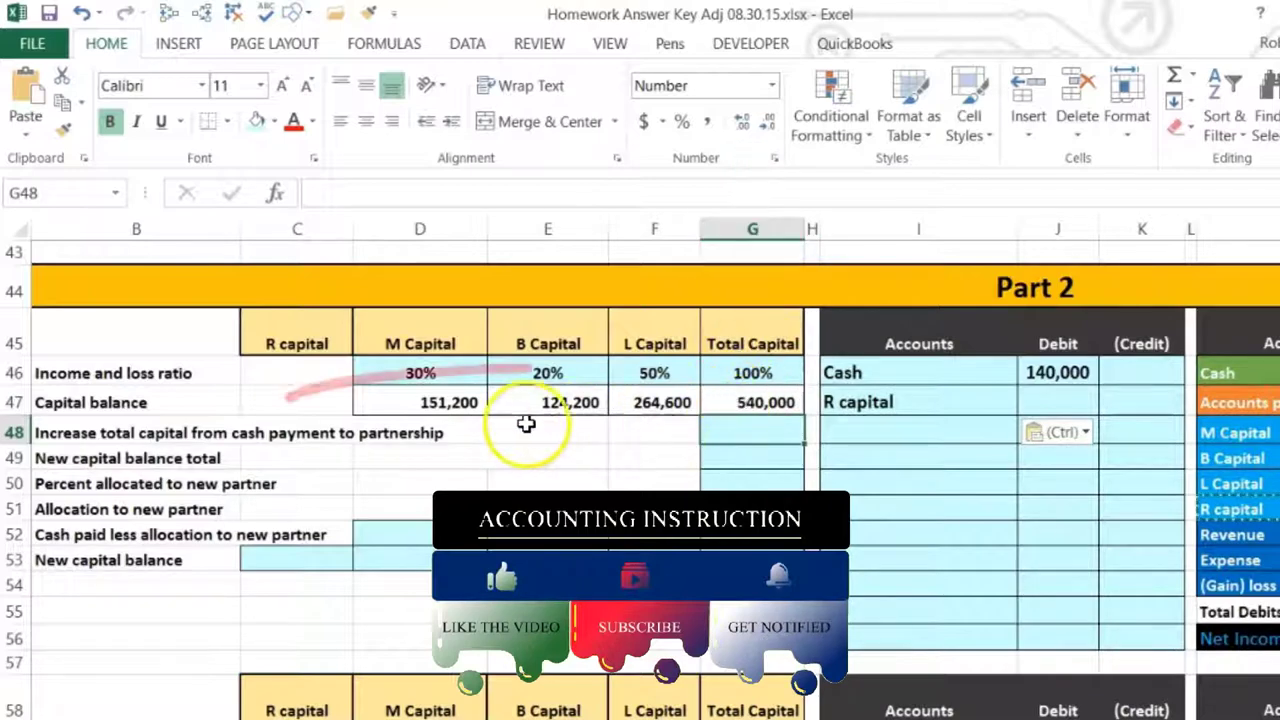
click(443, 401)
click(543, 401)
click(638, 403)
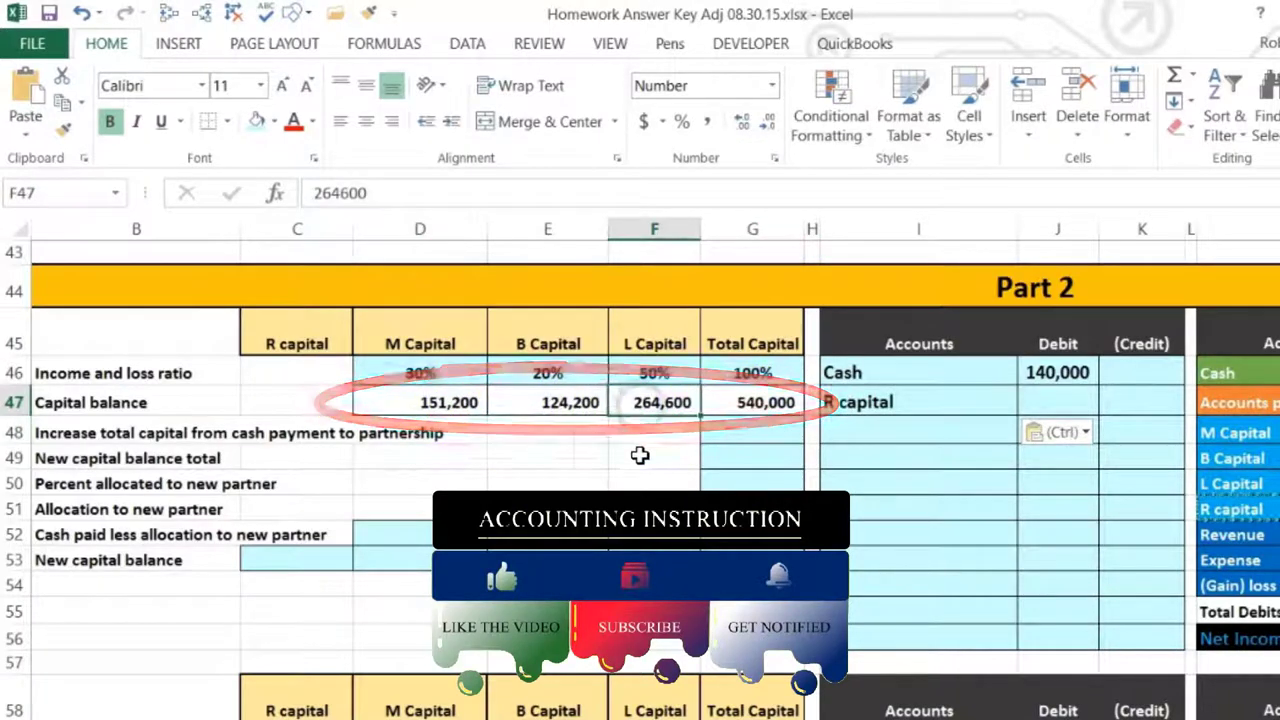
click(736, 433)
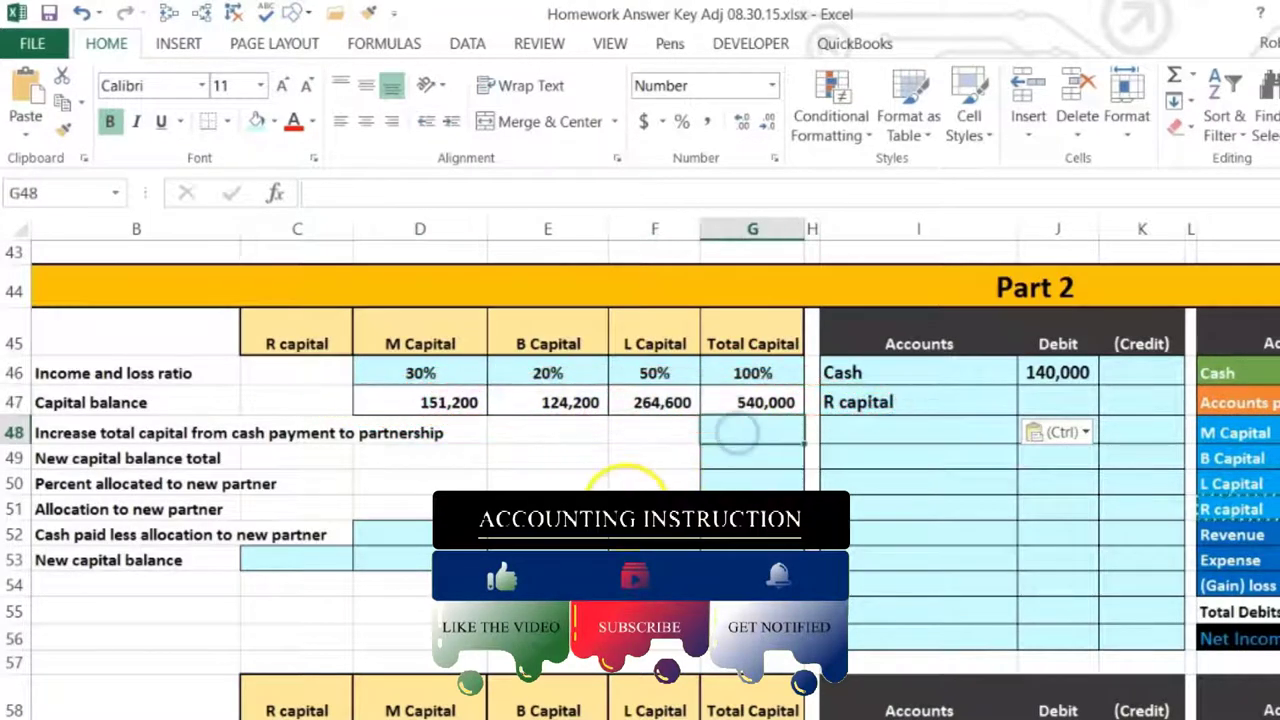
text(140000)
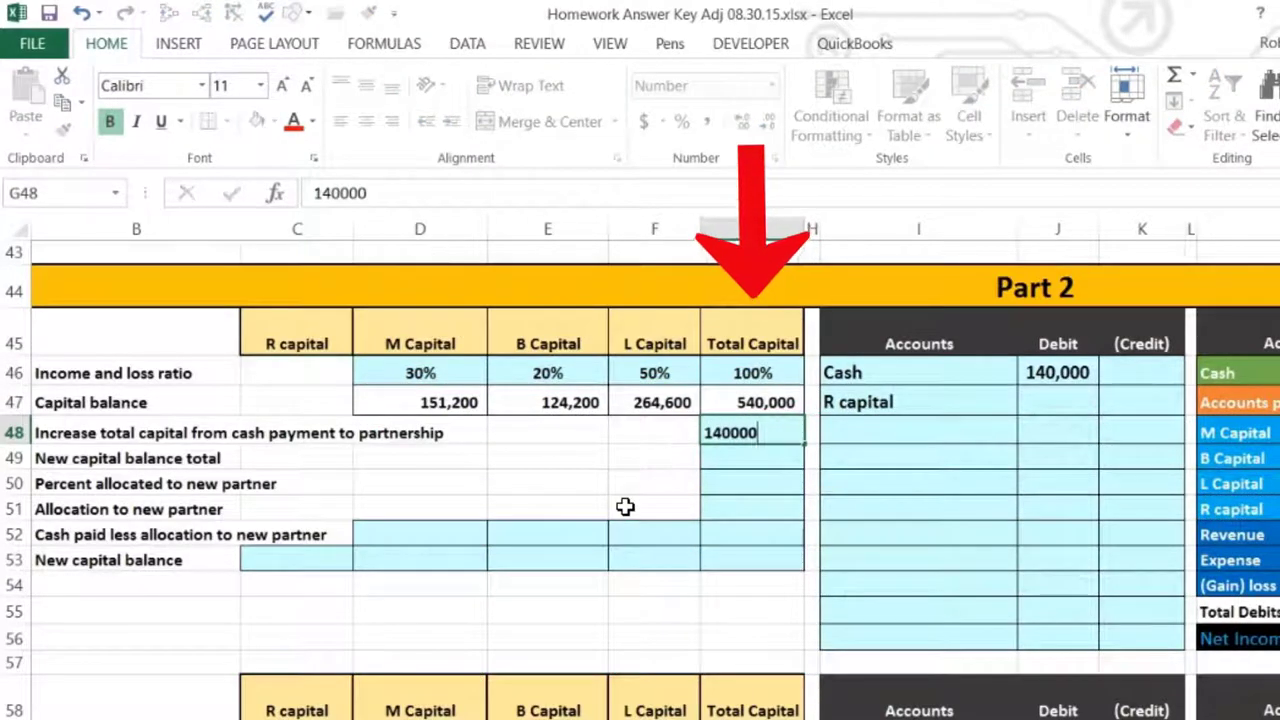
key(Return)
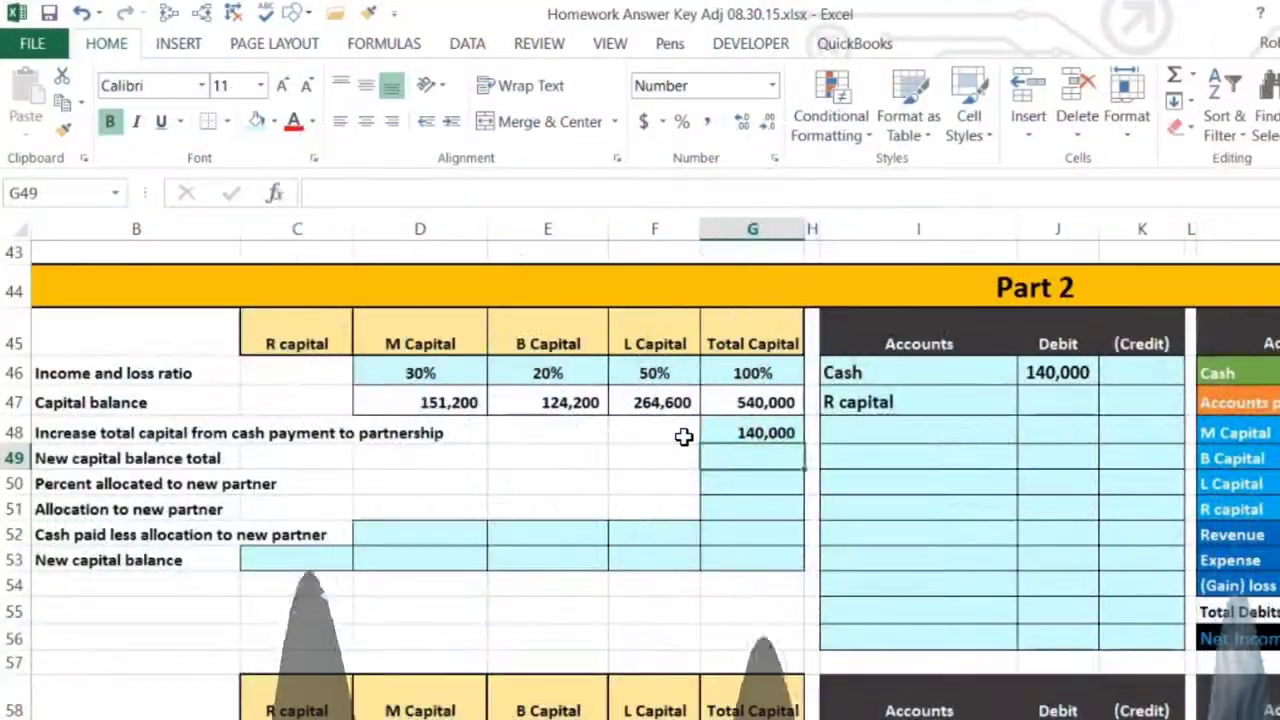
Step: Calculate the new capital balance total in G49 with the formula =G47+G48
text(=)
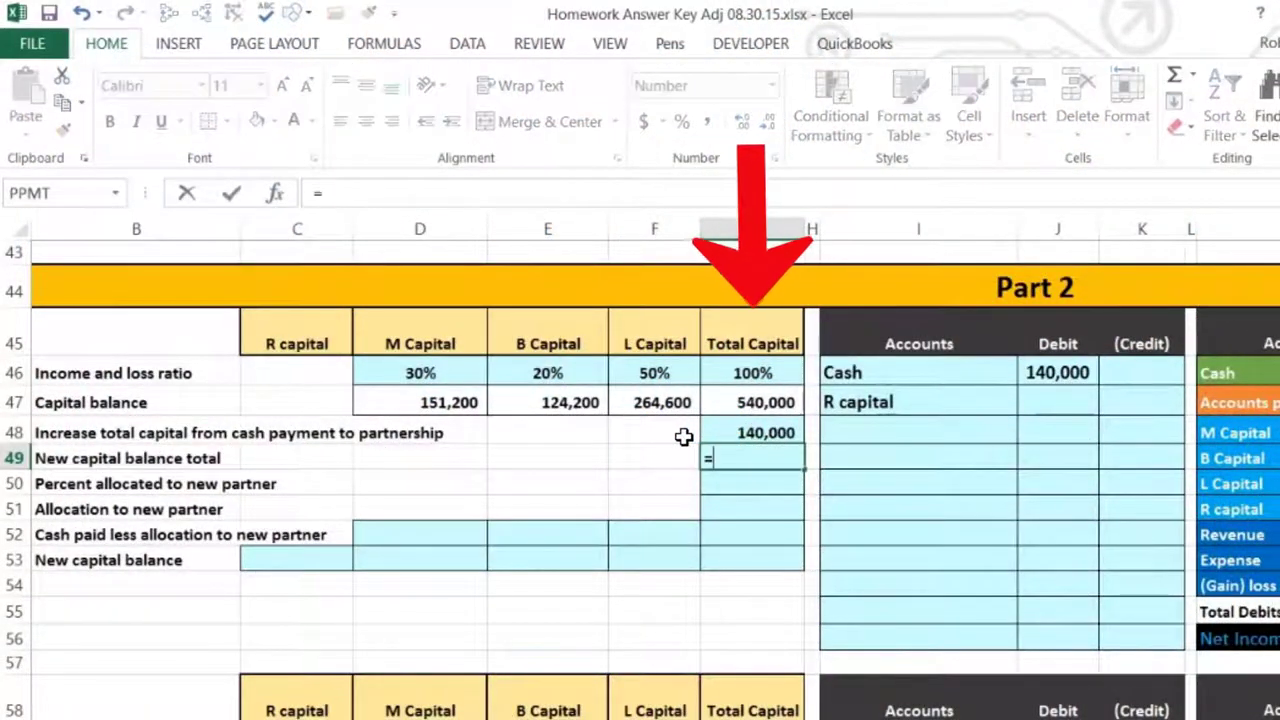
click(733, 404)
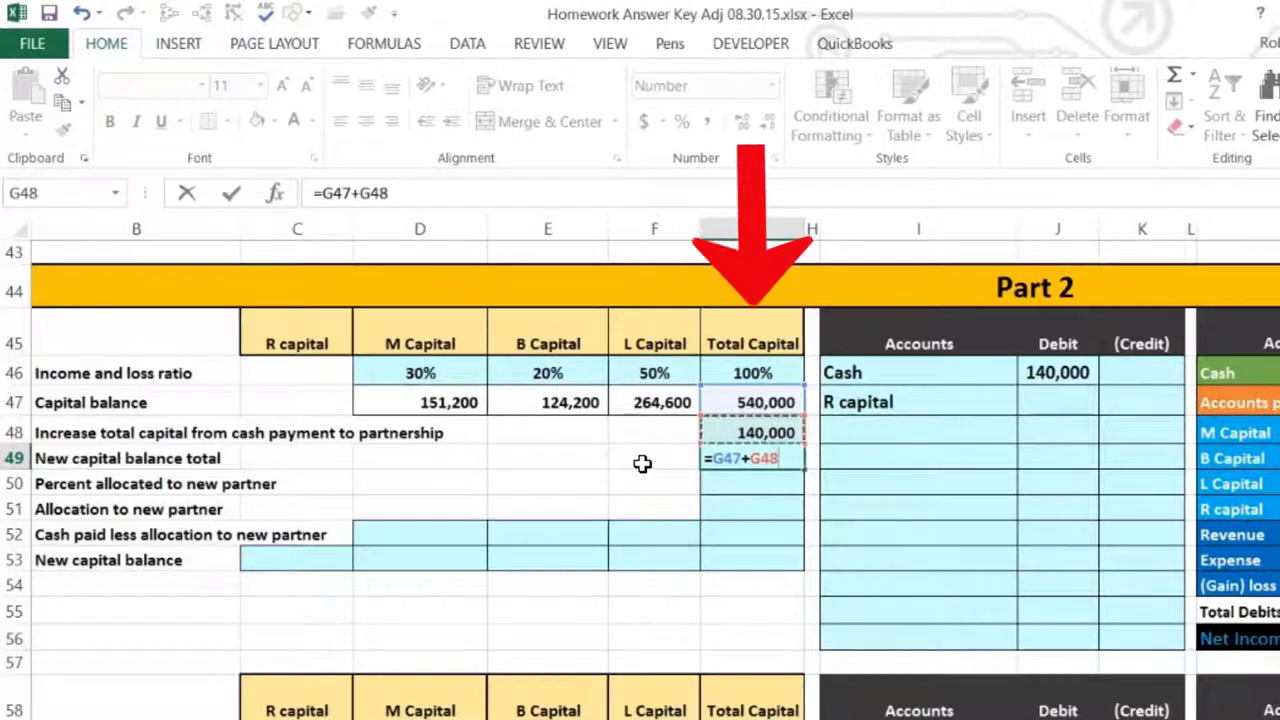
key(Return)
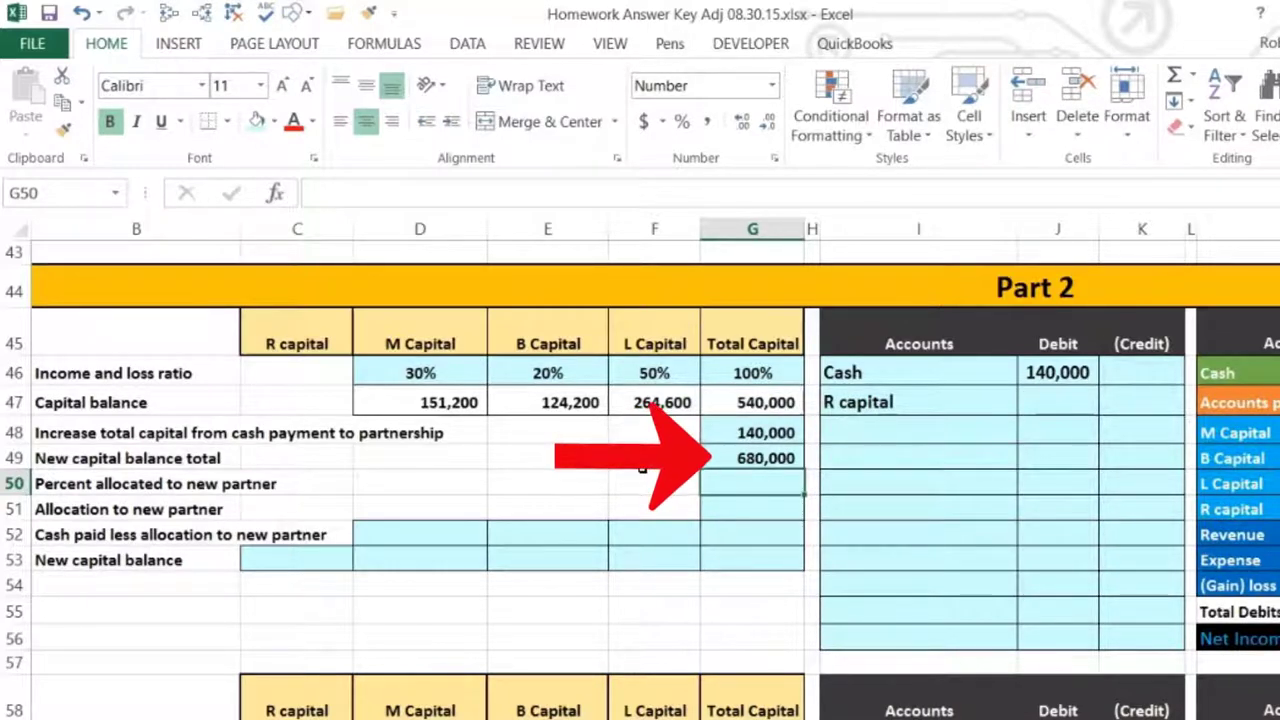
Step: Set the percent allocated to the new partner in G50 to 25% in percentage format and calculate the allocation in G51 as =G49*G50
text(.25)
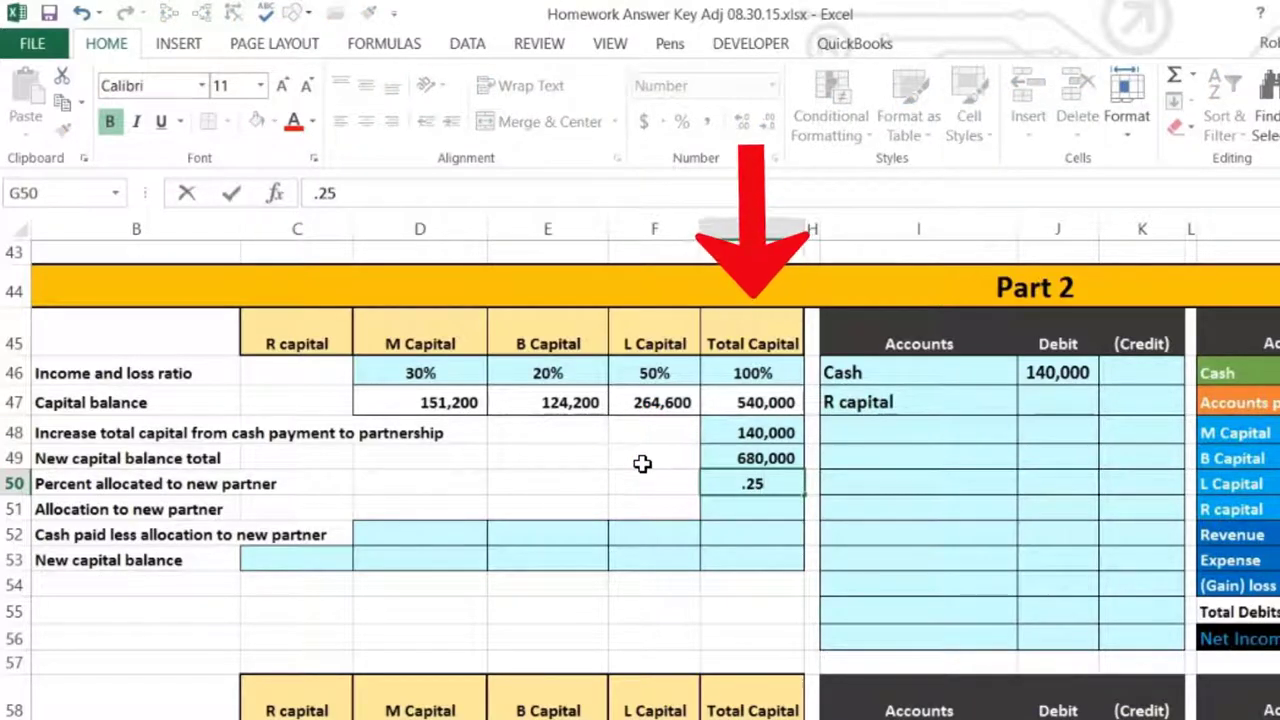
key(Return)
key(Up)
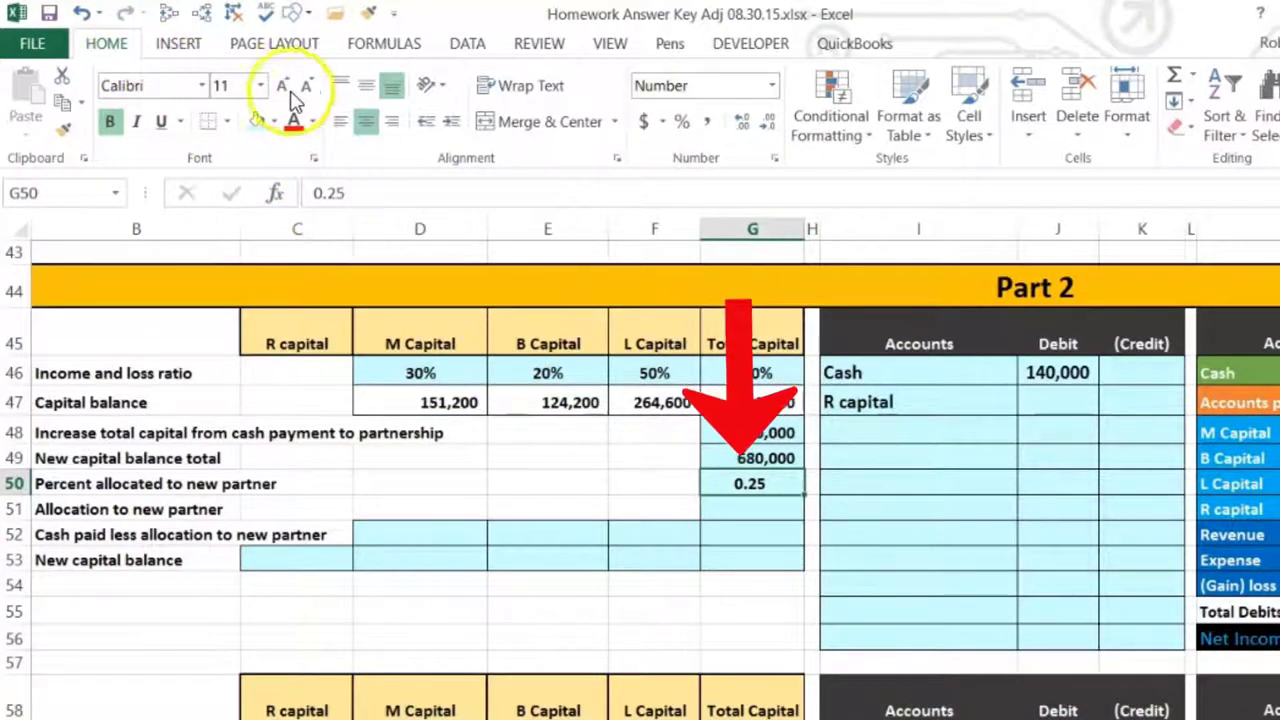
click(682, 121)
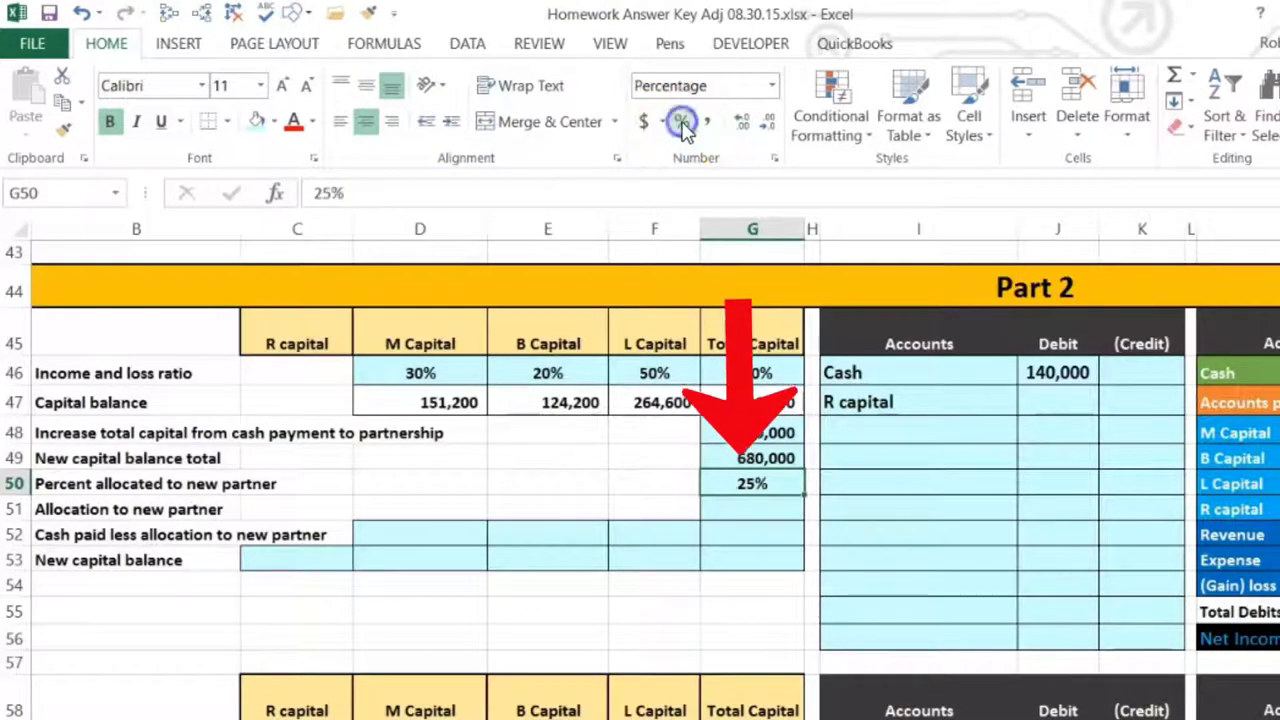
key(Return)
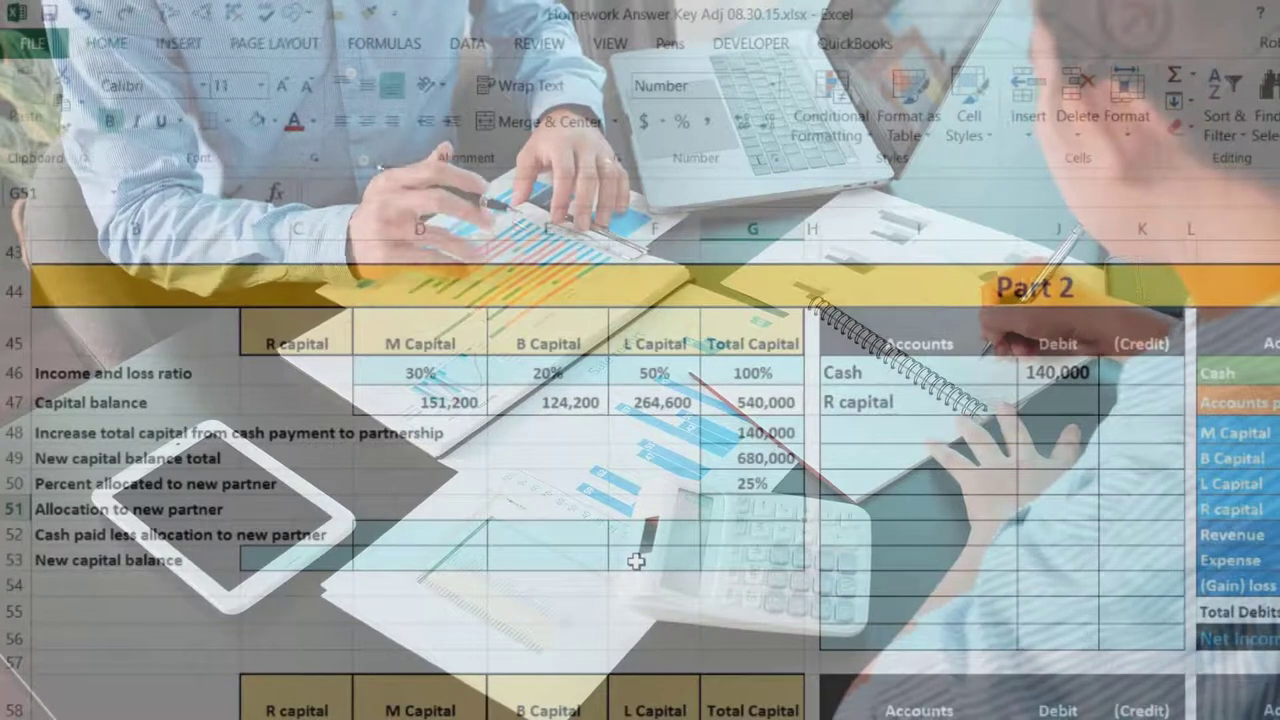
text(=)
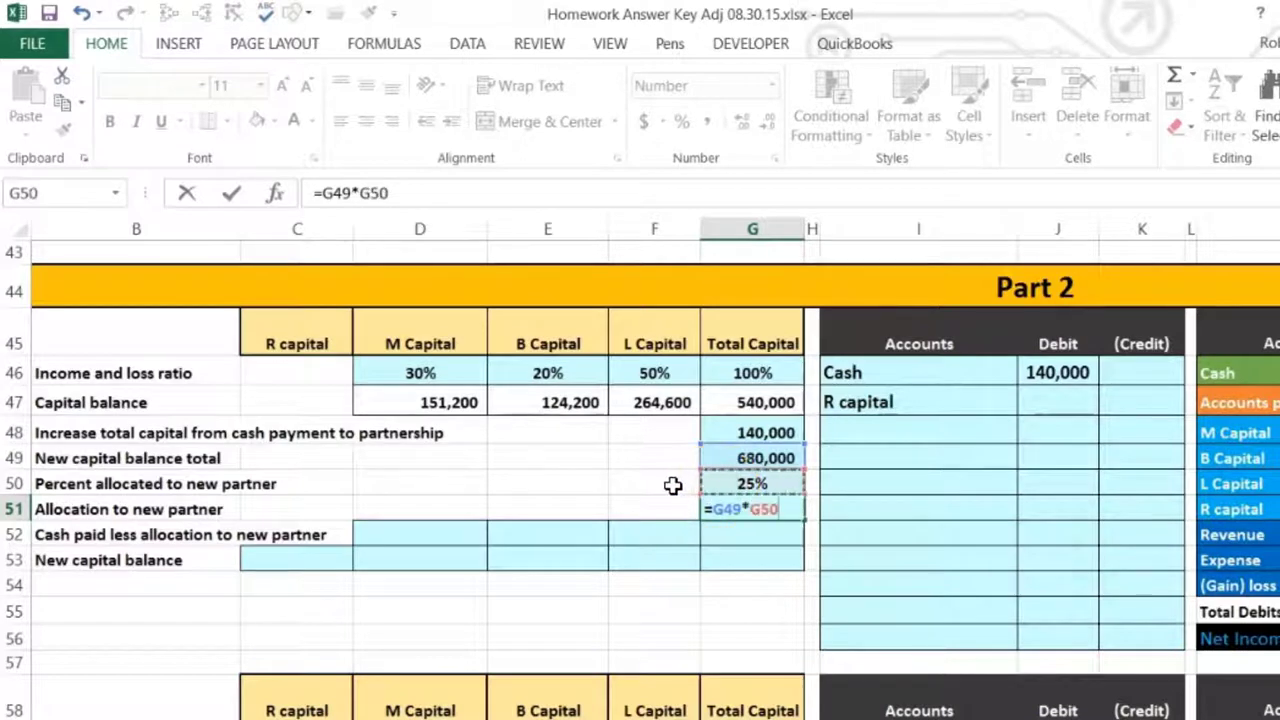
key(Return)
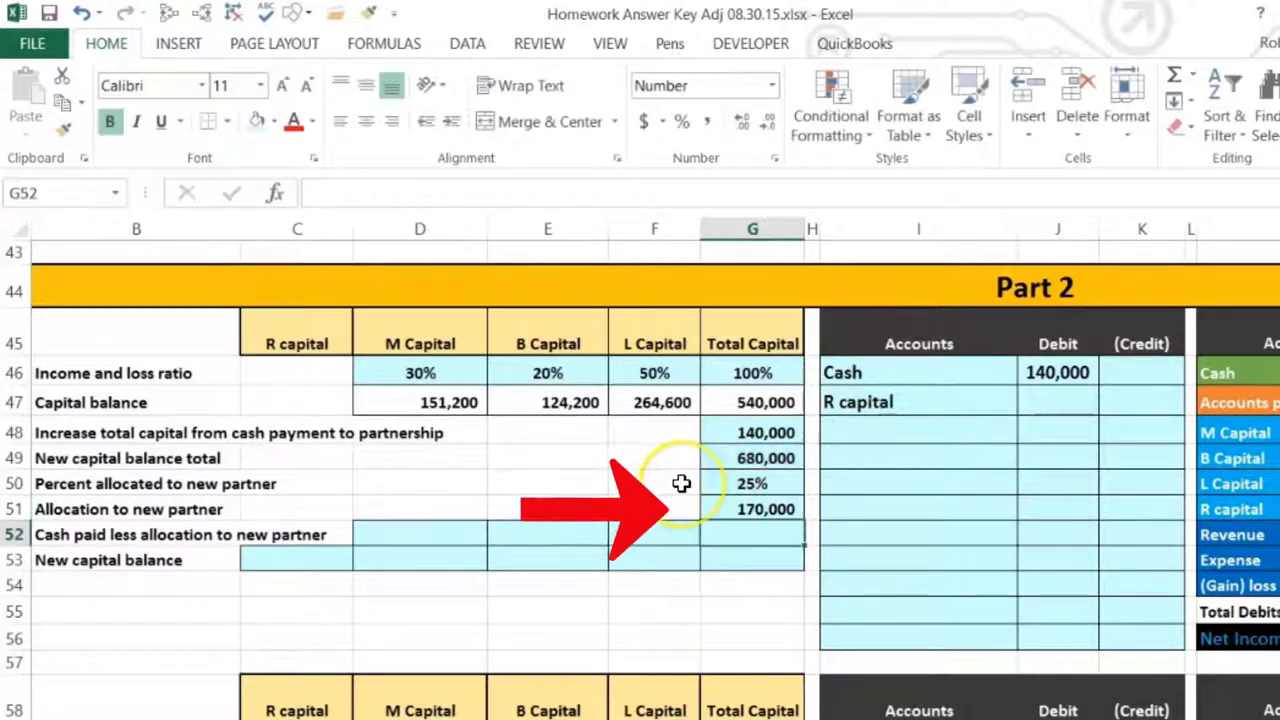
Step: Enter a credit of -170000 for R capital in K47 of the Part 2 journal entry
key(Right)
key(Right)
key(Right)
key(Right)
key(Right)
key(Right)
key(Right)
key(Right)
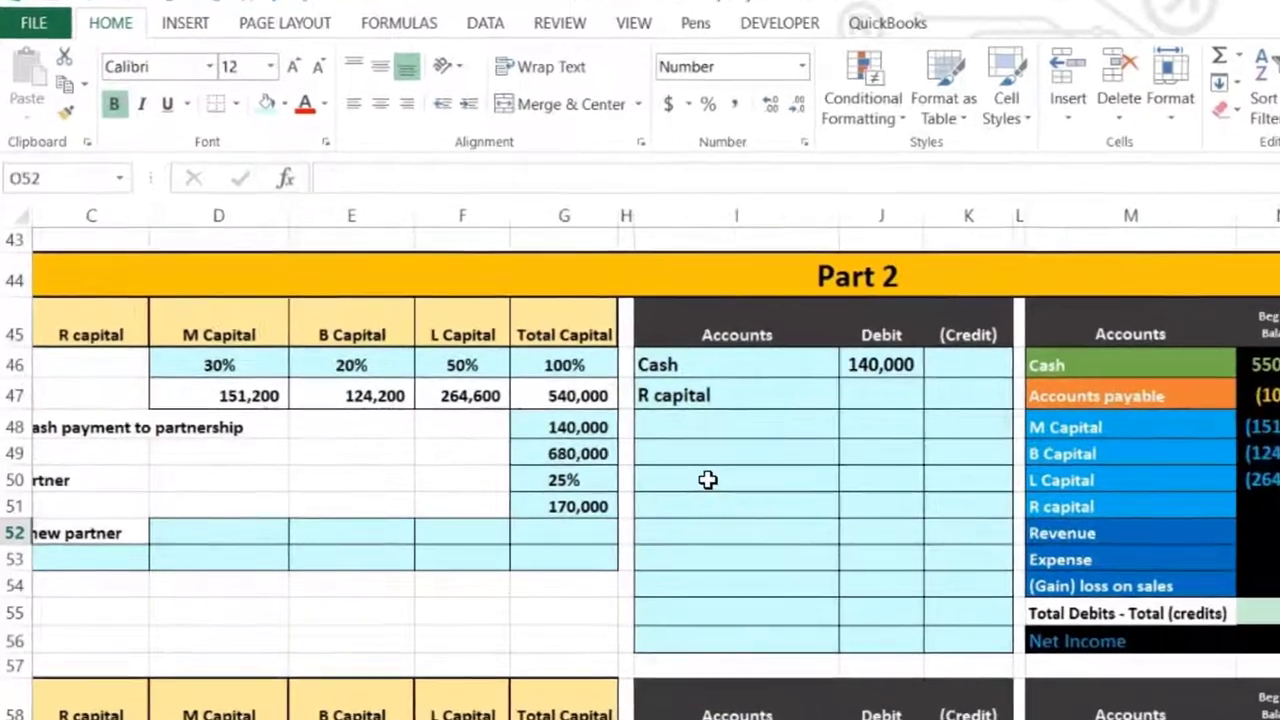
key(Right)
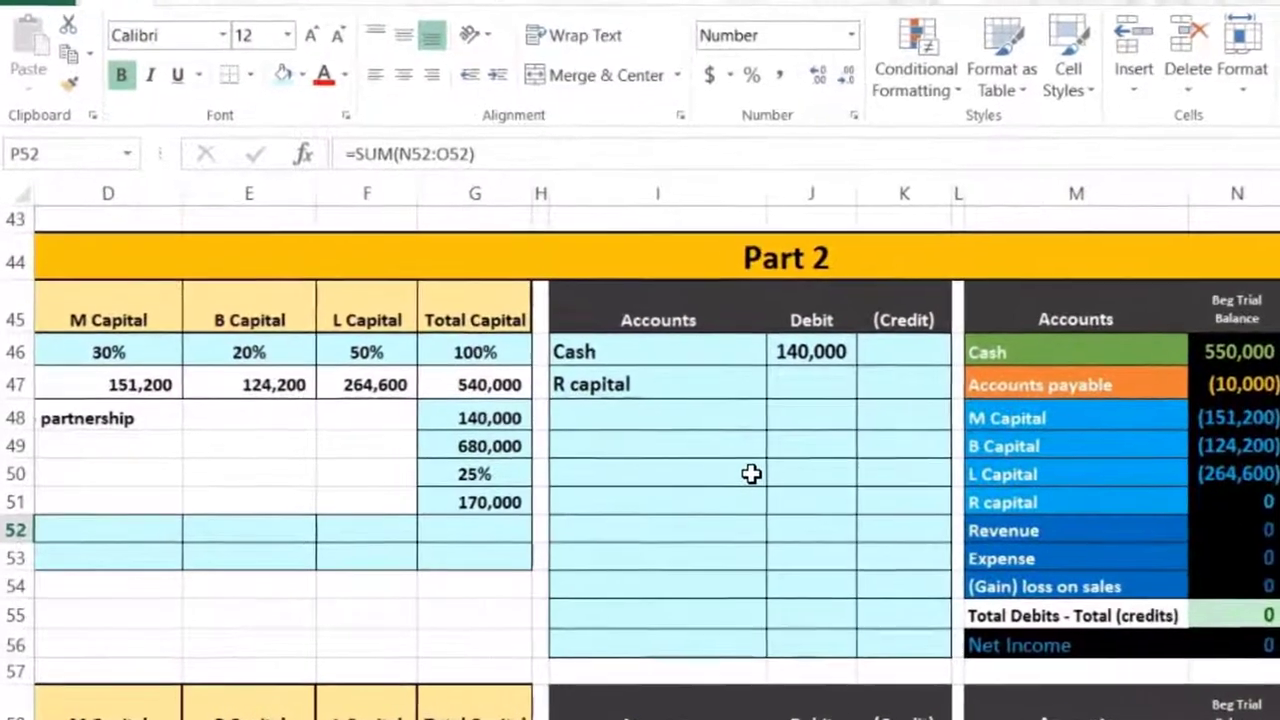
click(944, 388)
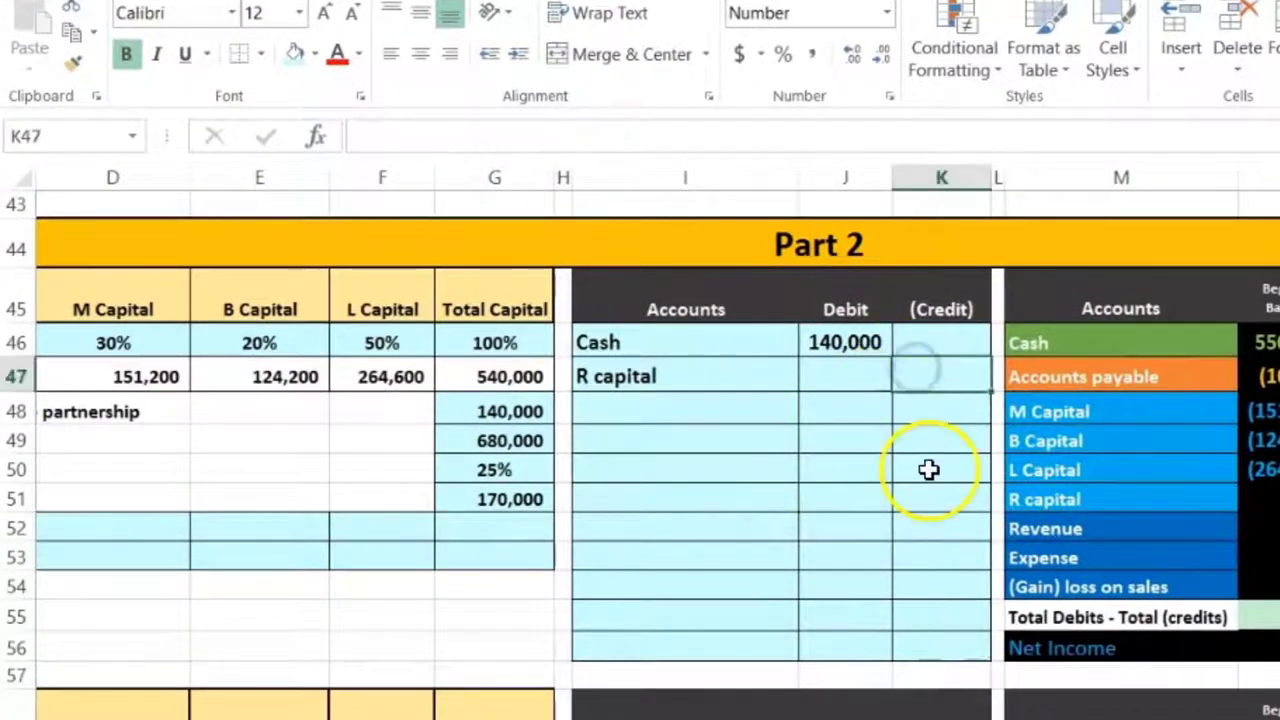
text(-170000)
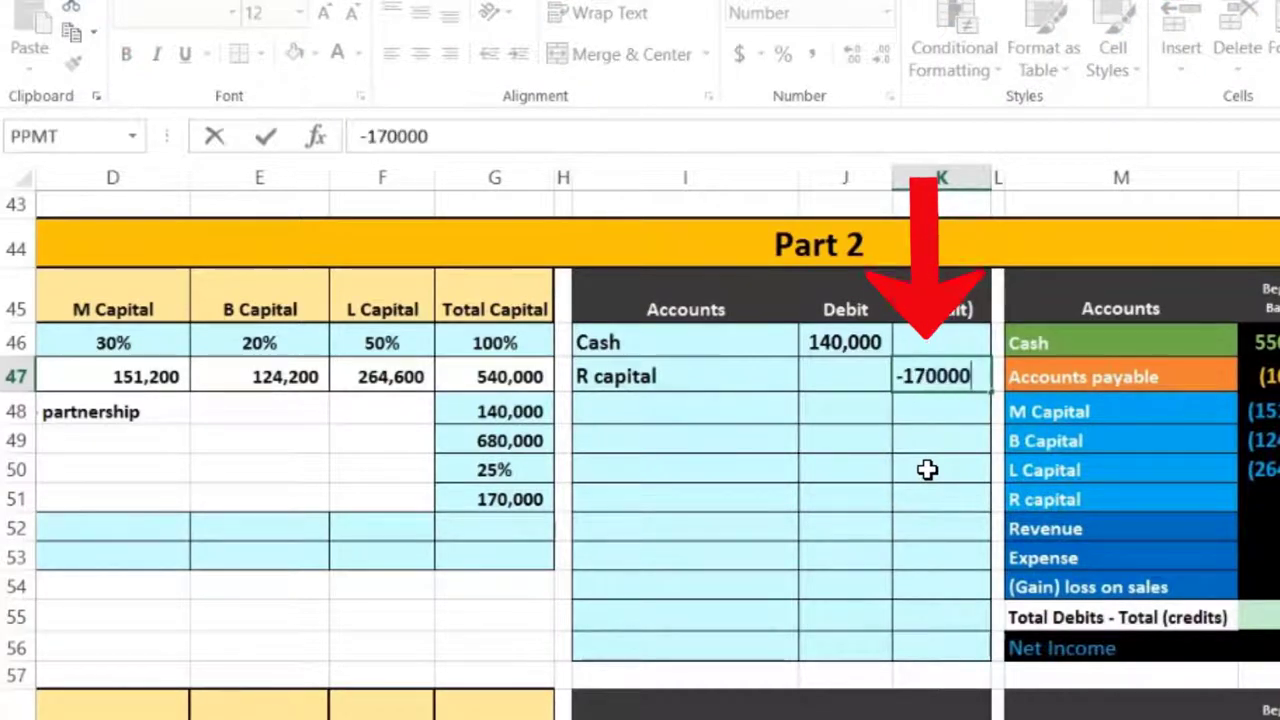
key(Return)
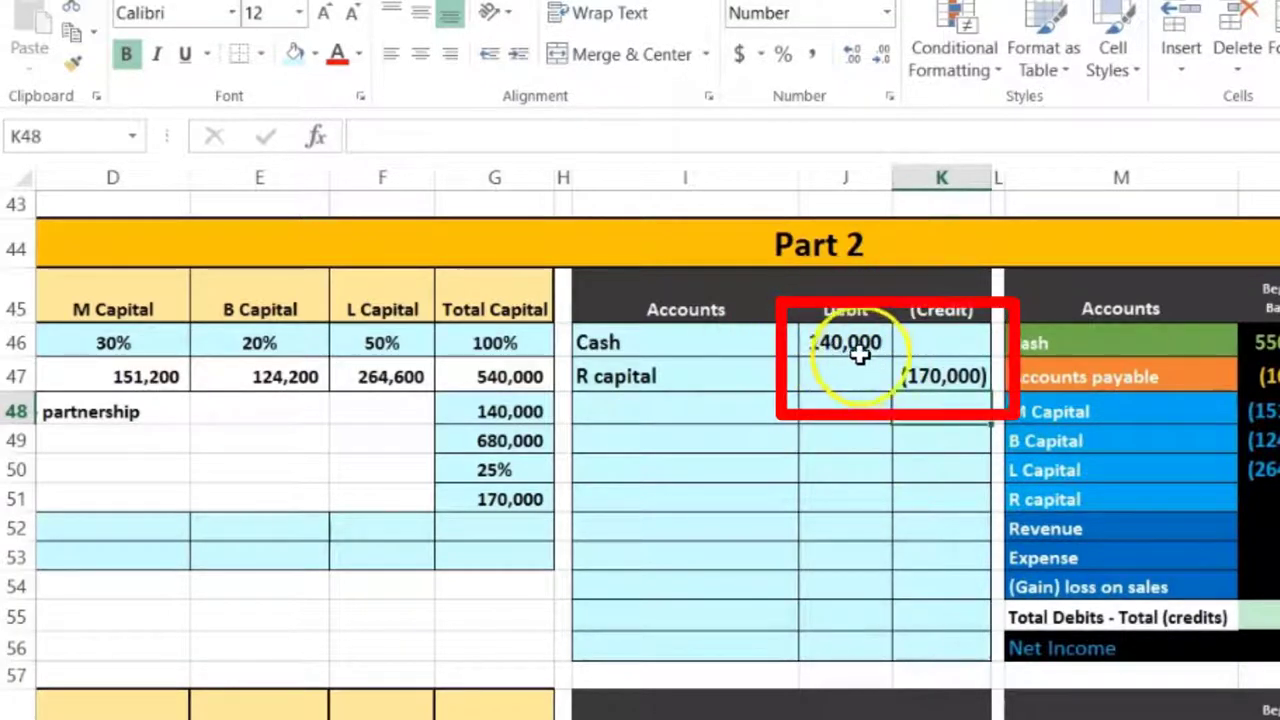
Step: Check the difference between the Cash debit and the R capital credit in the Part 2 journal entry
drag(833, 343, 897, 370)
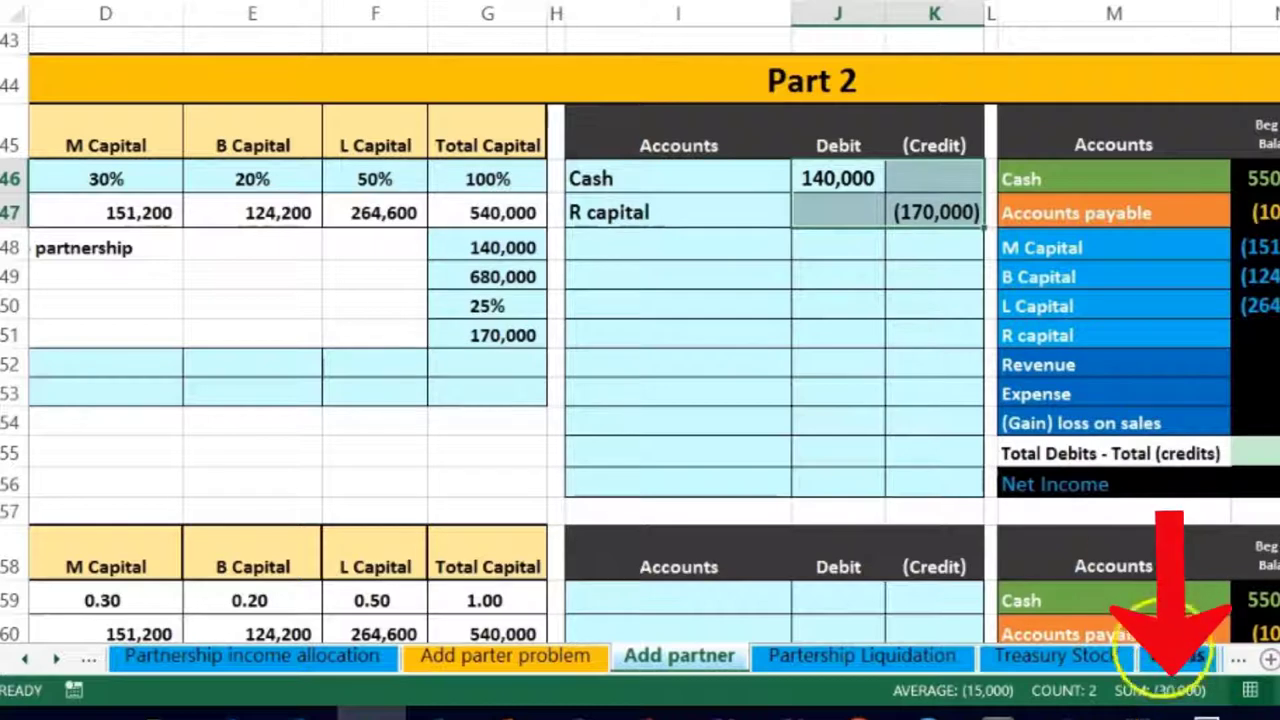
click(937, 212)
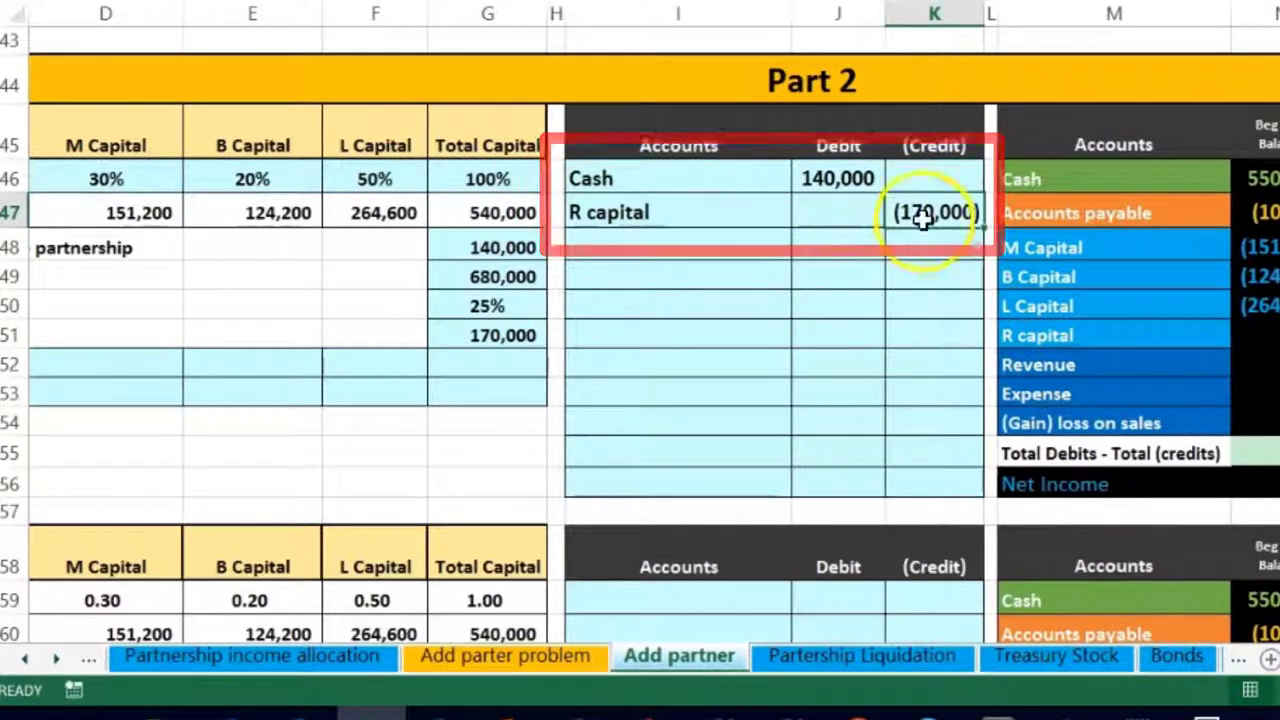
click(826, 178)
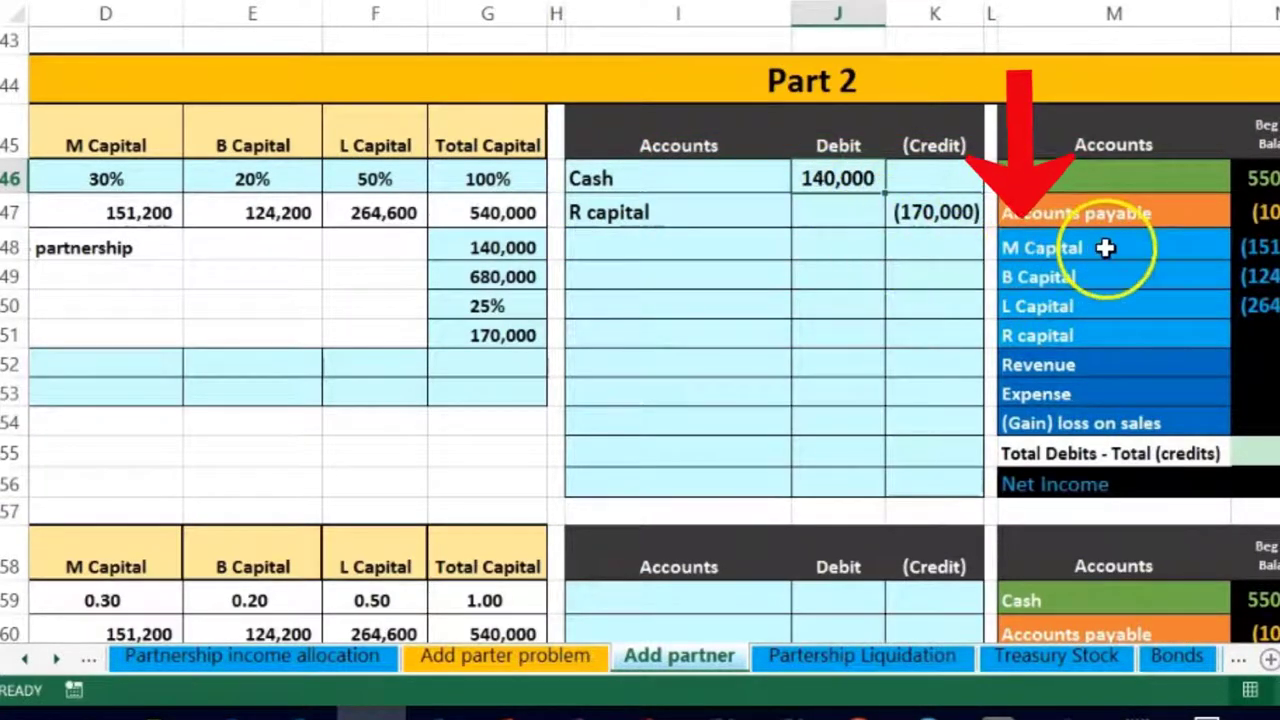
Step: Compare the Cash debit and R capital credit in the Part 2 journal entry with the trial balance's net assets and existing partners' capital accounts
drag(1108, 249, 1102, 292)
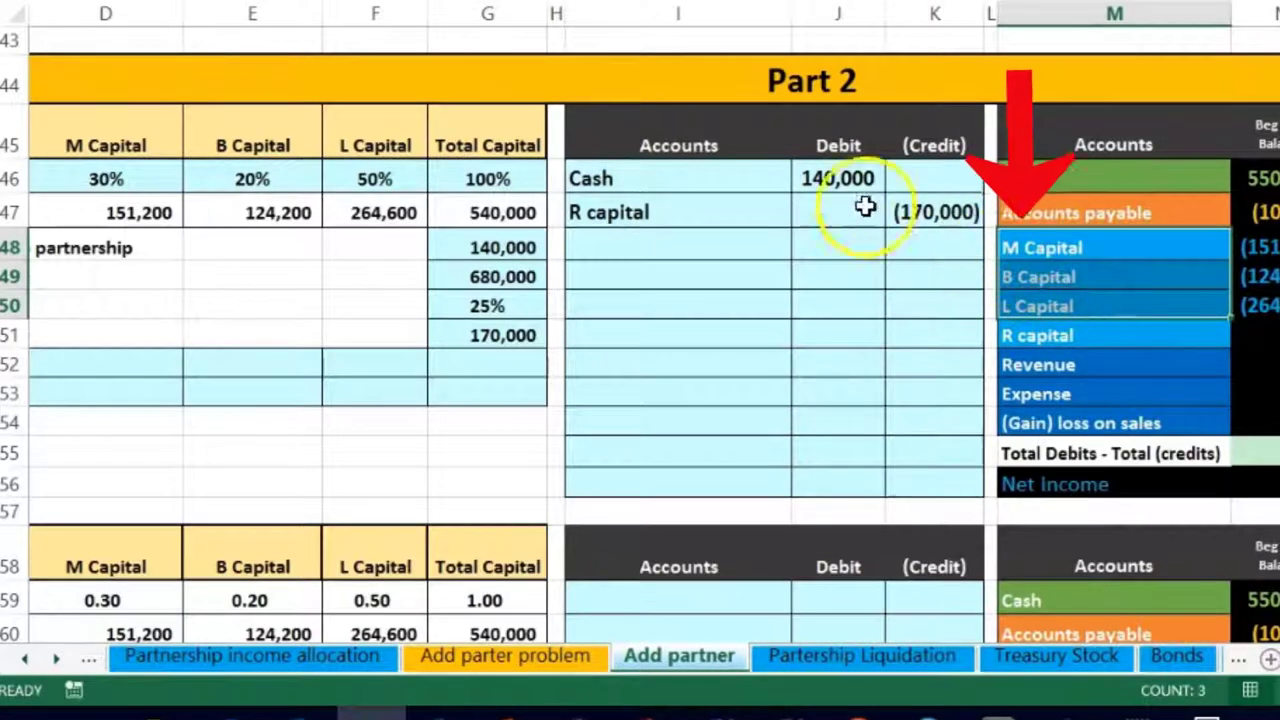
drag(846, 178, 889, 211)
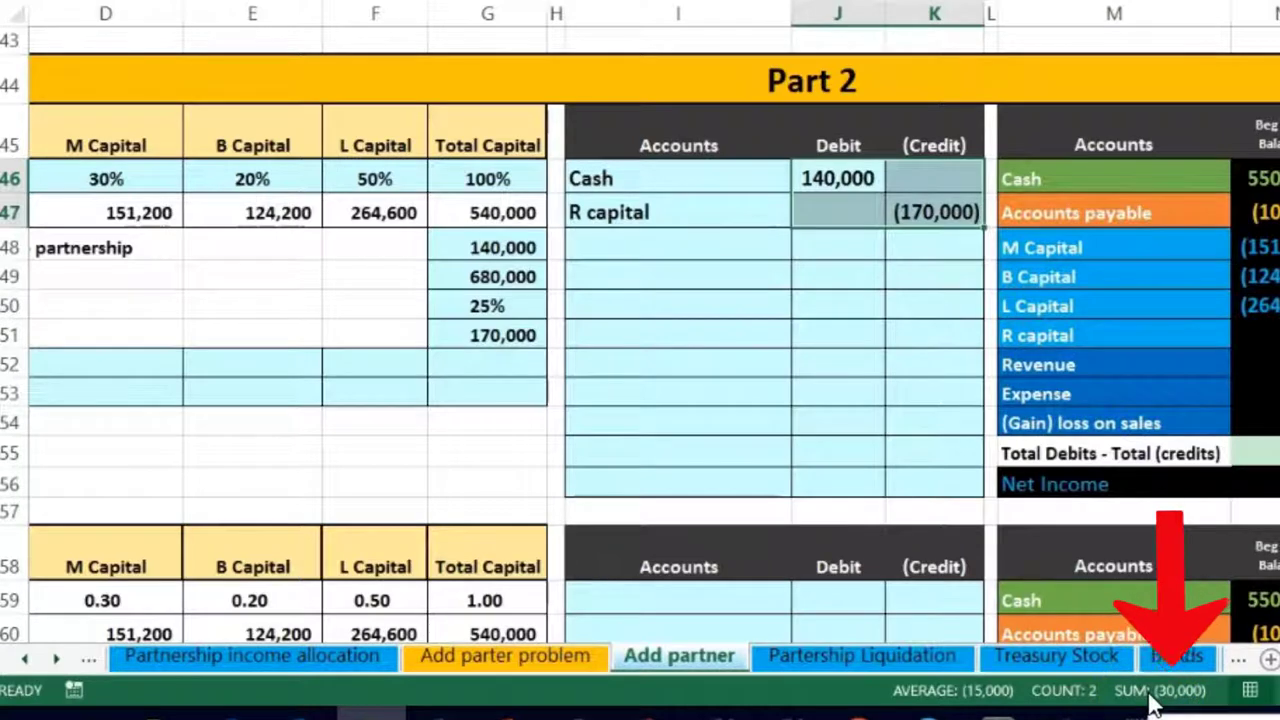
click(1145, 238)
drag(1145, 238, 1147, 299)
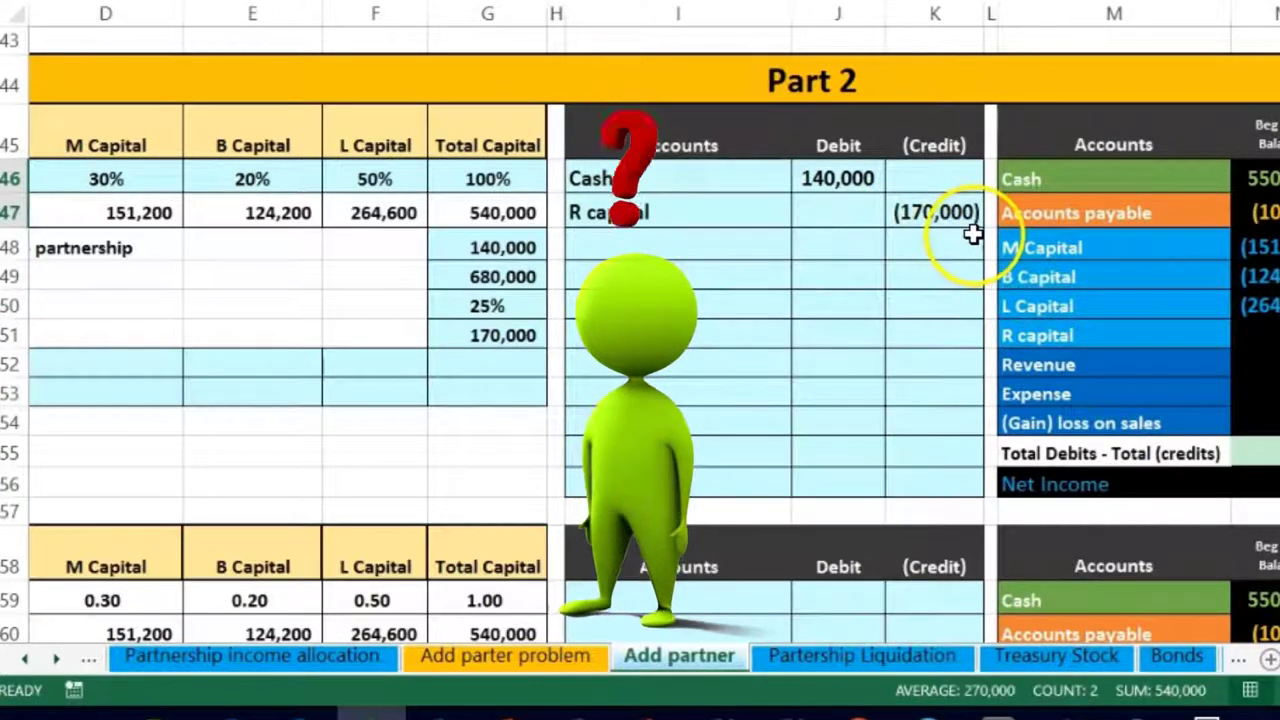
click(914, 230)
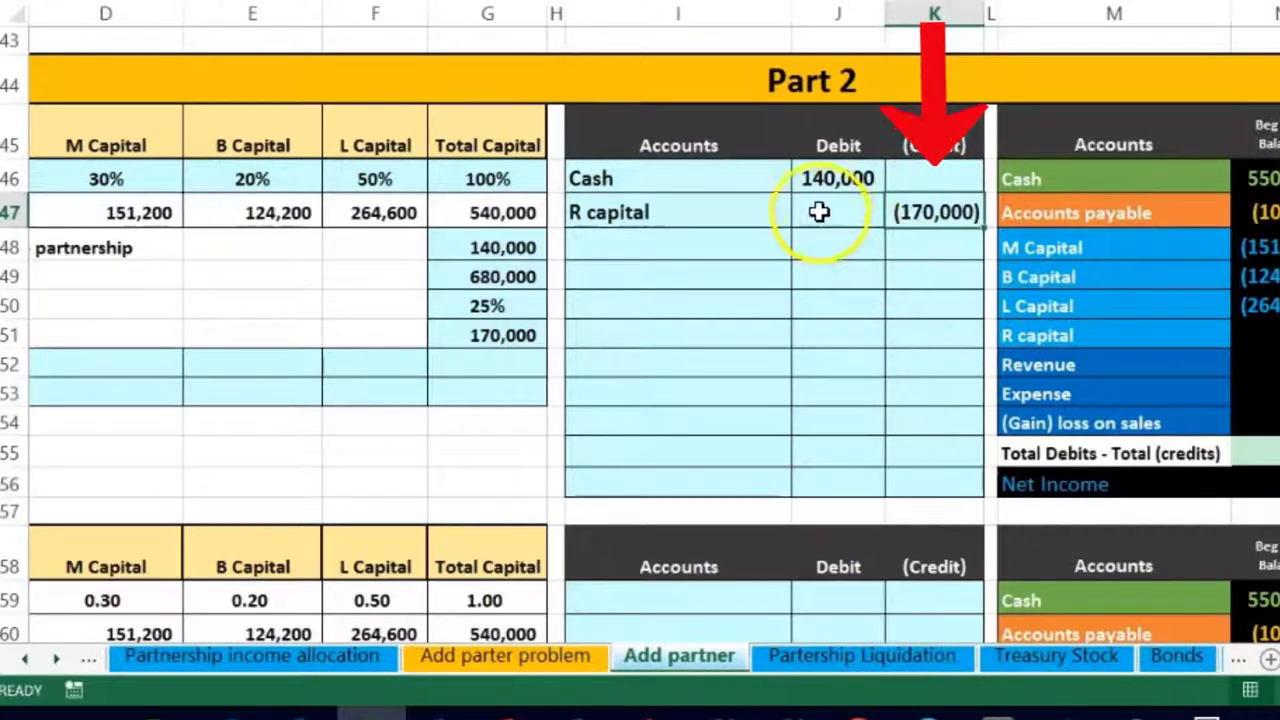
click(820, 172)
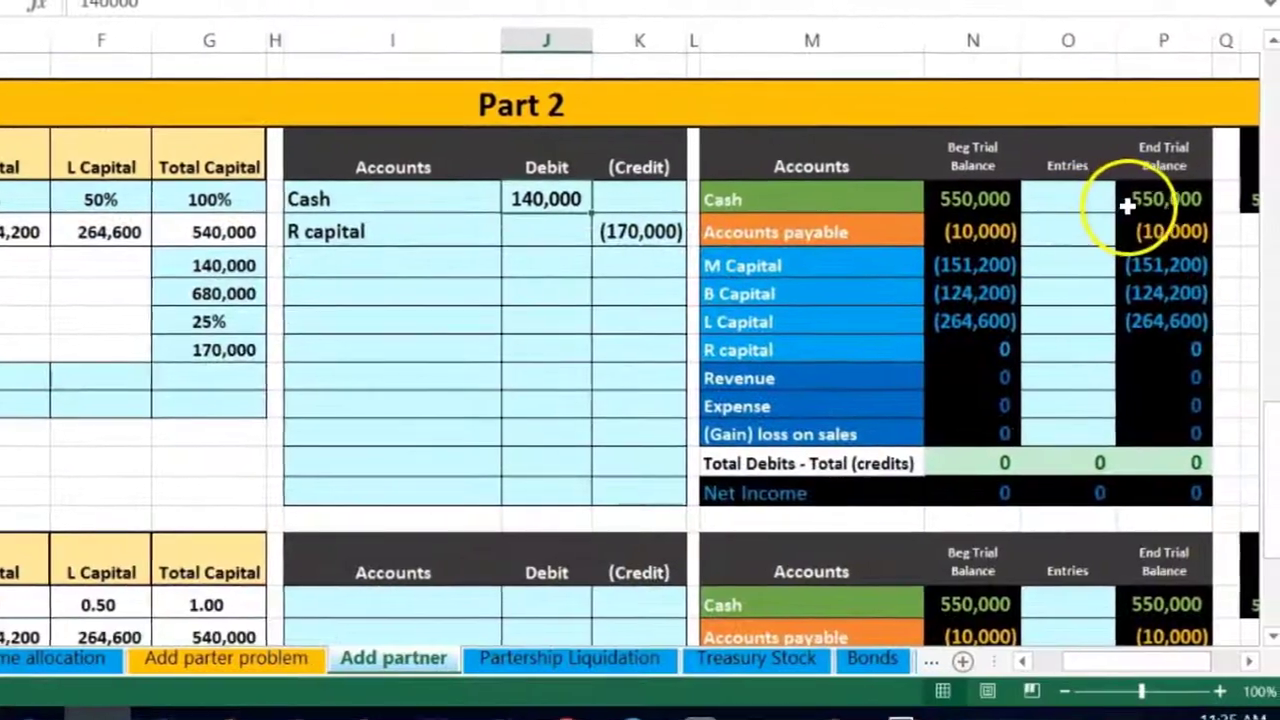
click(1138, 200)
drag(1140, 209, 1136, 222)
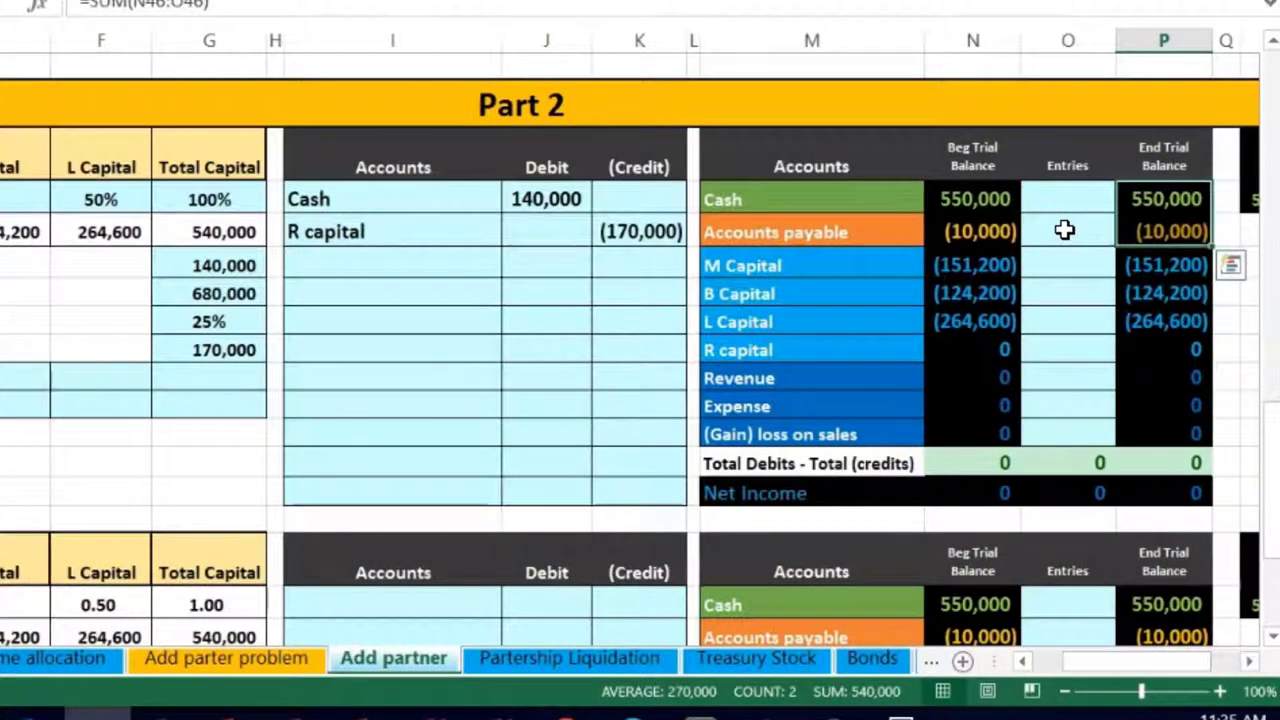
click(663, 229)
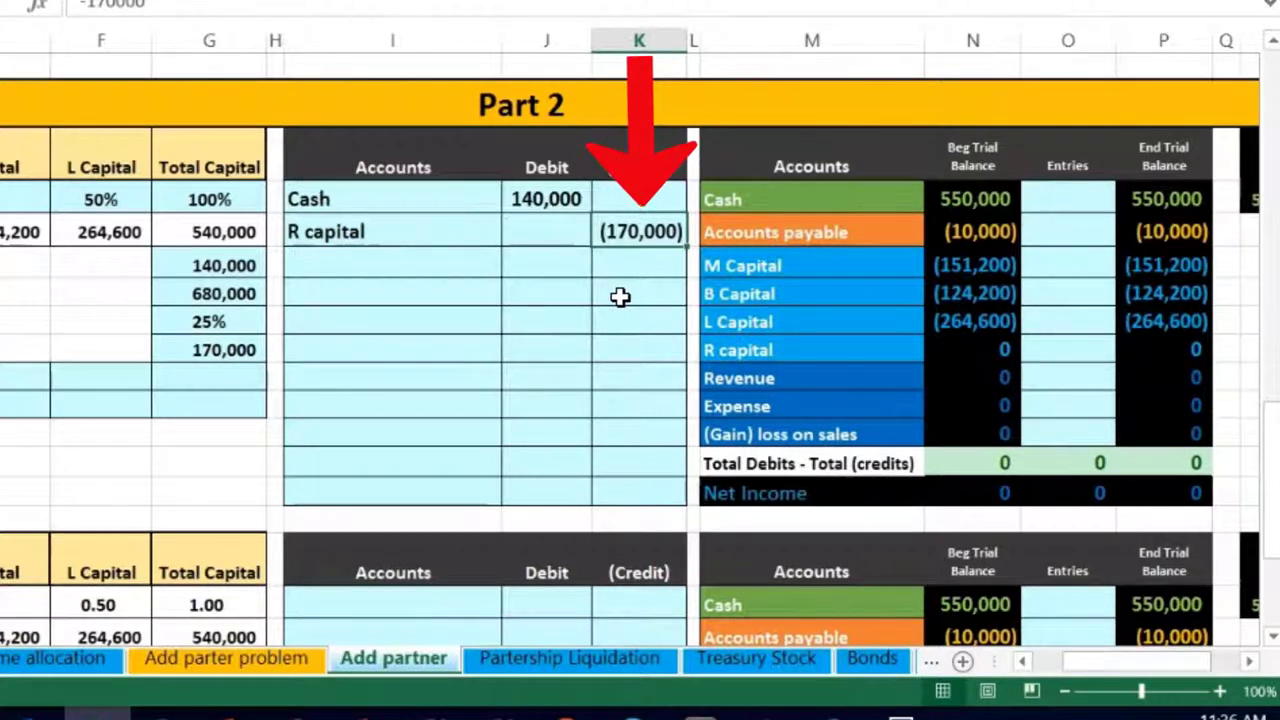
drag(729, 265, 965, 317)
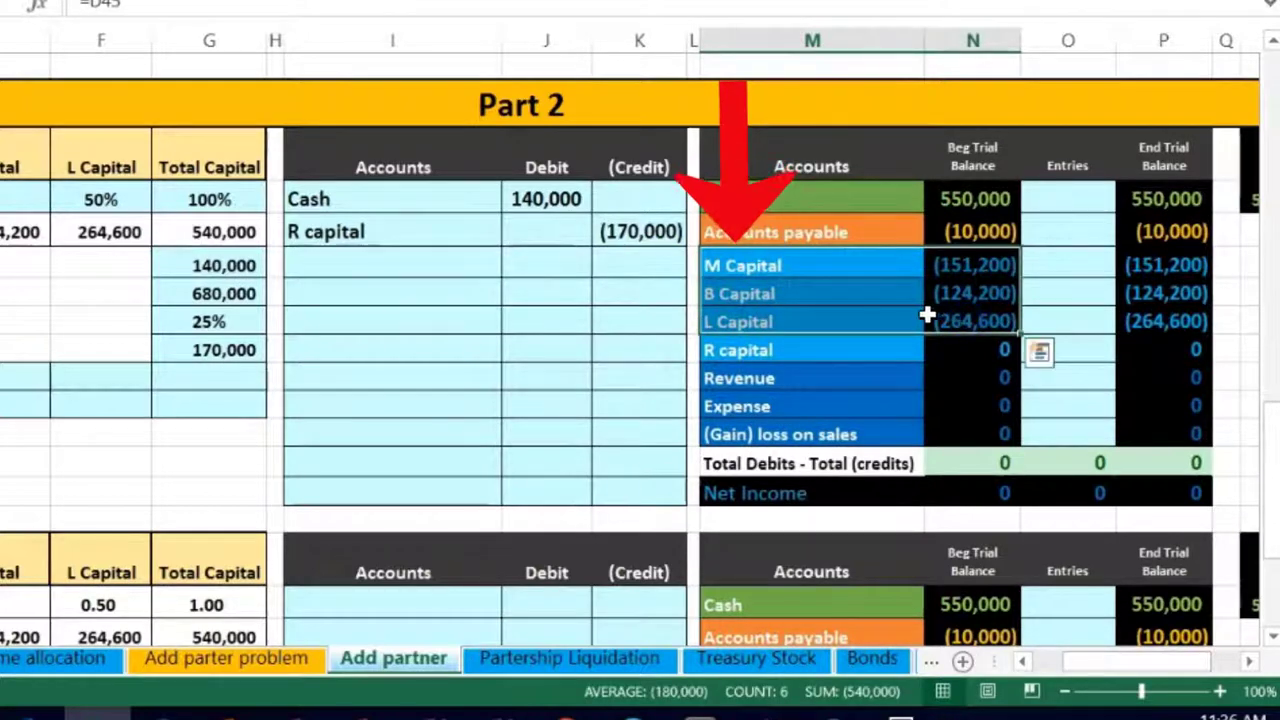
click(627, 320)
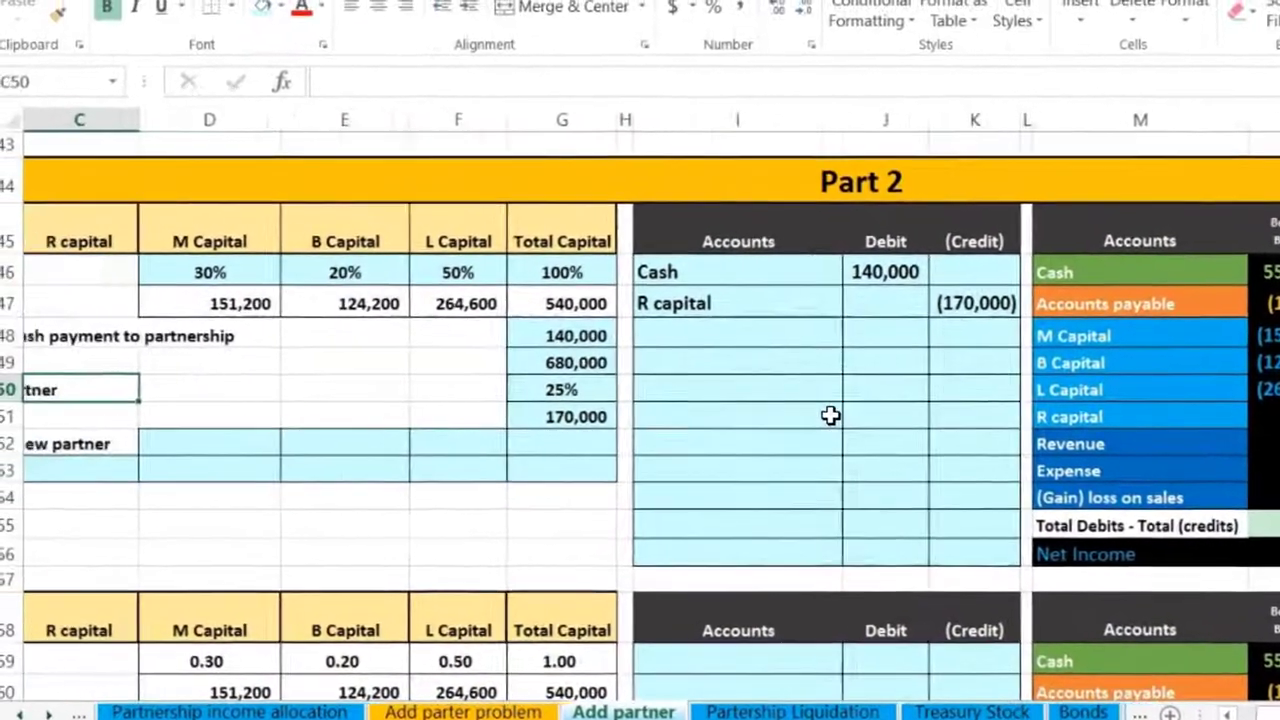
Step: Review the income and loss ratios for M, B and L Capital in D46:F46 of the Part 2 table
key(Left)
key(Left)
key(Right)
key(Right)
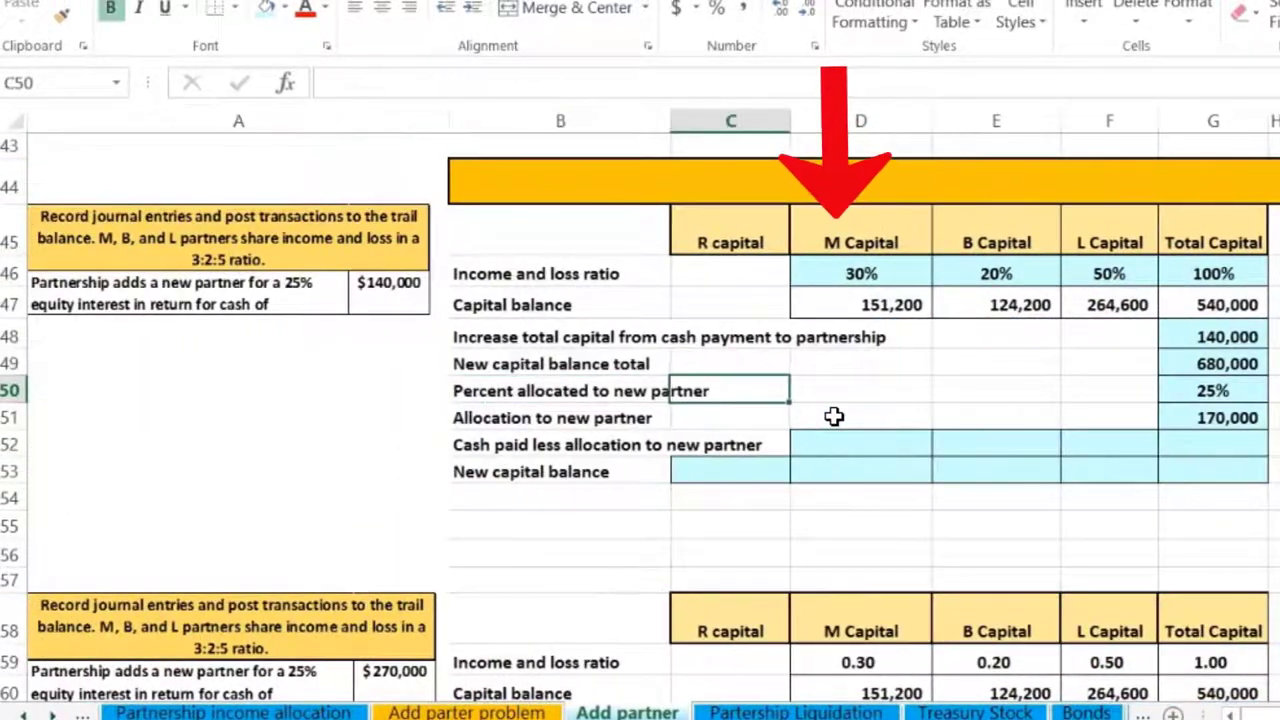
click(862, 273)
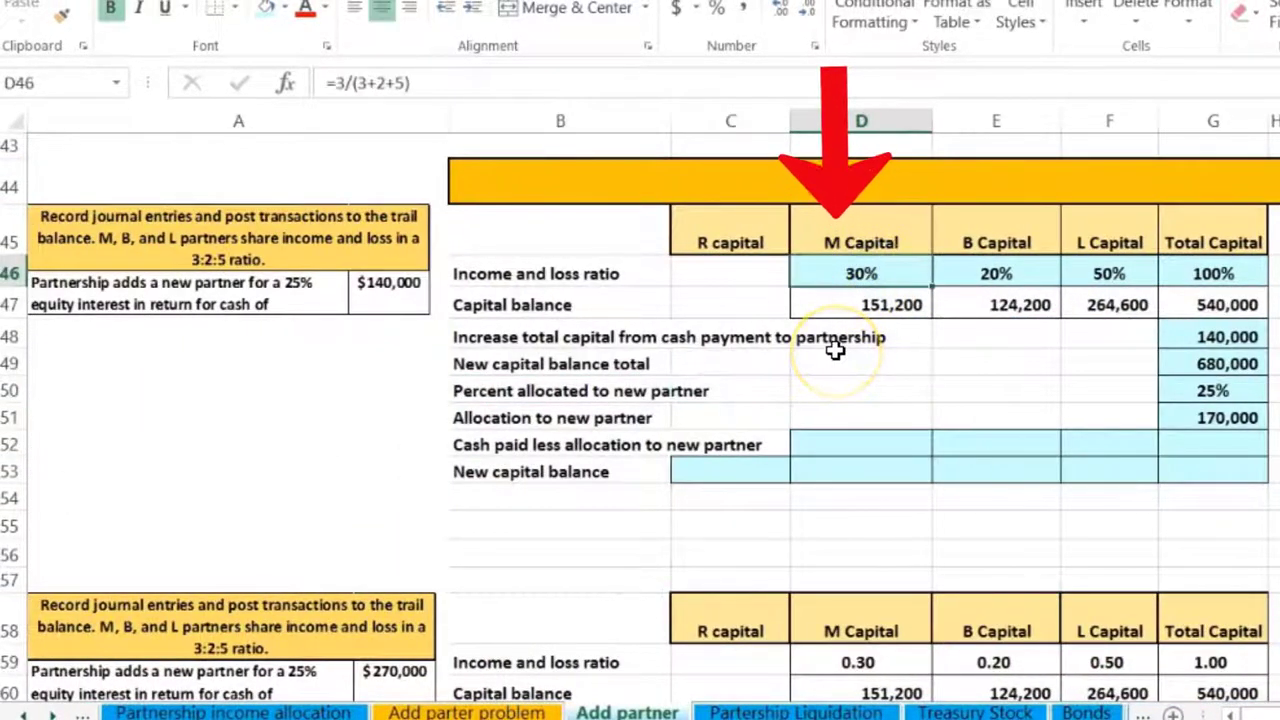
key(Right)
key(Right)
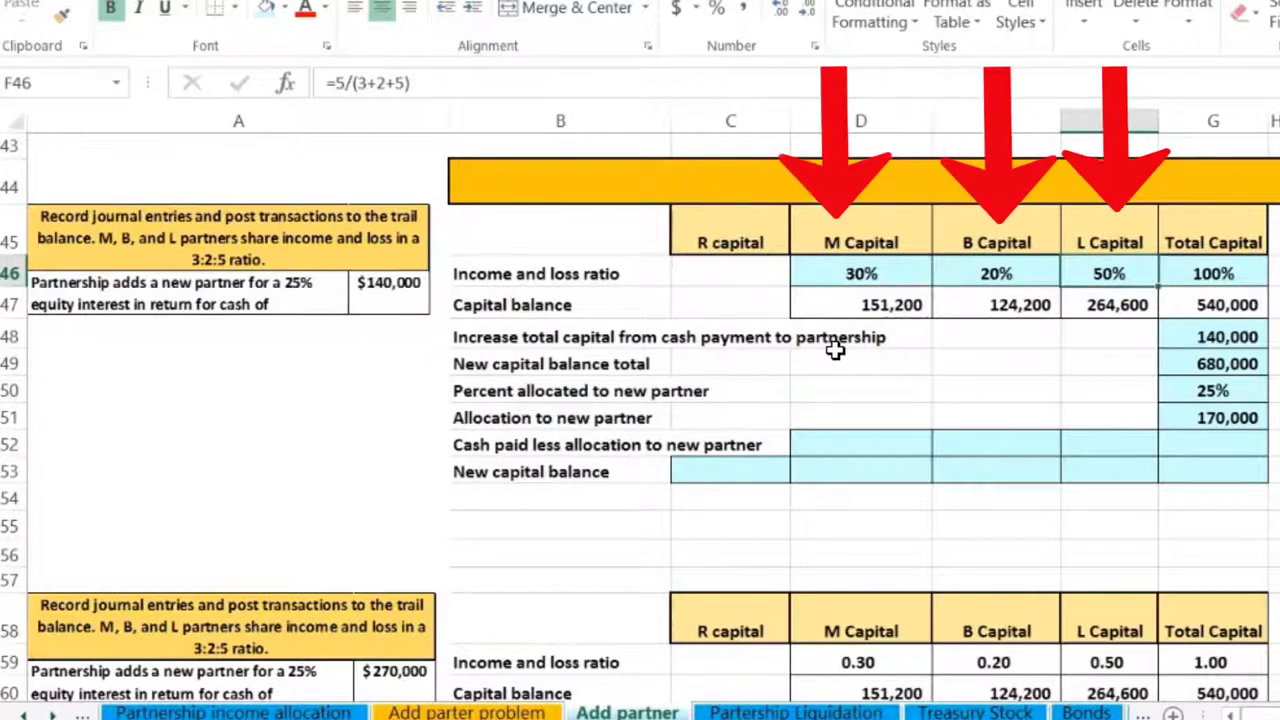
Step: Calculate the cash paid less allocation to new partner in G52 with the formula =G51-G48
click(1199, 446)
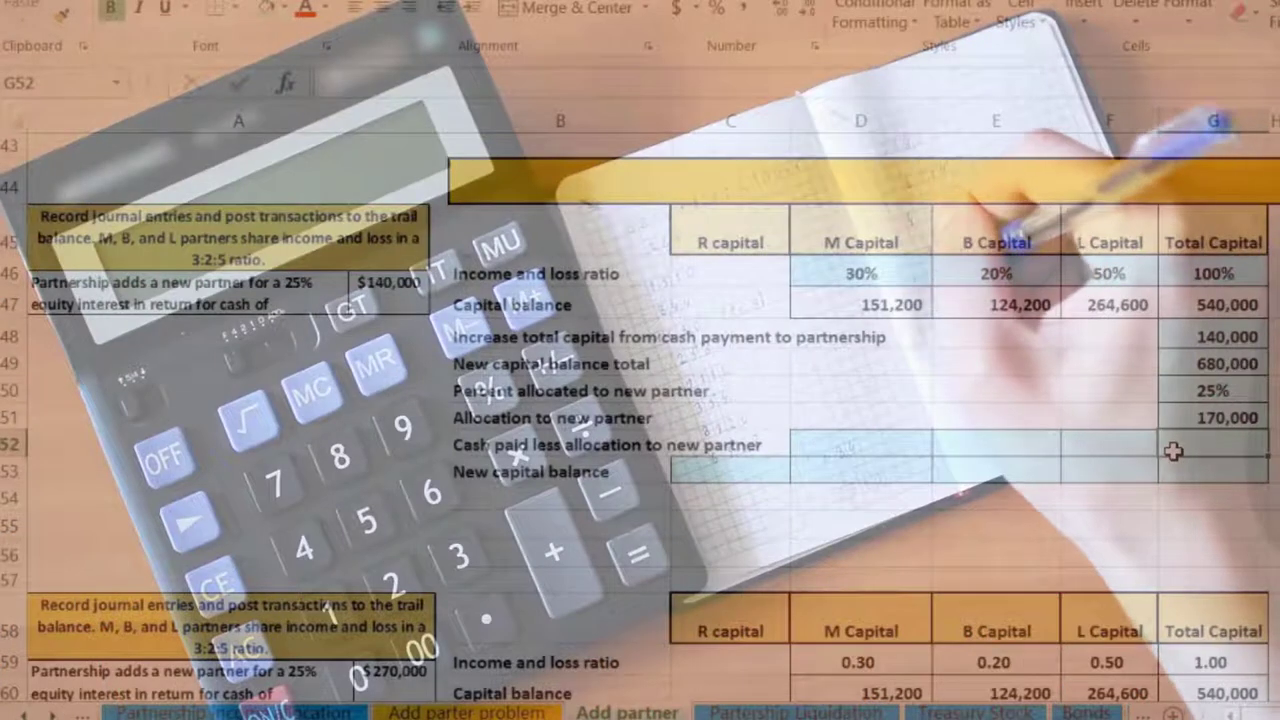
click(1134, 446)
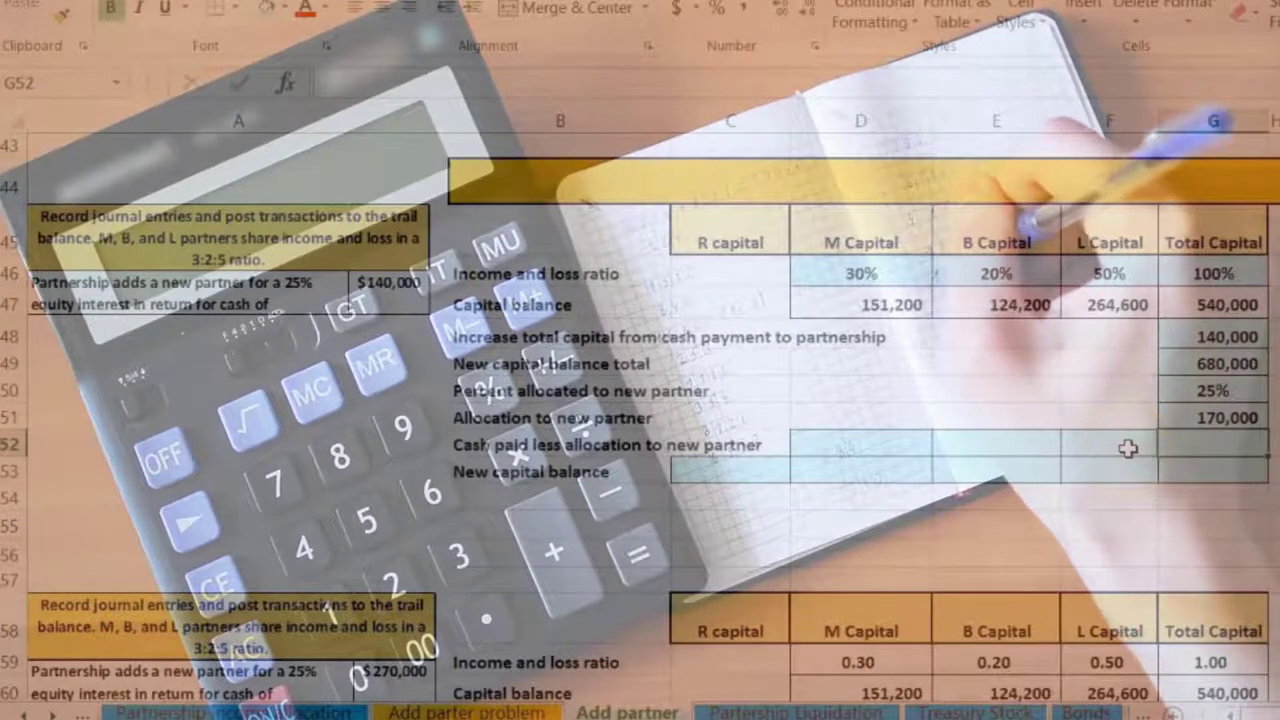
text(=)
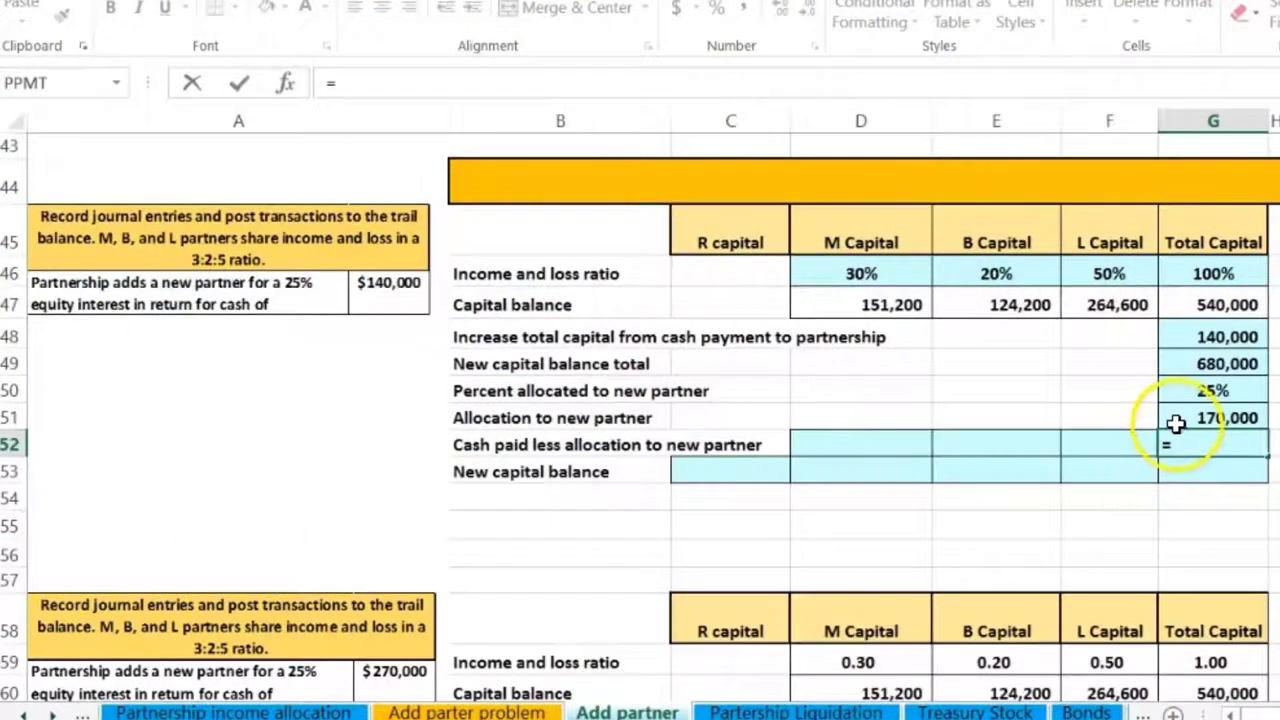
click(1176, 421)
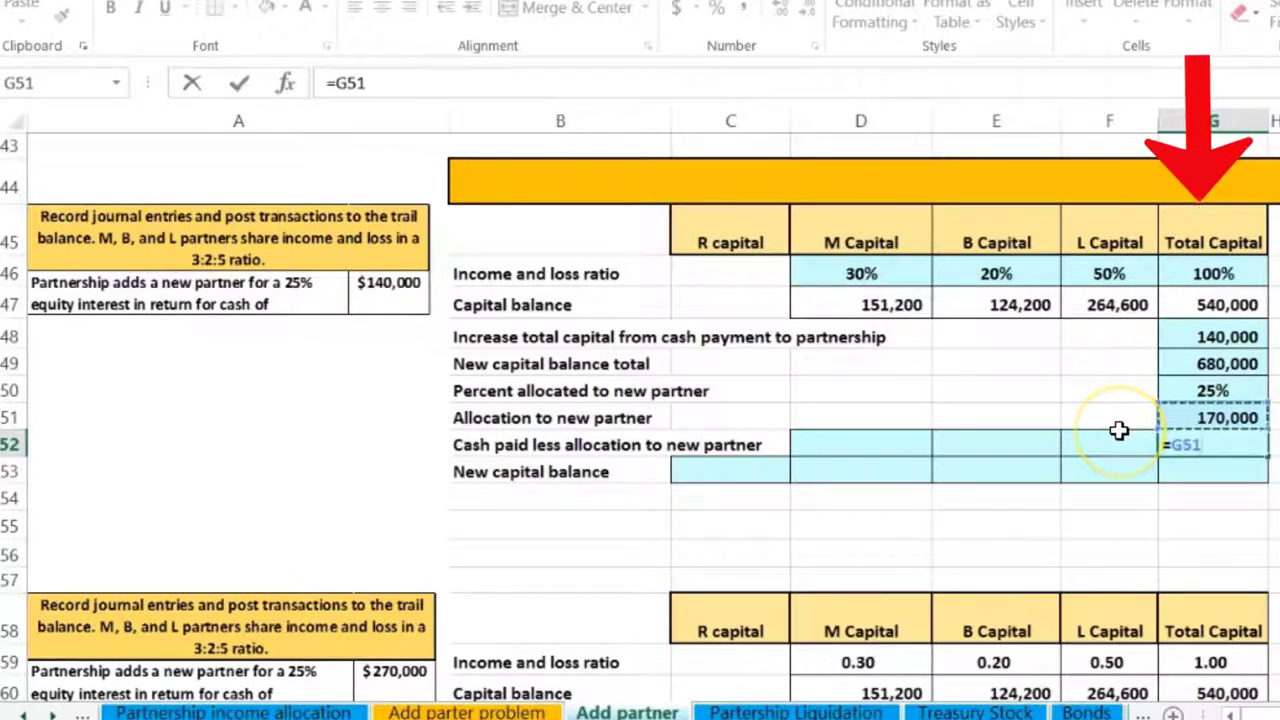
text(-)
click(1182, 330)
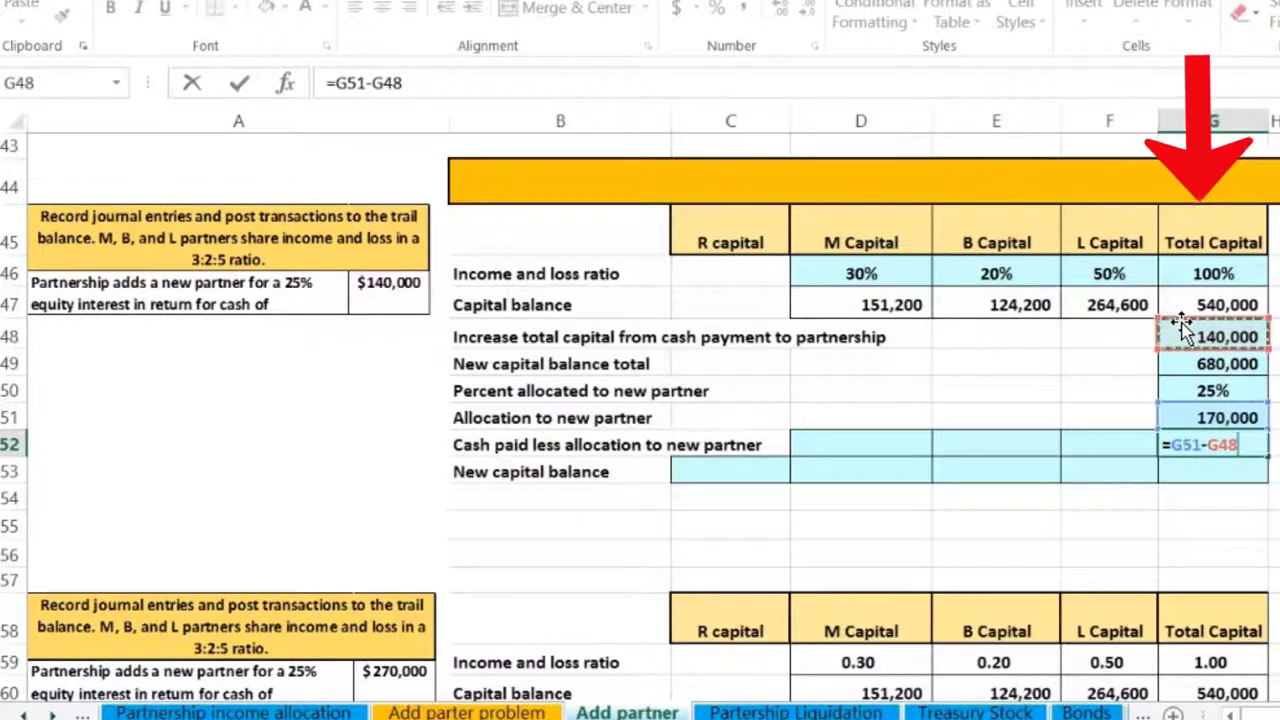
key(Return)
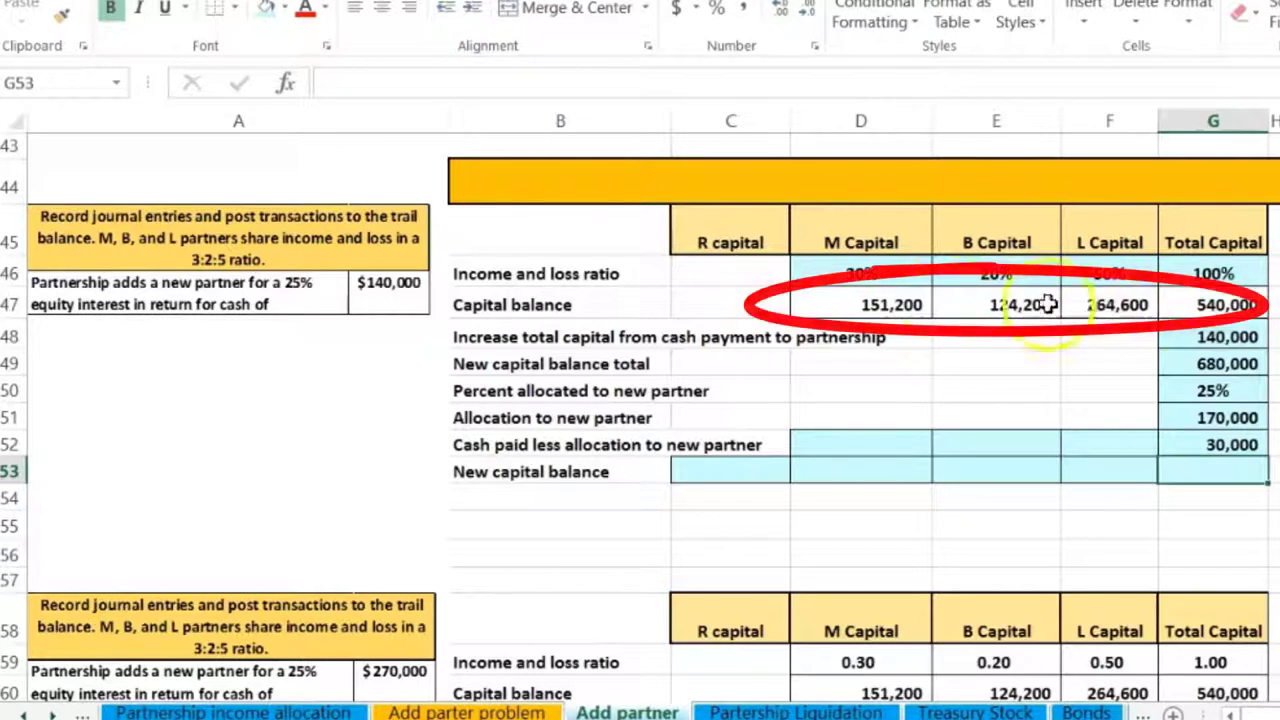
Step: Calculate M Capital's share of the cash paid less allocation difference in D52 with the formula =G52*D46
drag(894, 304, 1090, 305)
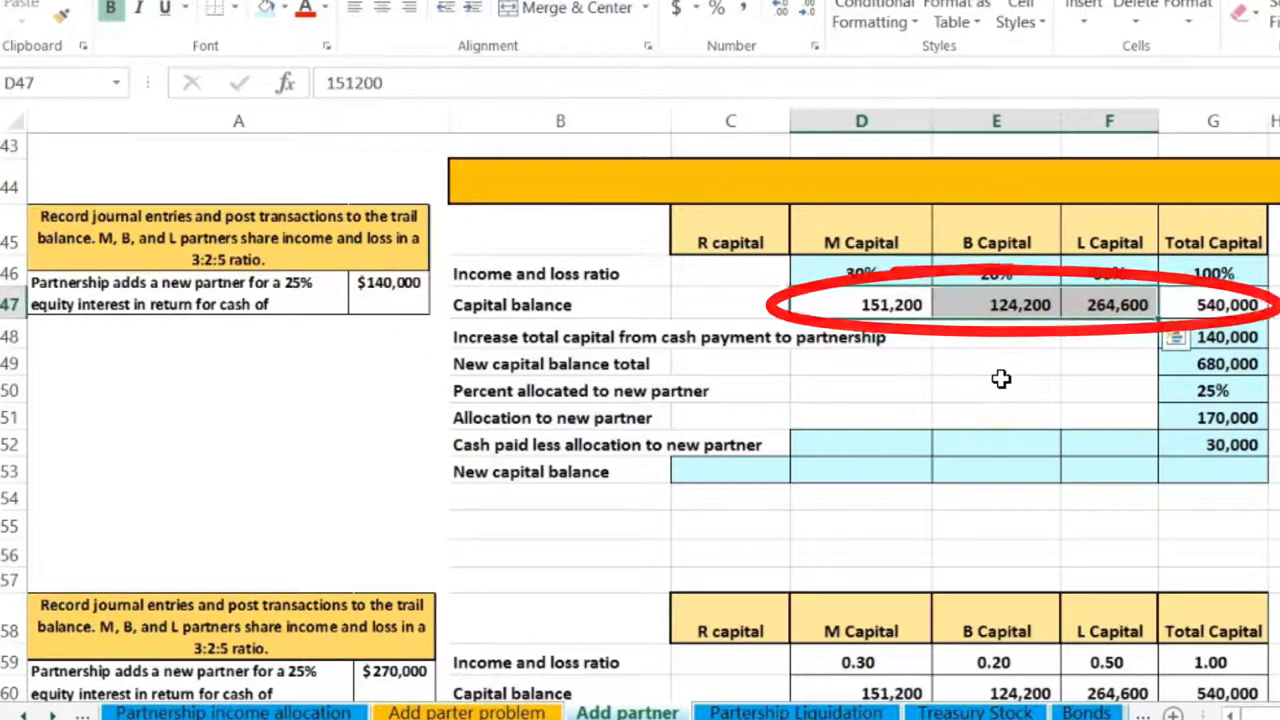
click(897, 445)
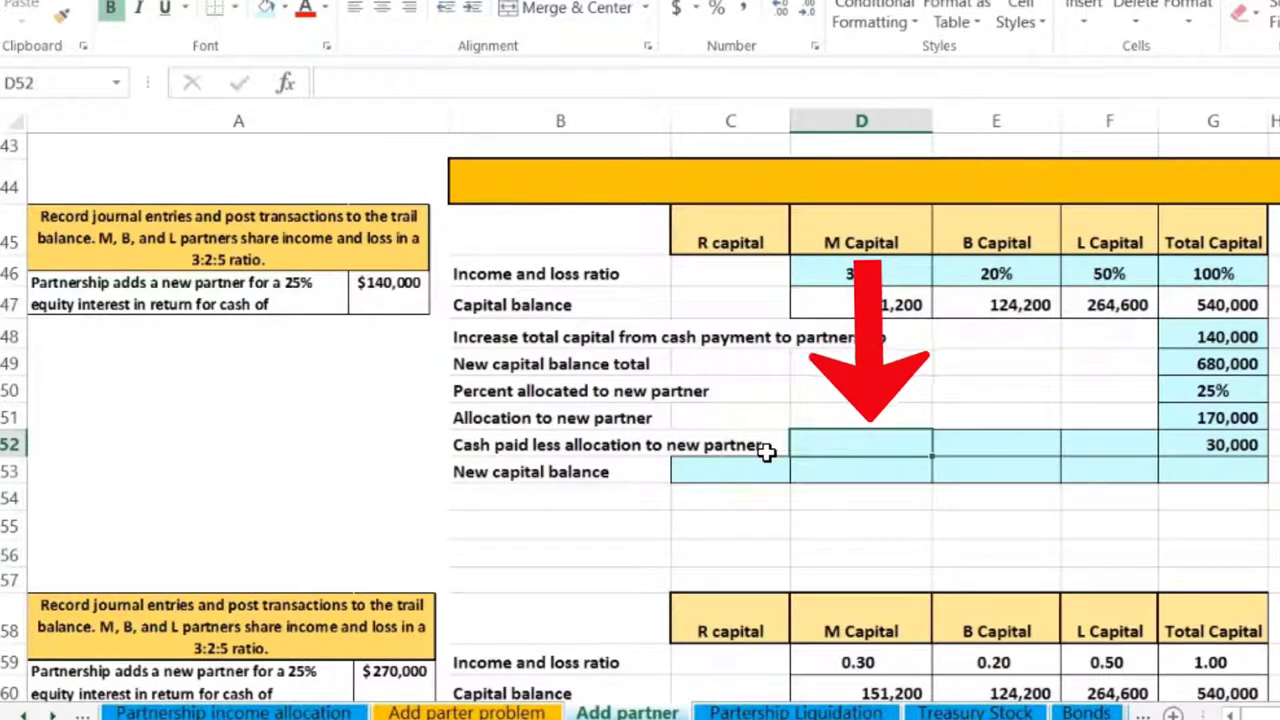
text(=)
click(1203, 448)
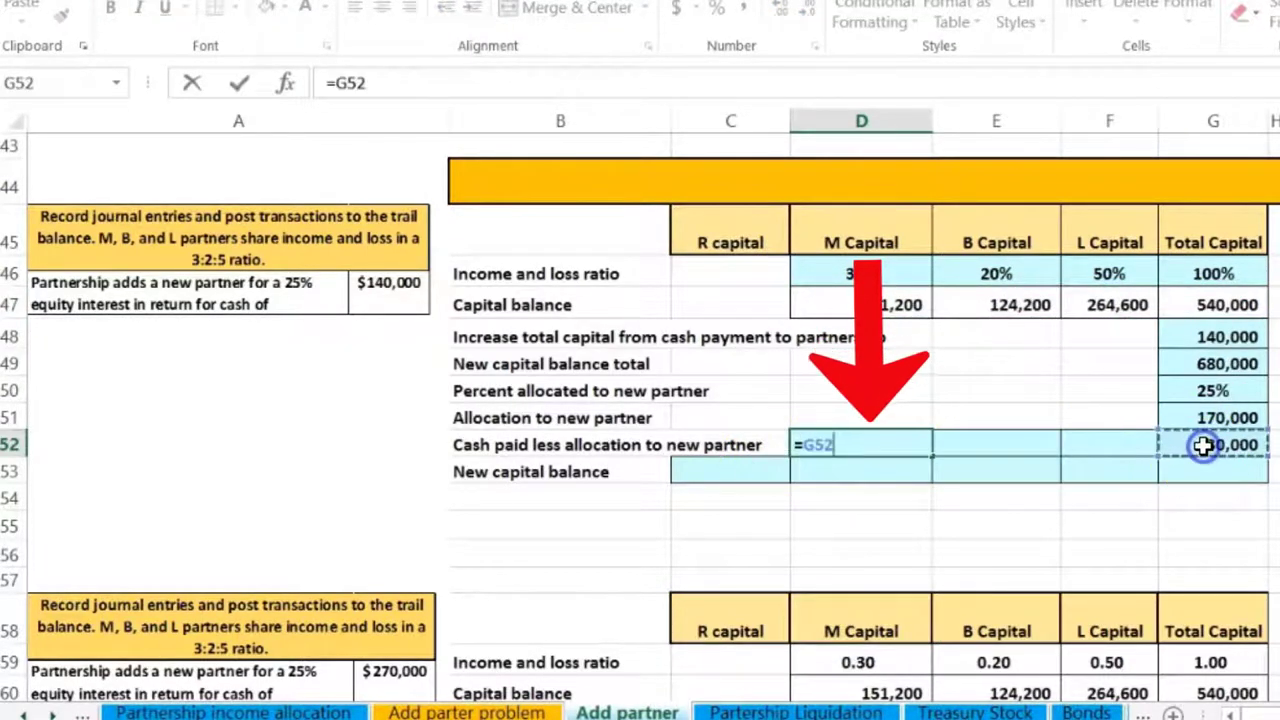
text(*)
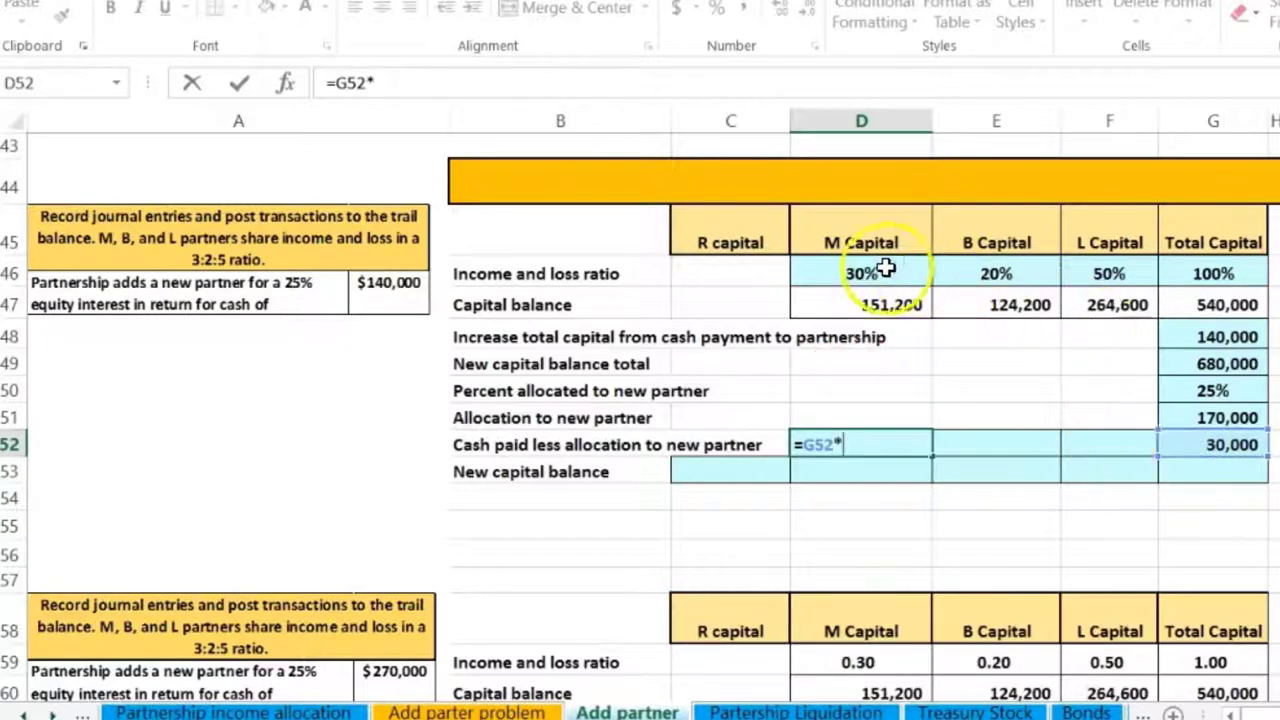
key(Tab)
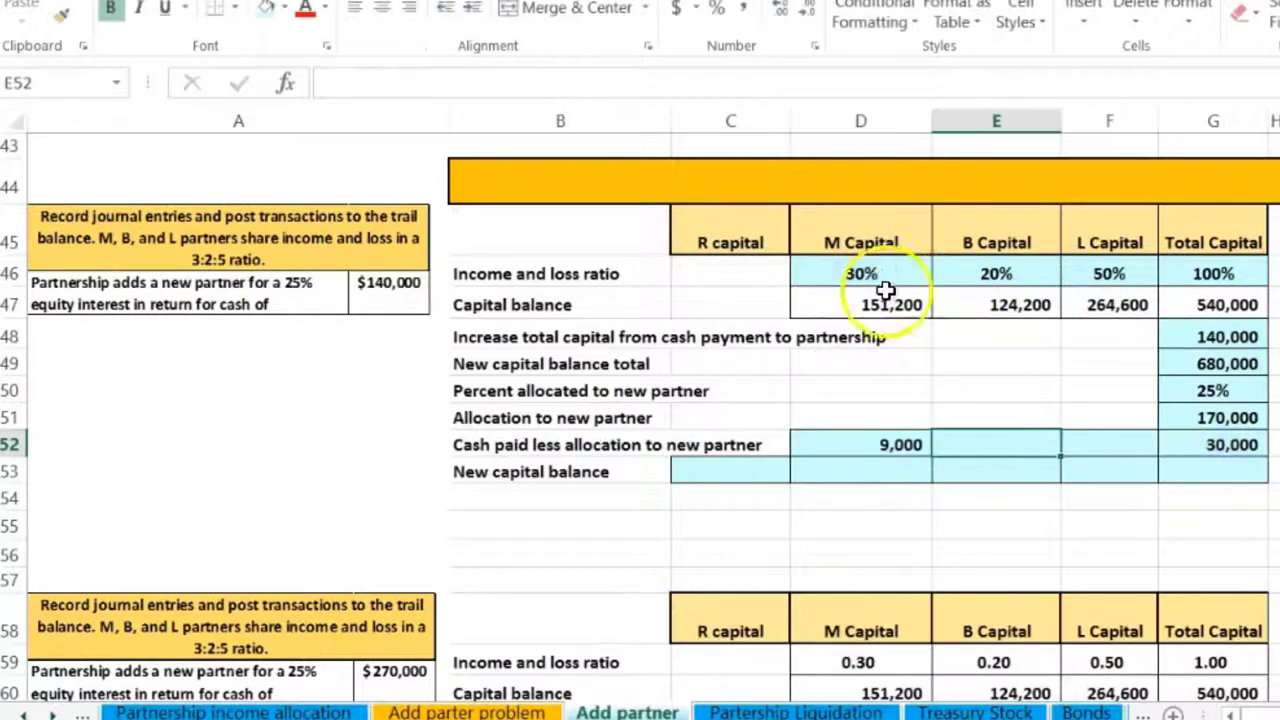
click(888, 452)
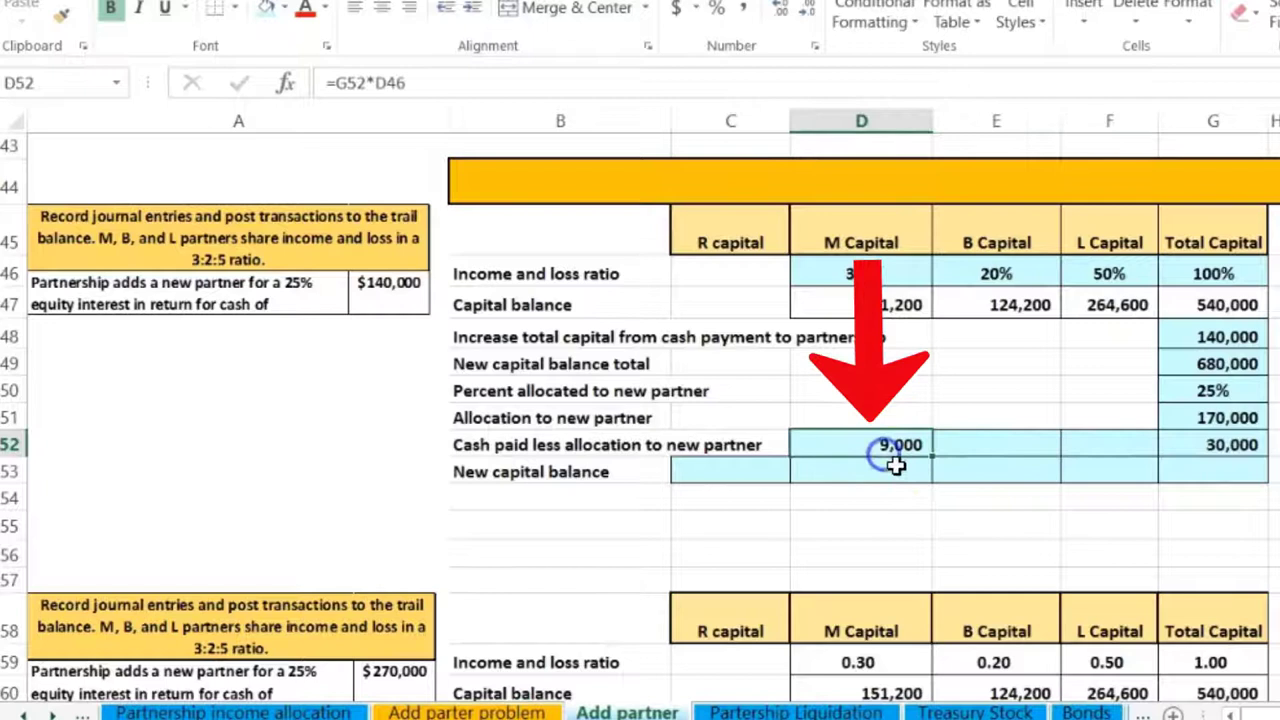
Step: Calculate B Capital's share of the difference in E52 with the formula =G52*E46
click(975, 445)
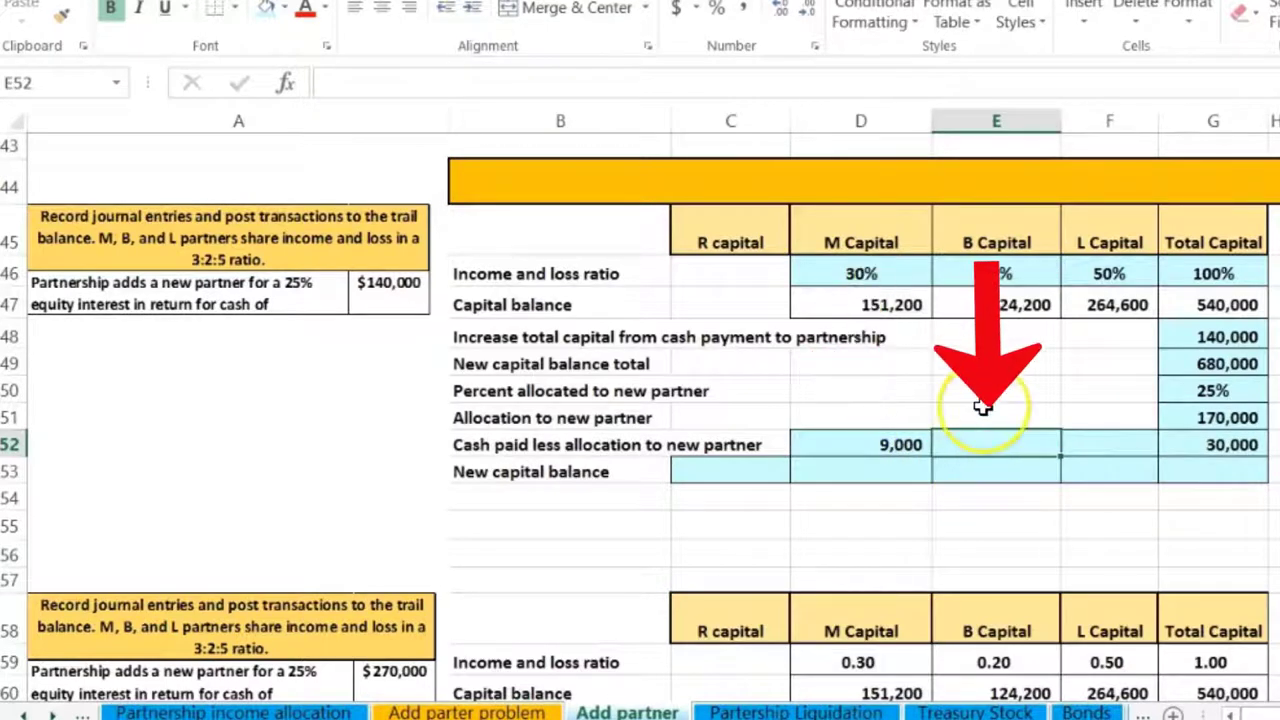
text(=)
click(1183, 440)
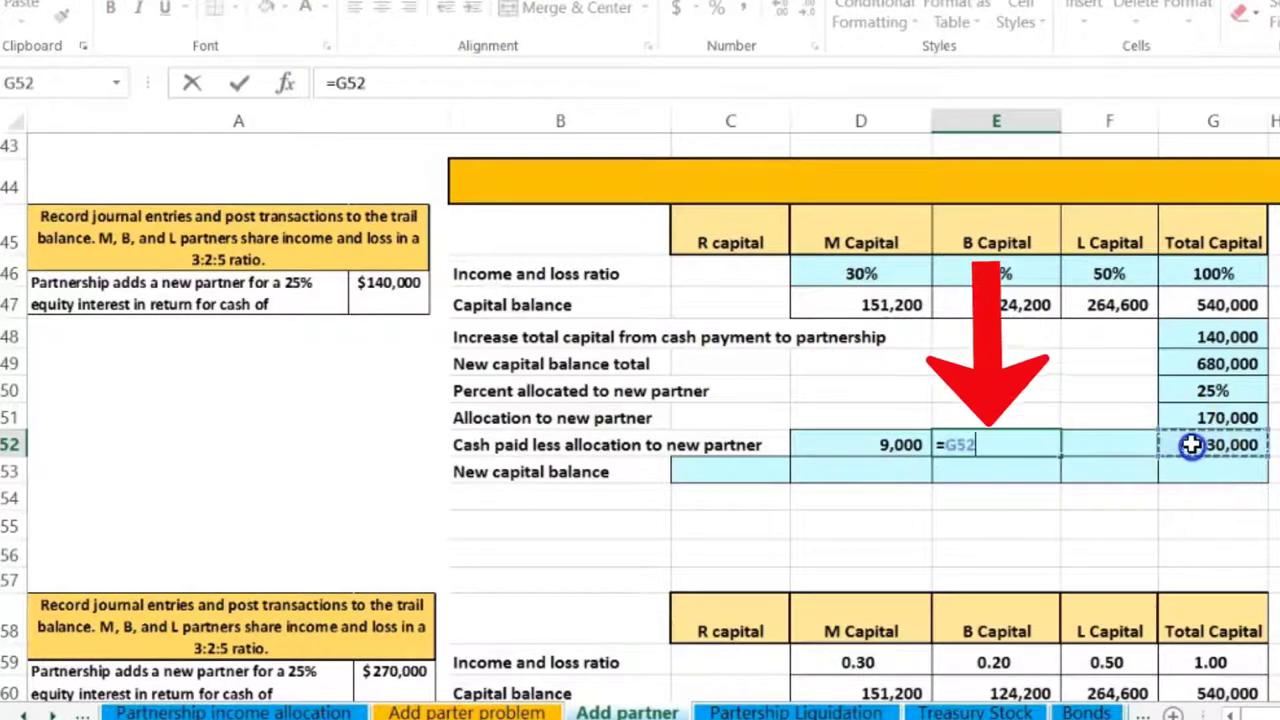
text(*)
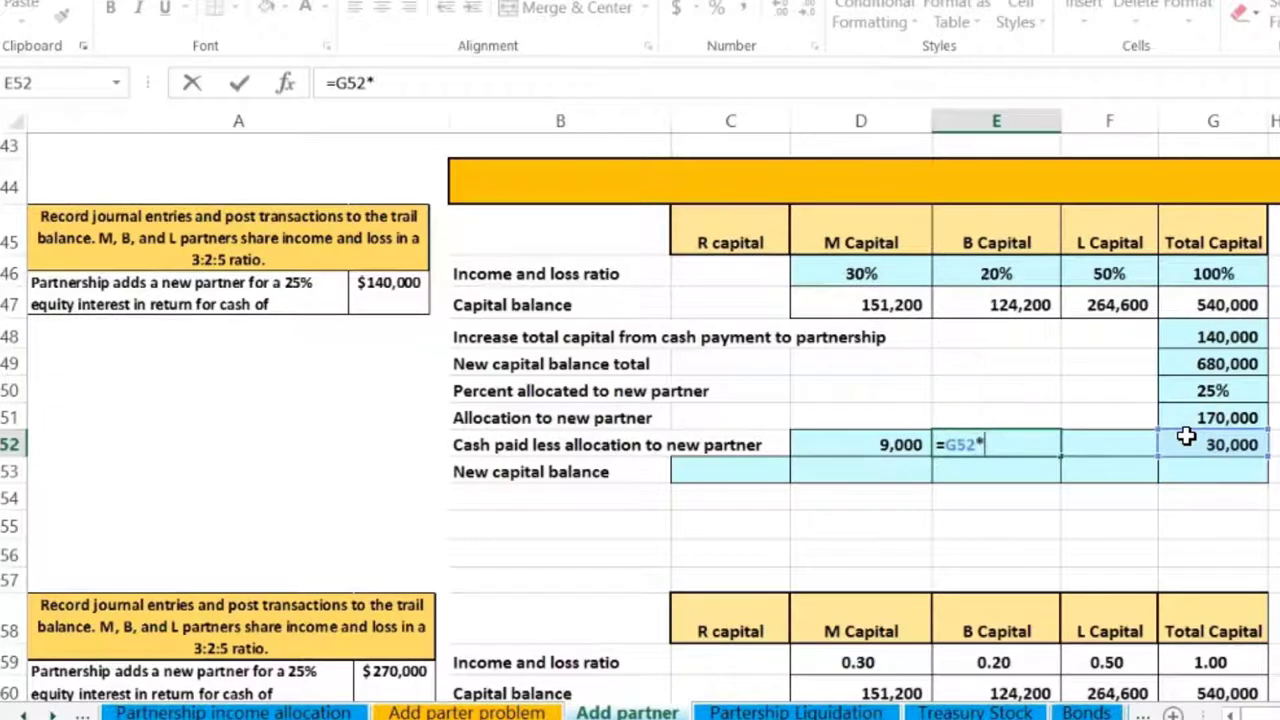
click(1000, 270)
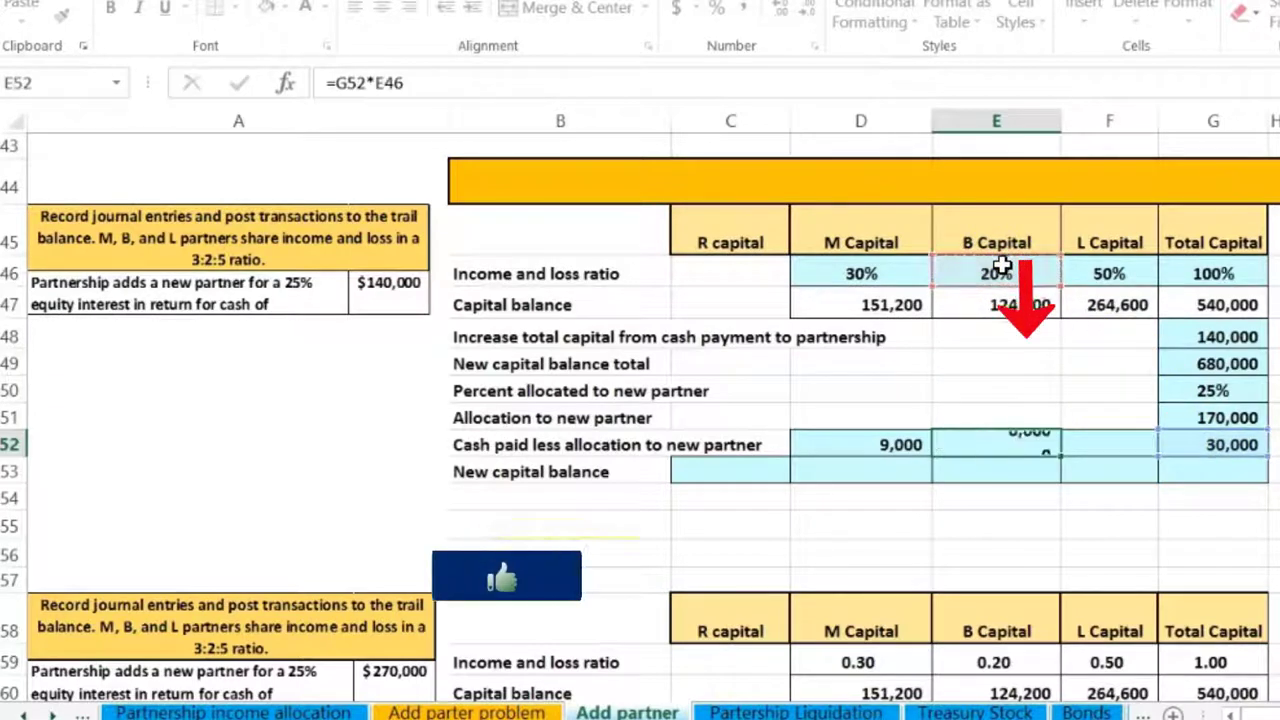
key(Tab)
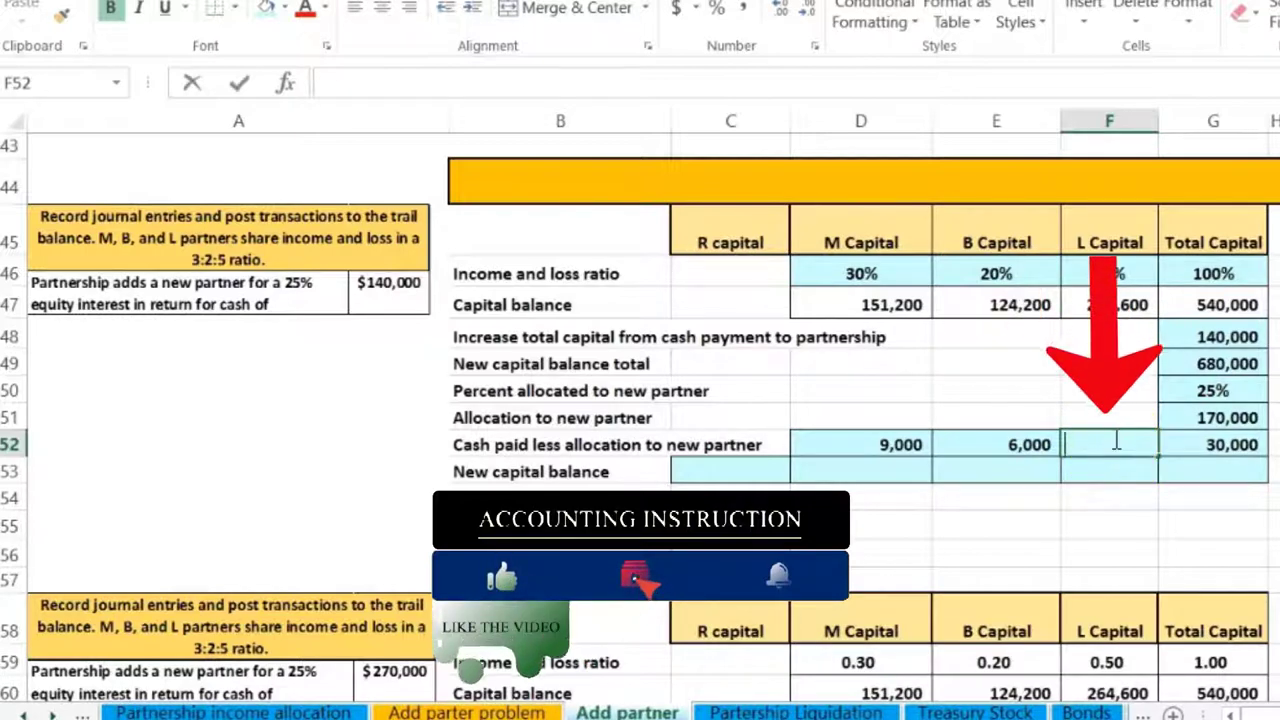
Step: Calculate L Capital's share of the difference in F52 as =G52*F46 and check the sum of D52:F52
text(=)
click(1186, 440)
text(*)
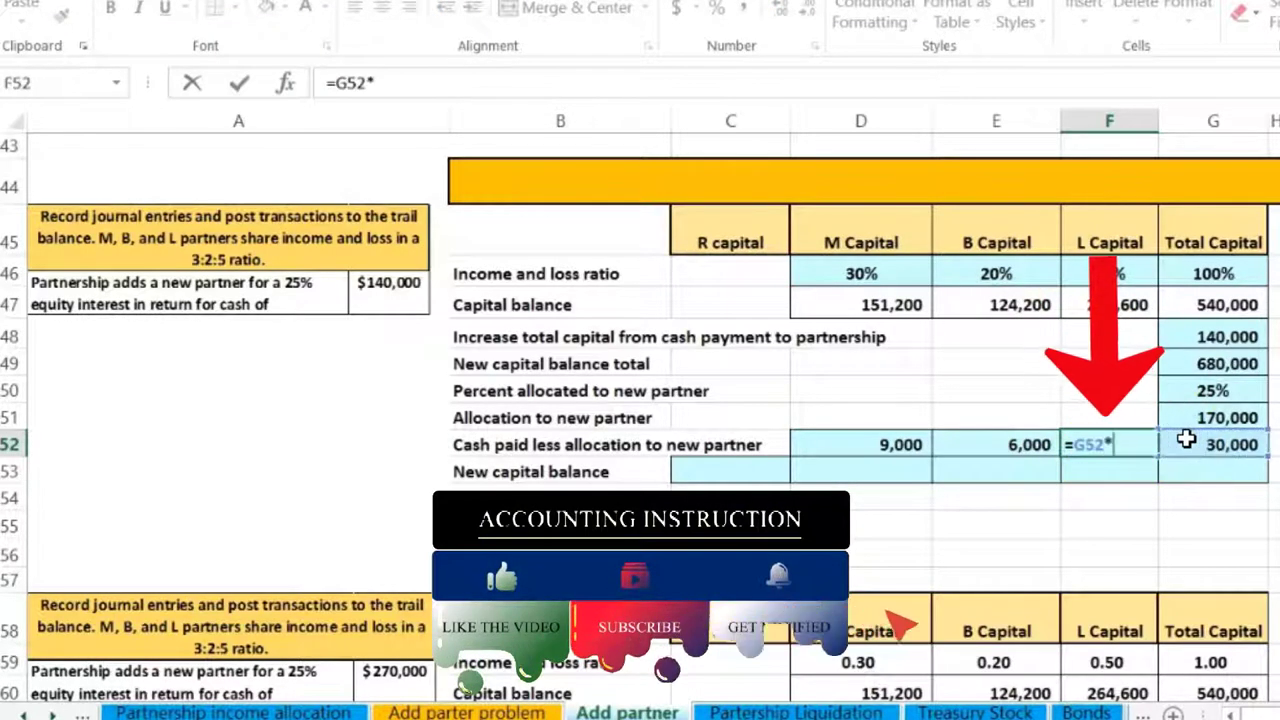
click(1110, 270)
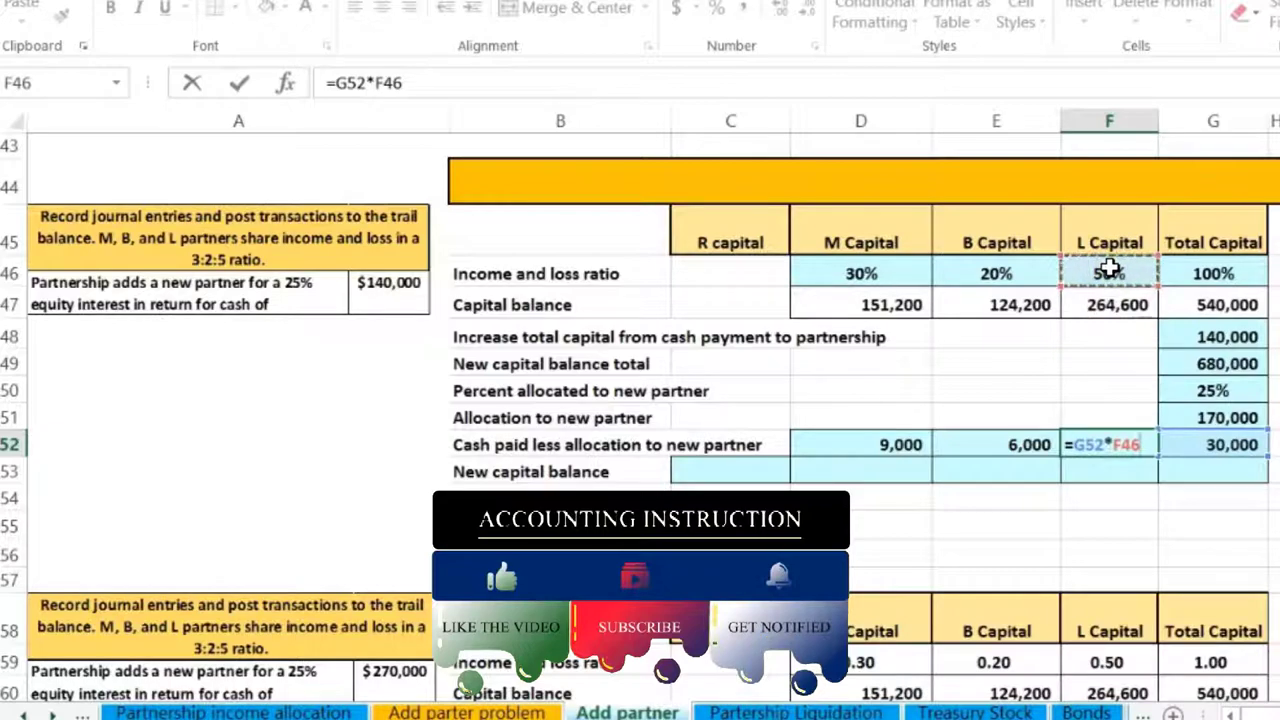
key(Return)
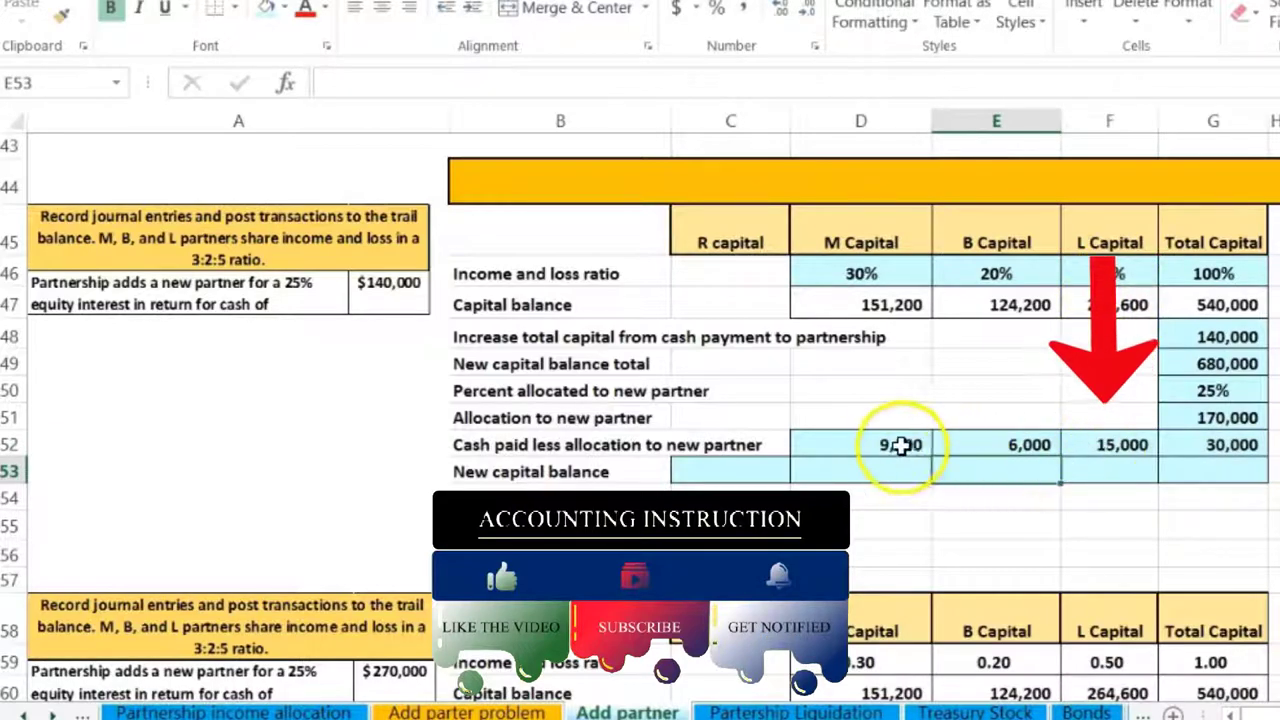
drag(901, 445, 1080, 443)
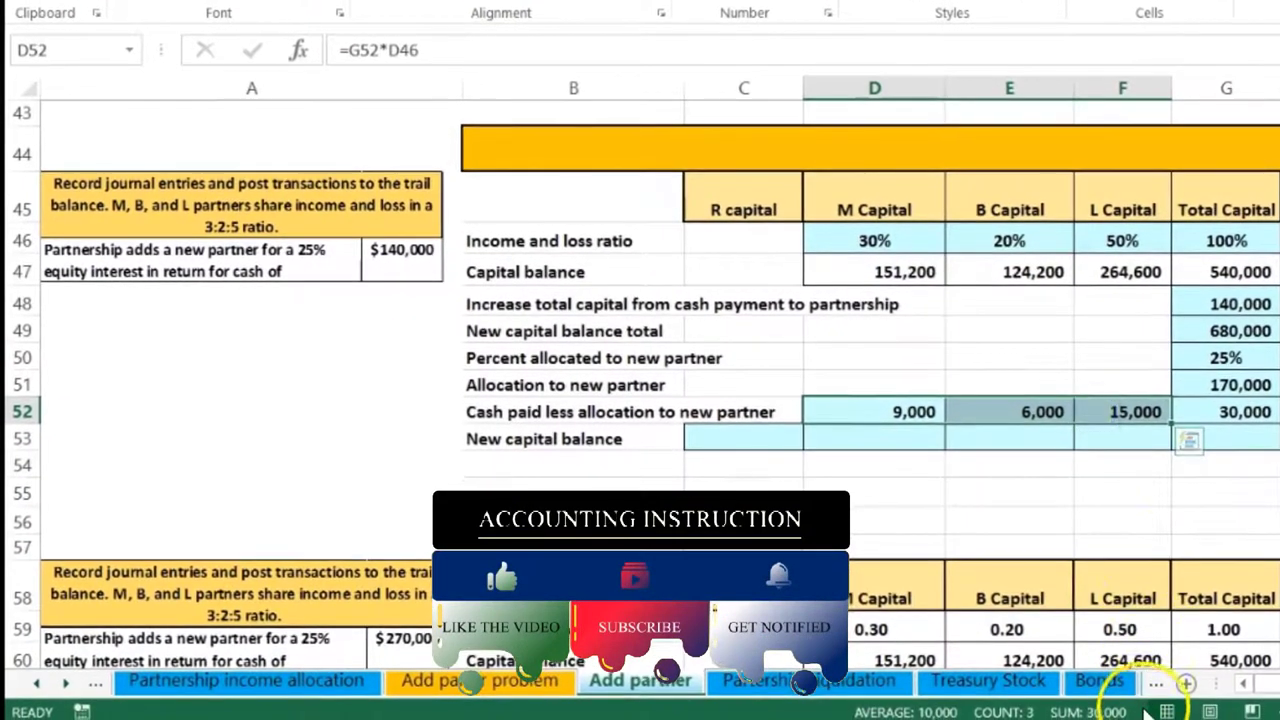
drag(910, 416, 1081, 405)
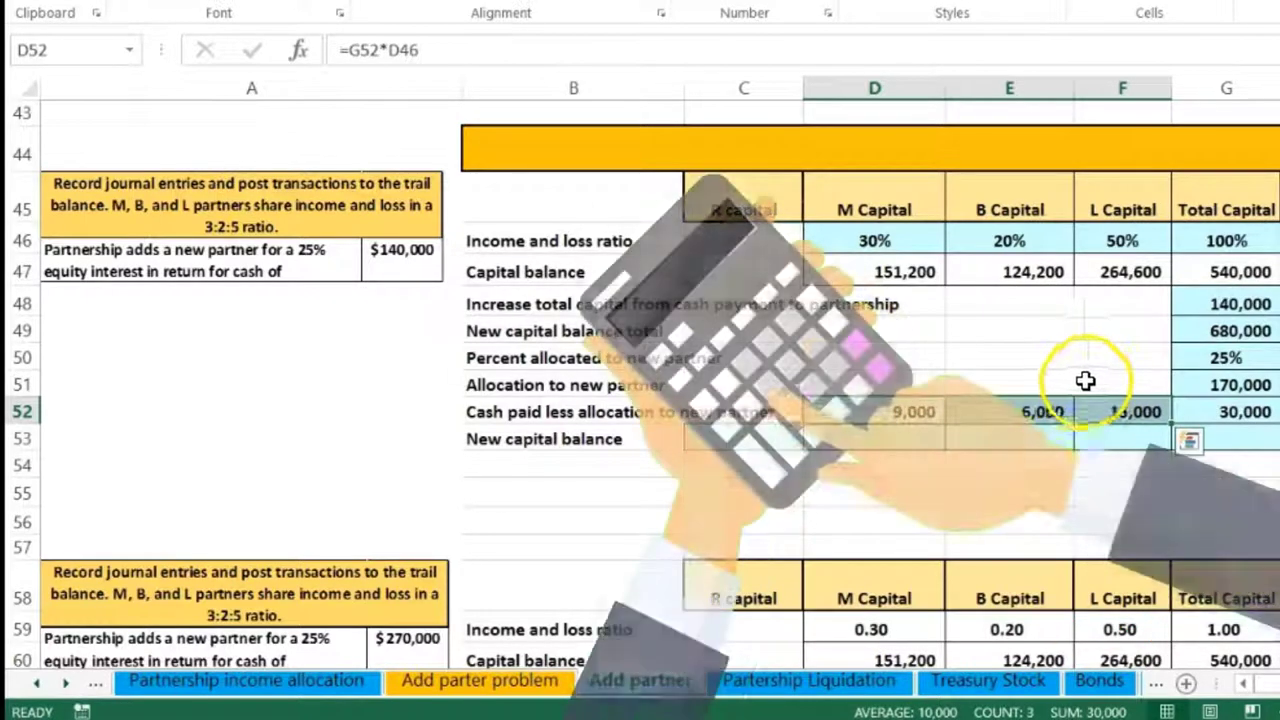
Step: Link R capital's new capital balance in C53 to the allocation to new partner with the formula =G51
click(743, 440)
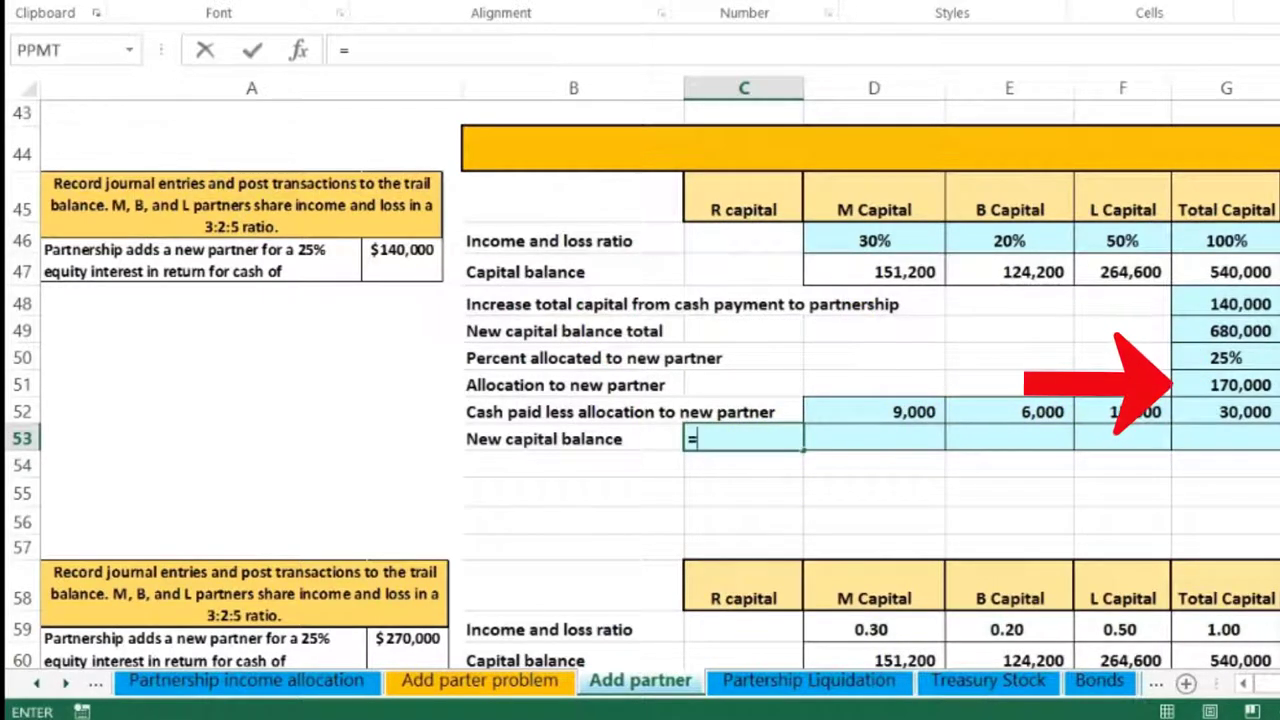
text(=)
click(1180, 383)
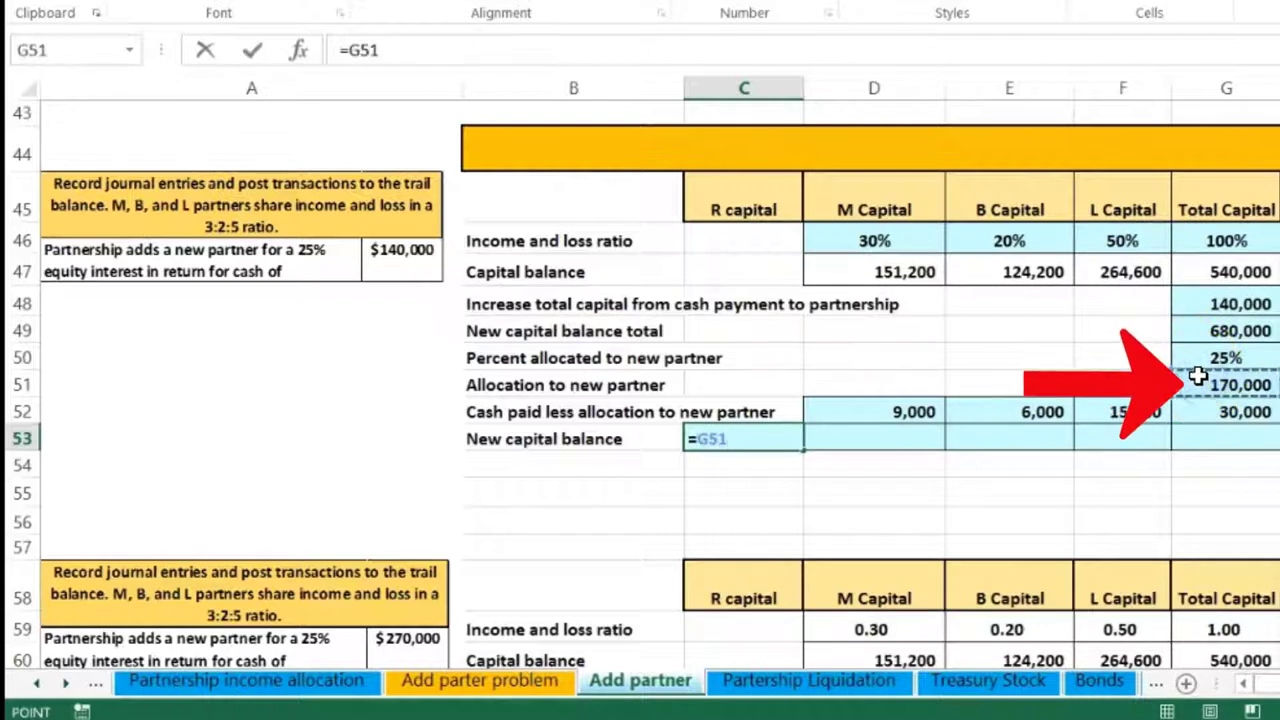
key(Return)
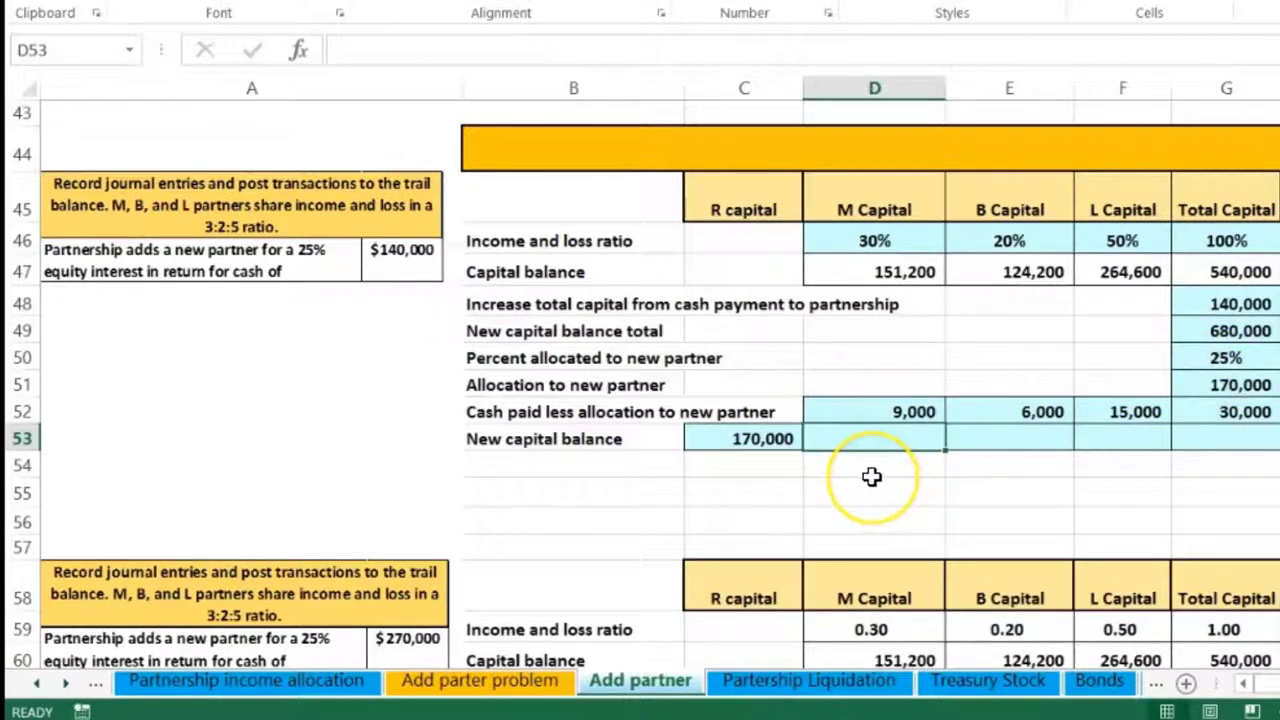
Step: Calculate M Capital's new capital balance in D53 with the formula =D47-D52
text(=)
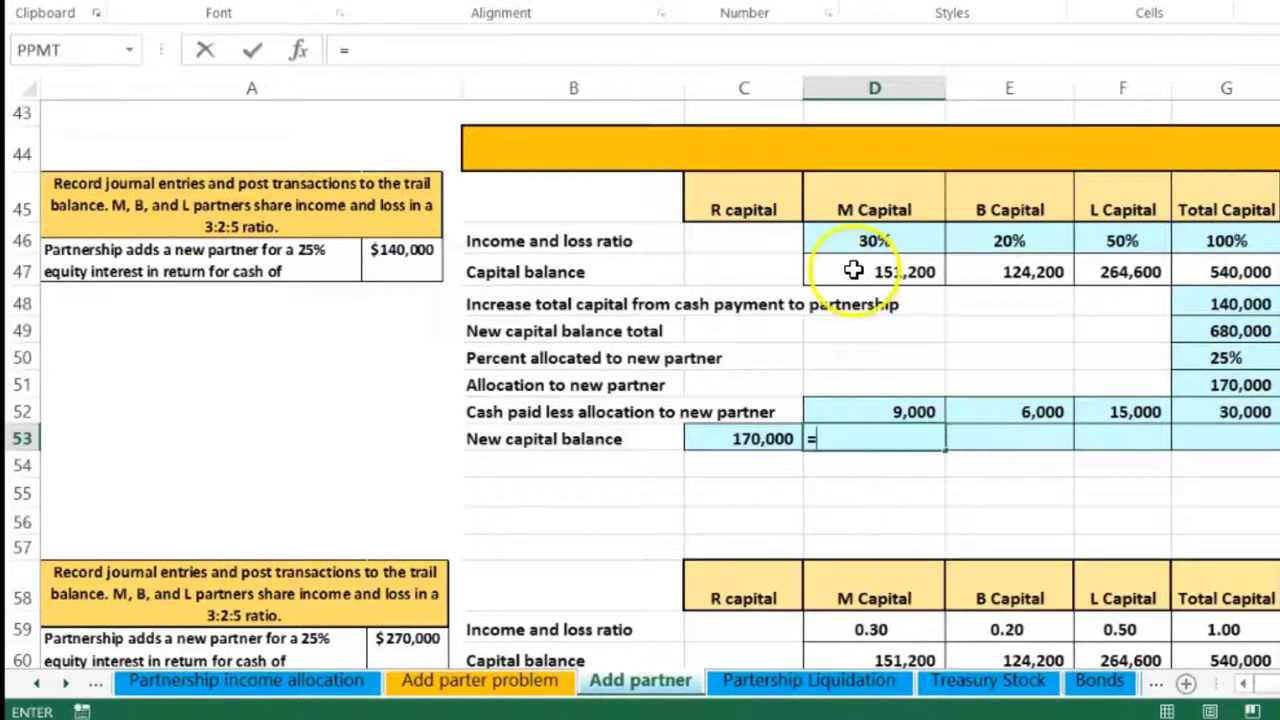
click(853, 270)
text(-)
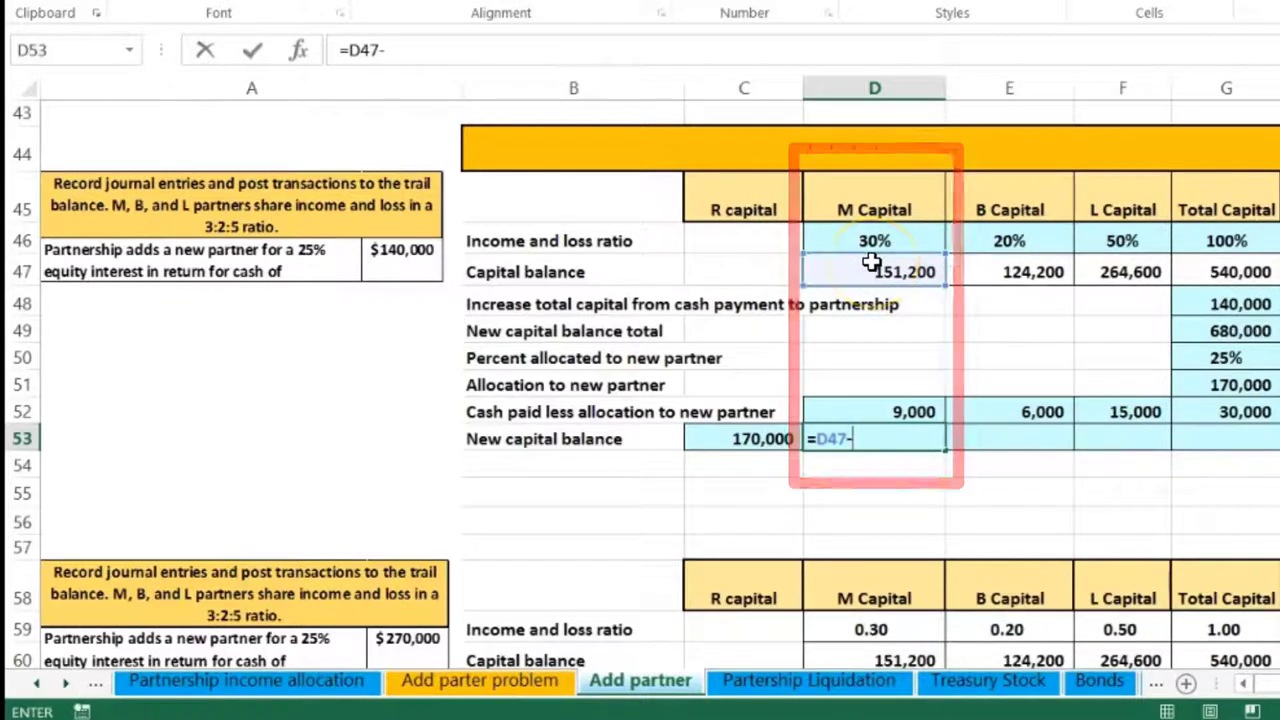
click(892, 410)
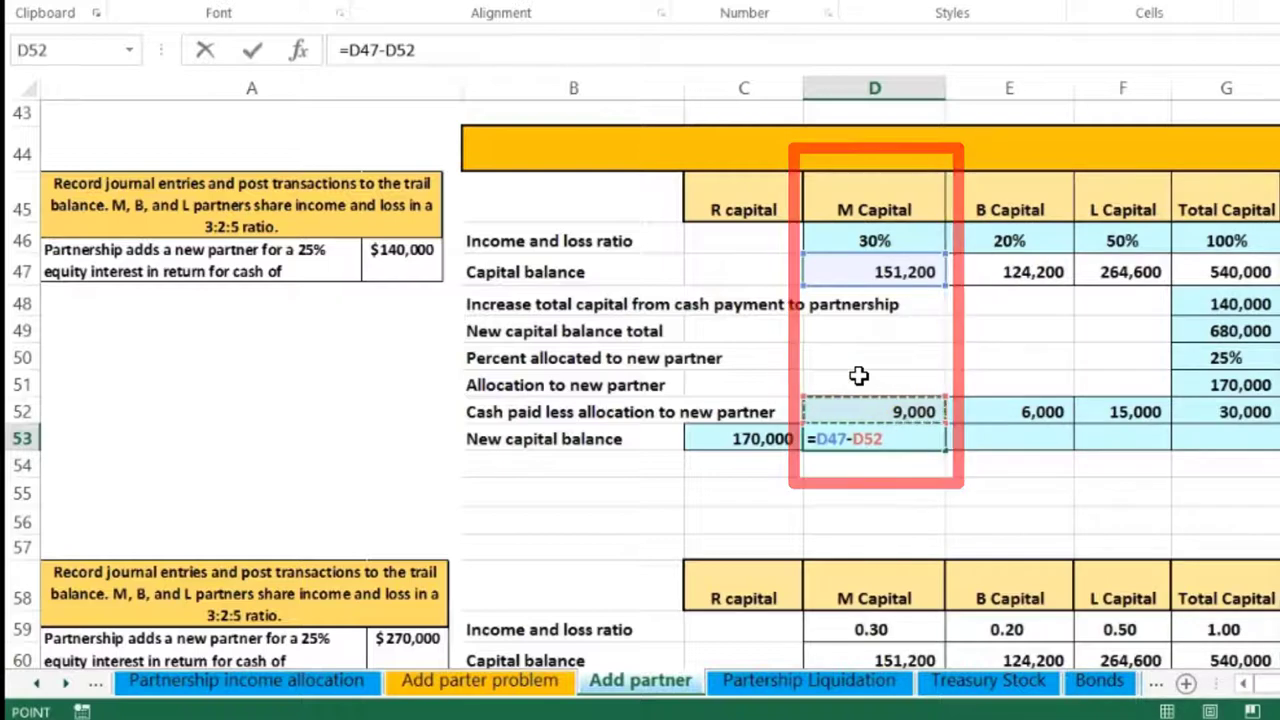
key(Tab)
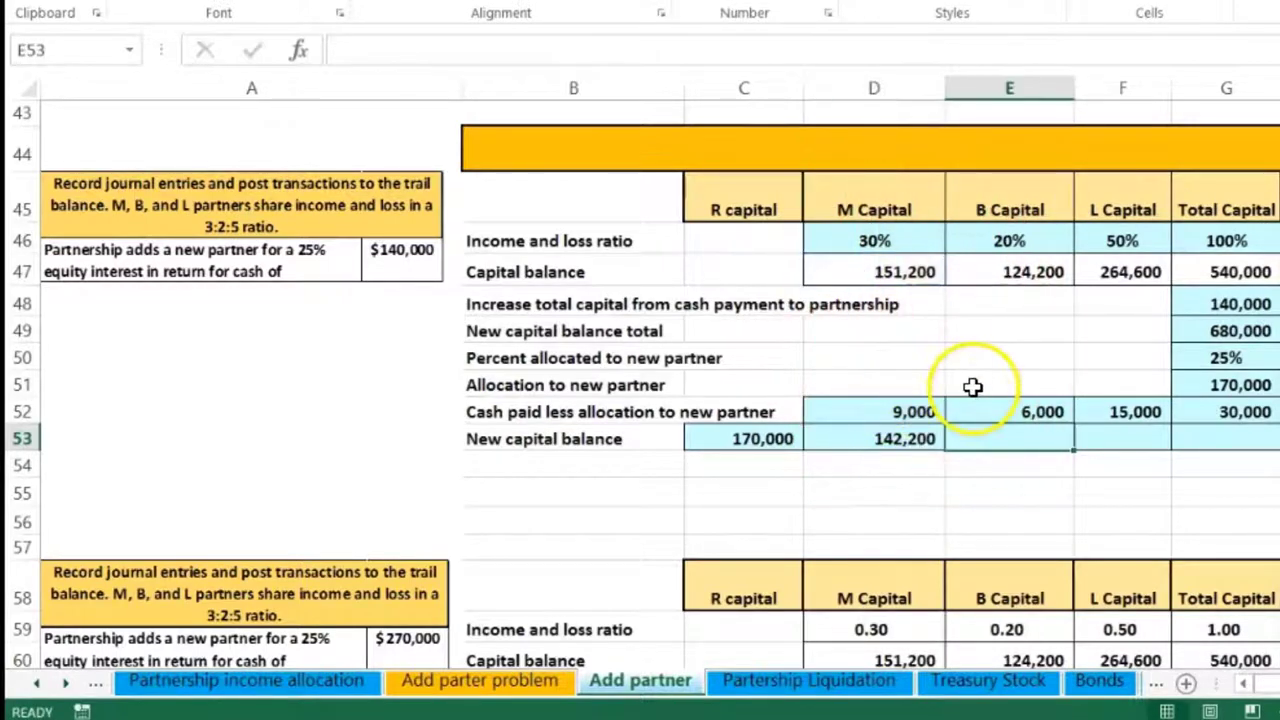
Step: Calculate B Capital's new capital balance in E53 with the formula =E47-E52
text(=)
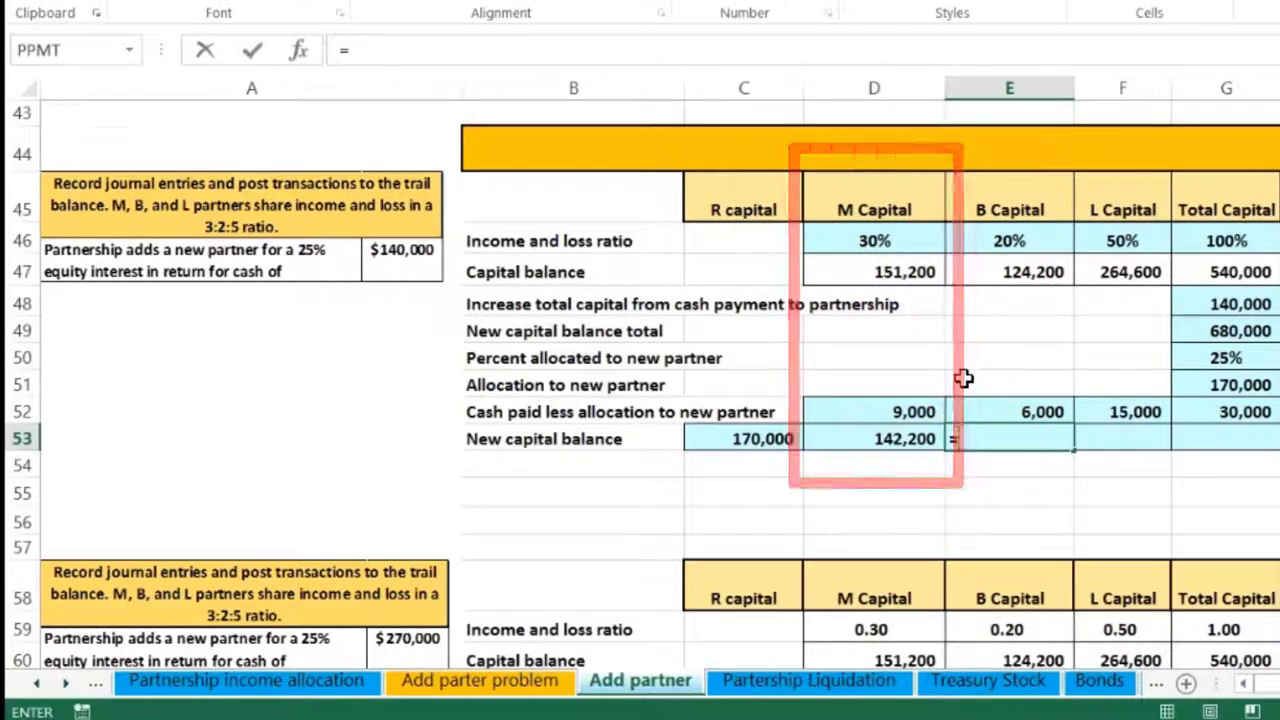
click(986, 271)
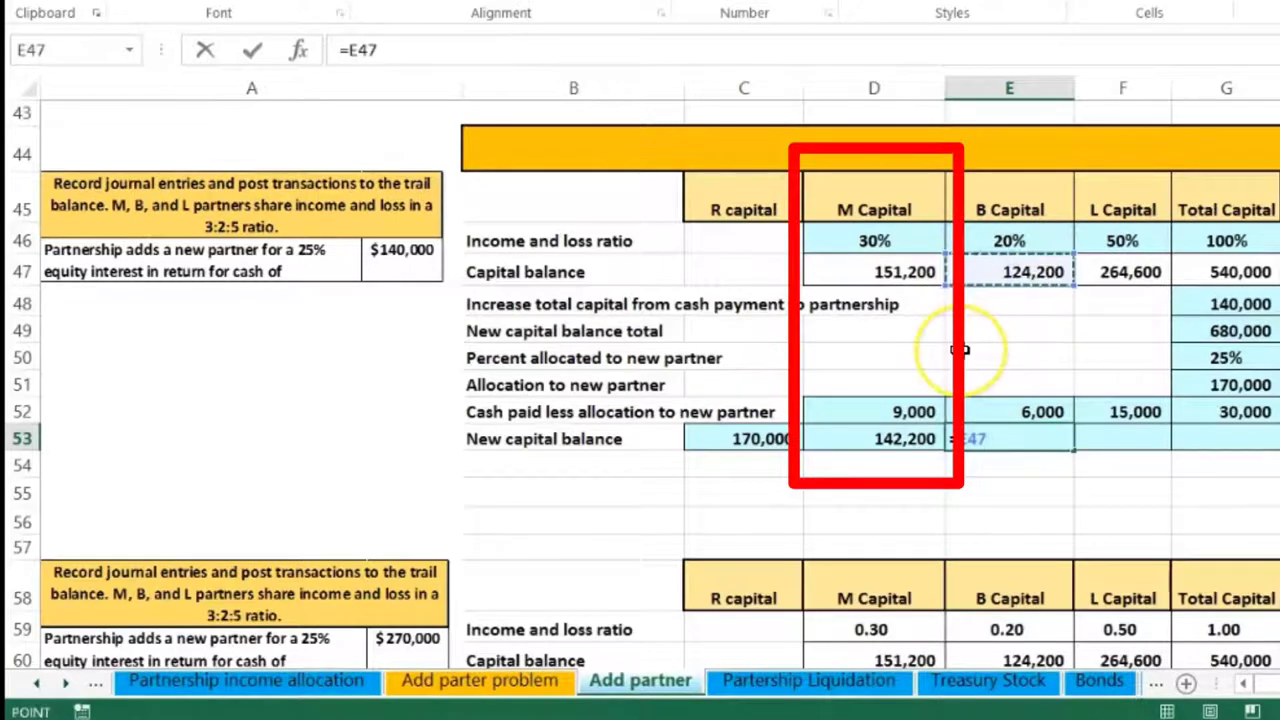
text(-)
click(983, 412)
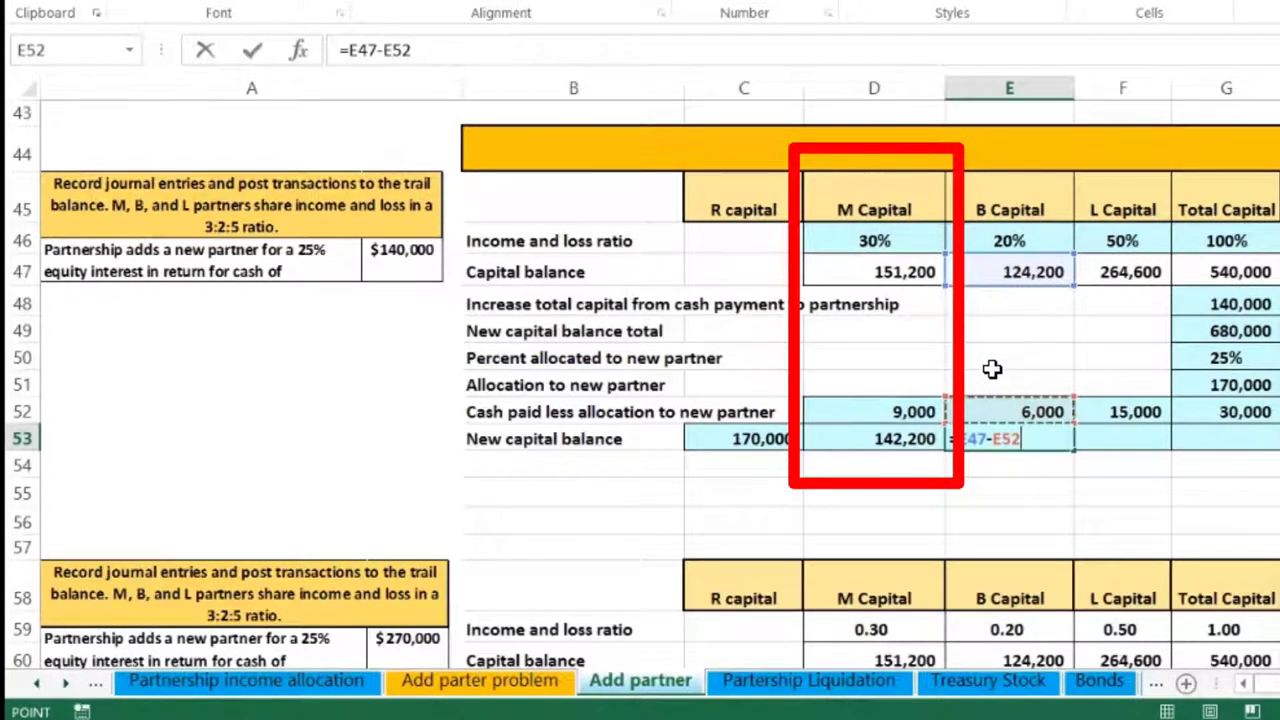
key(Tab)
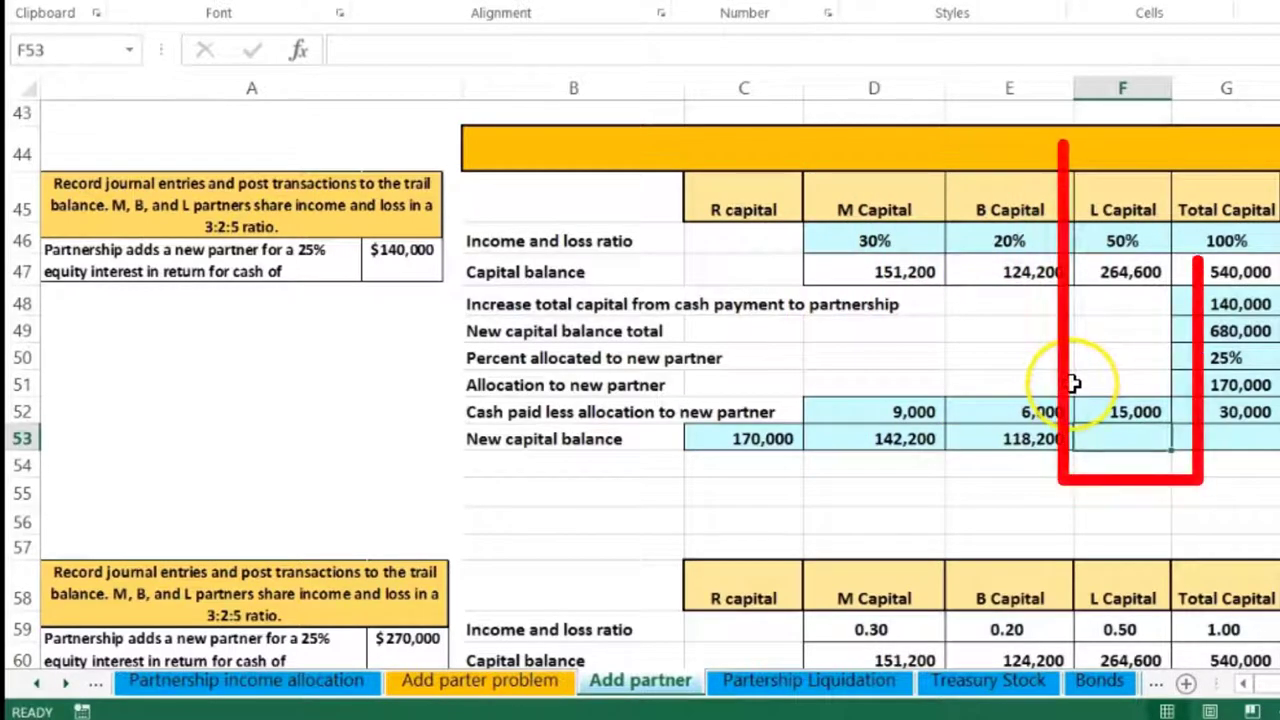
Step: Calculate L Capital's new capital balance in F53 with the formula =F47-F52
text(=)
click(1132, 275)
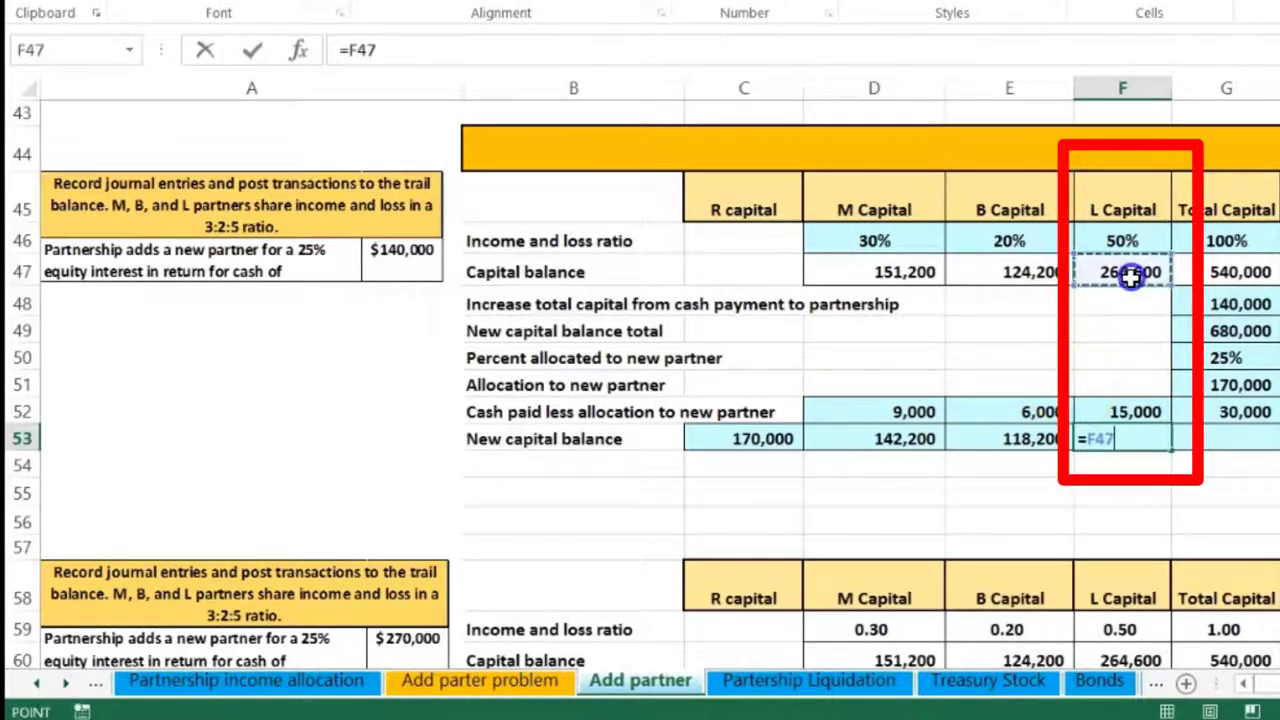
text(-)
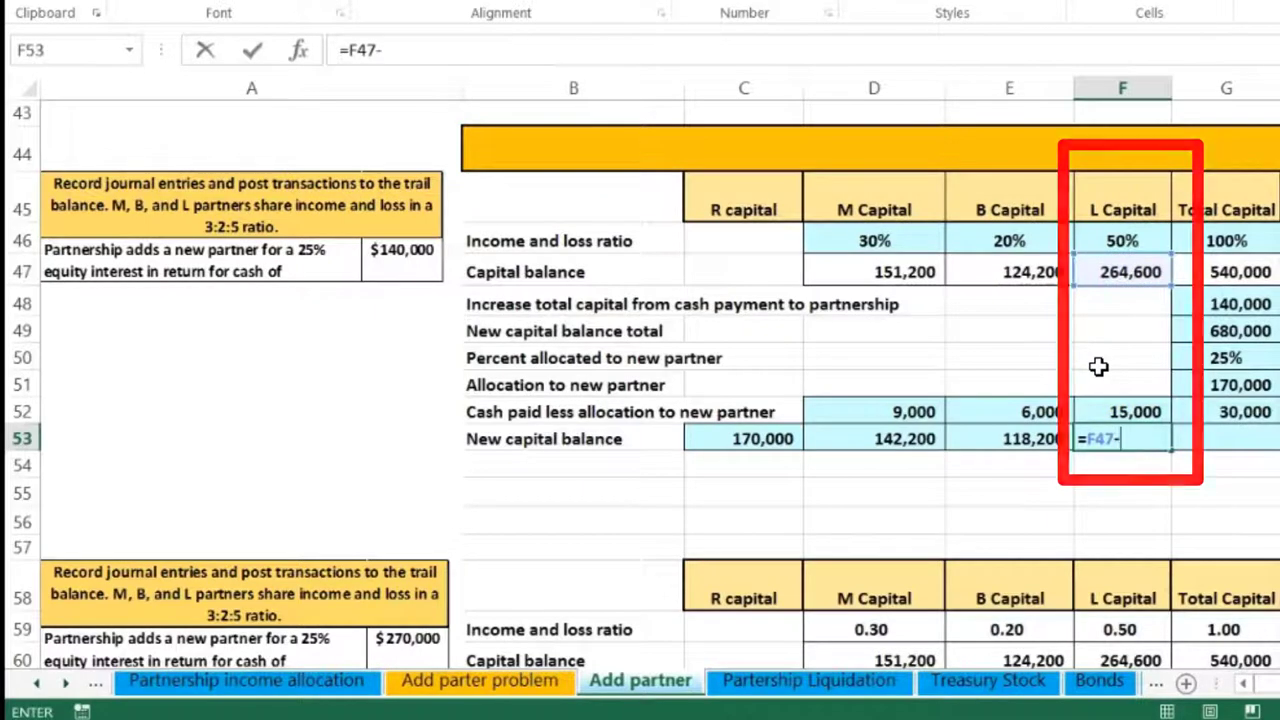
click(1110, 414)
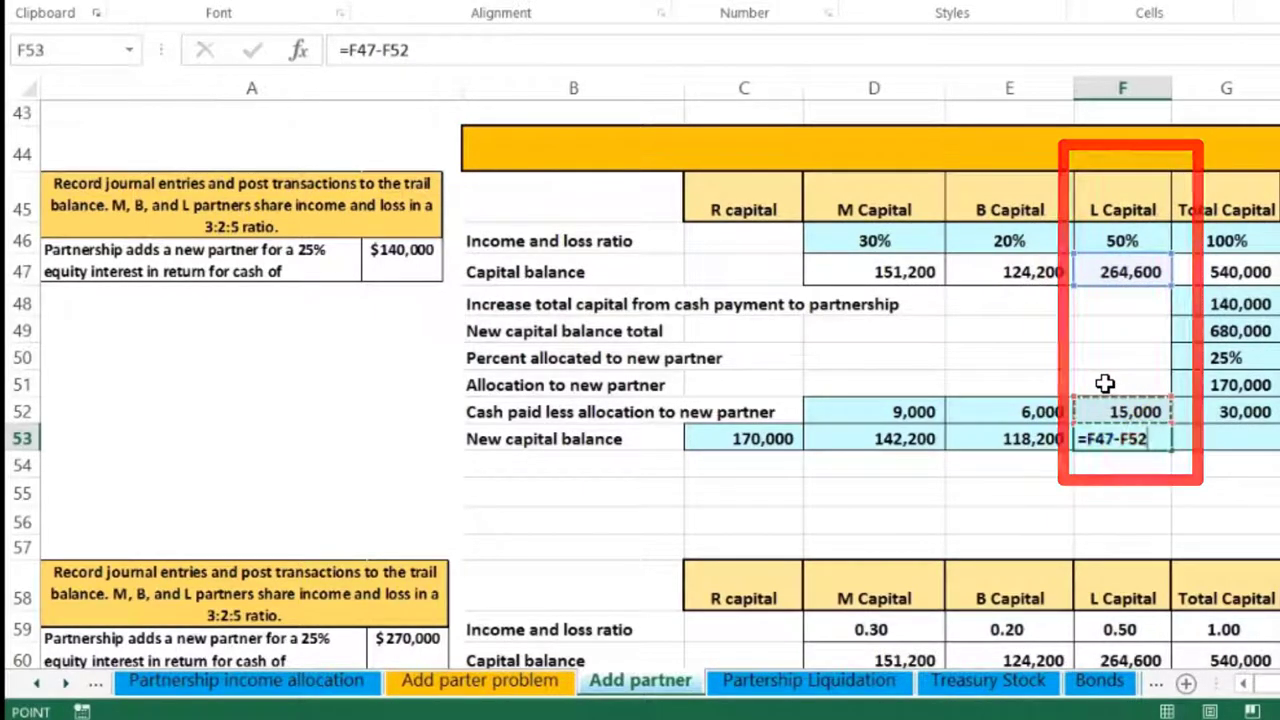
key(Tab)
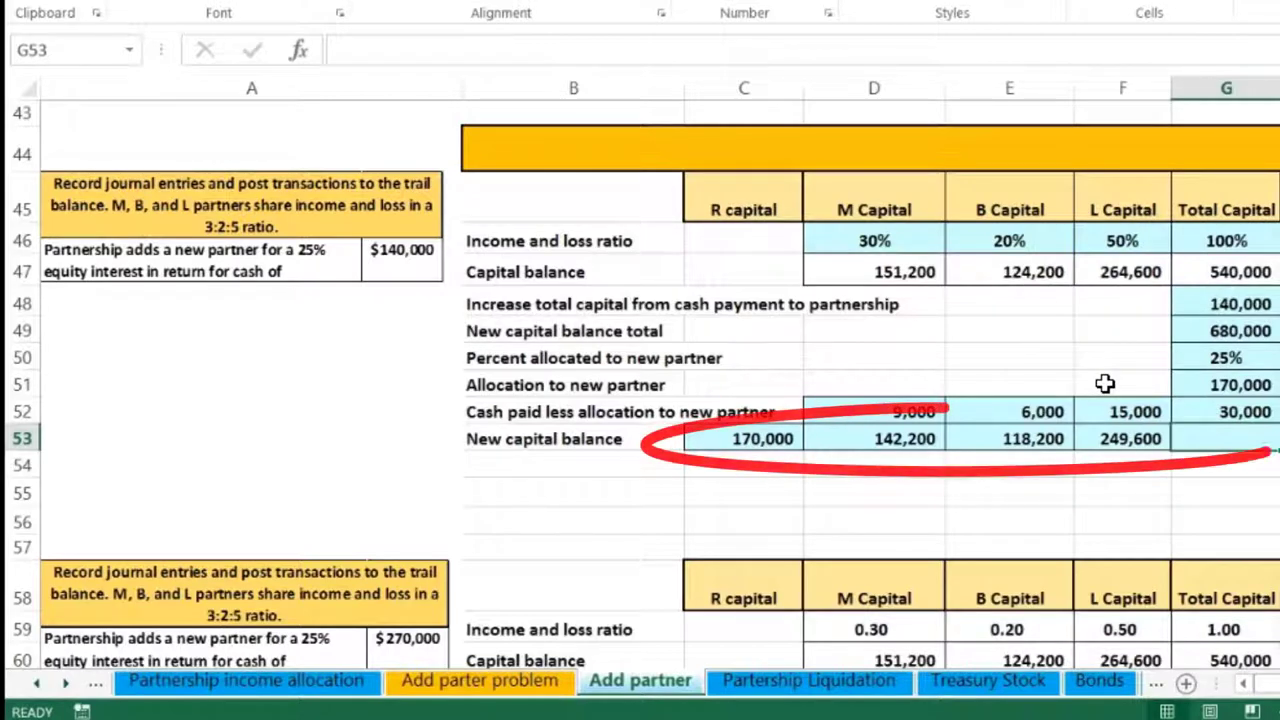
Step: Check the sum of the new capital balances in C53:F53 and total them in G53 with a SUM formula over C53:F53
click(766, 445)
drag(806, 441, 1123, 437)
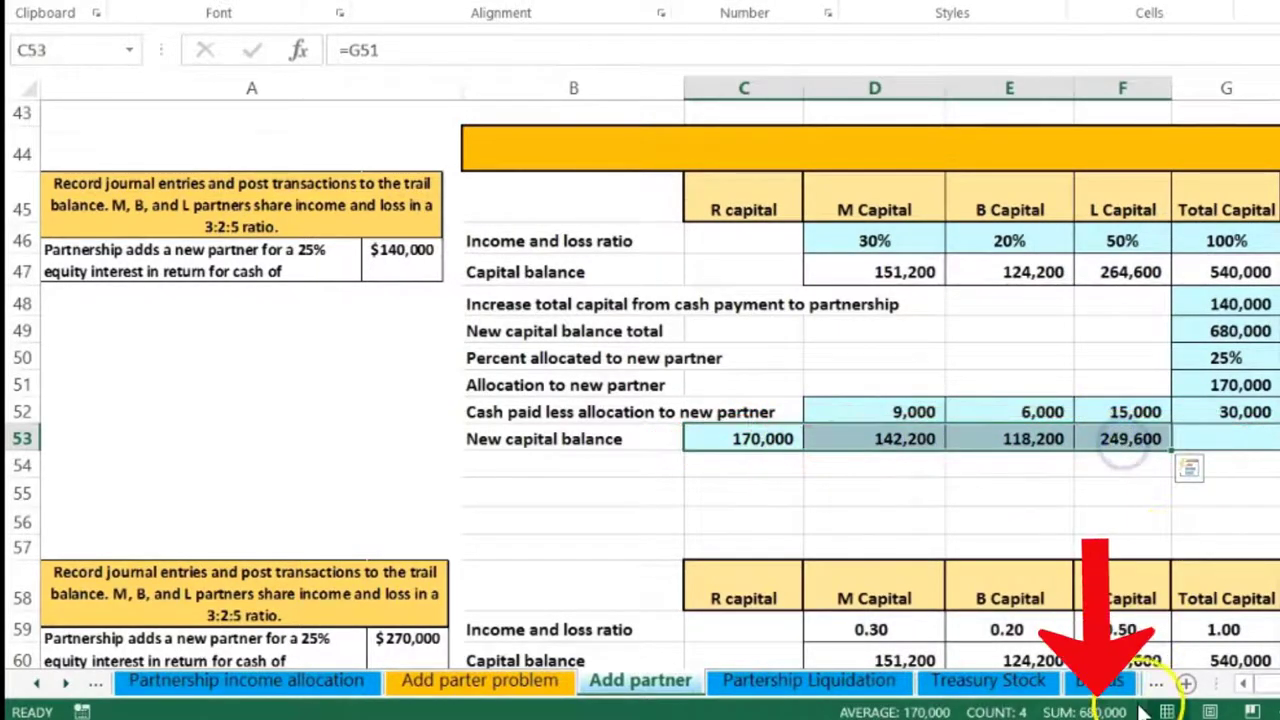
click(1240, 443)
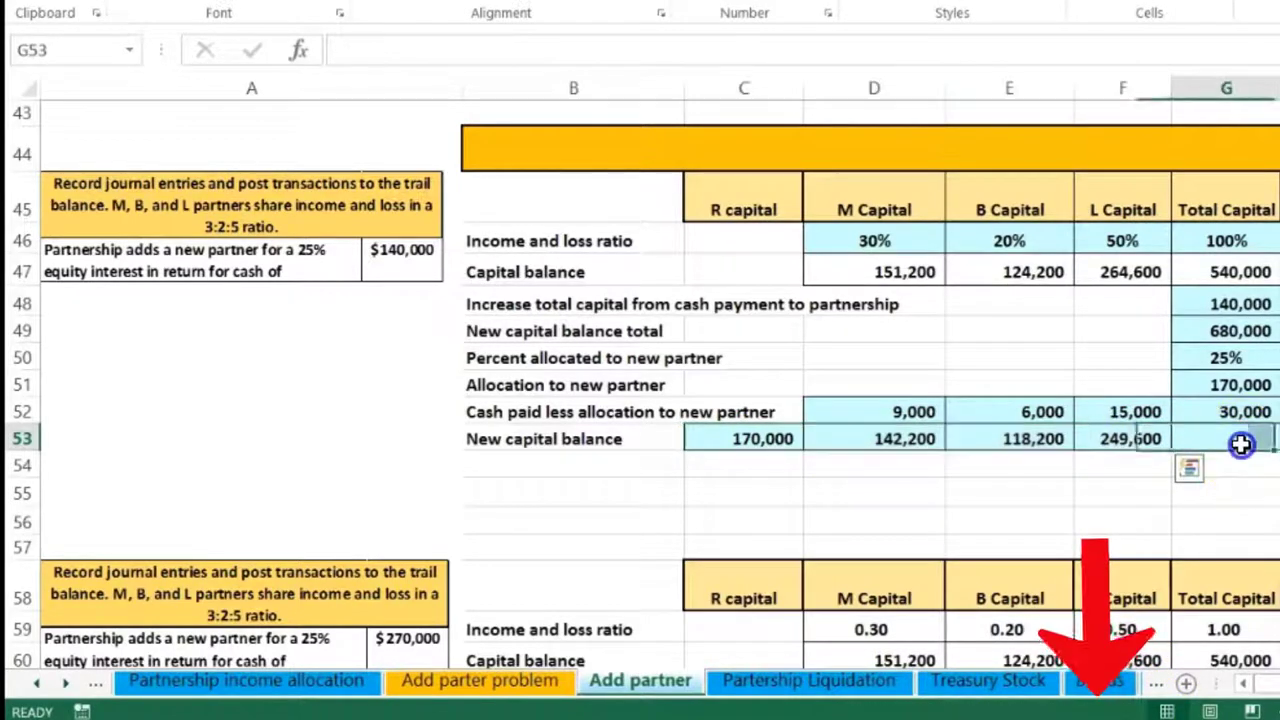
text(=sum()
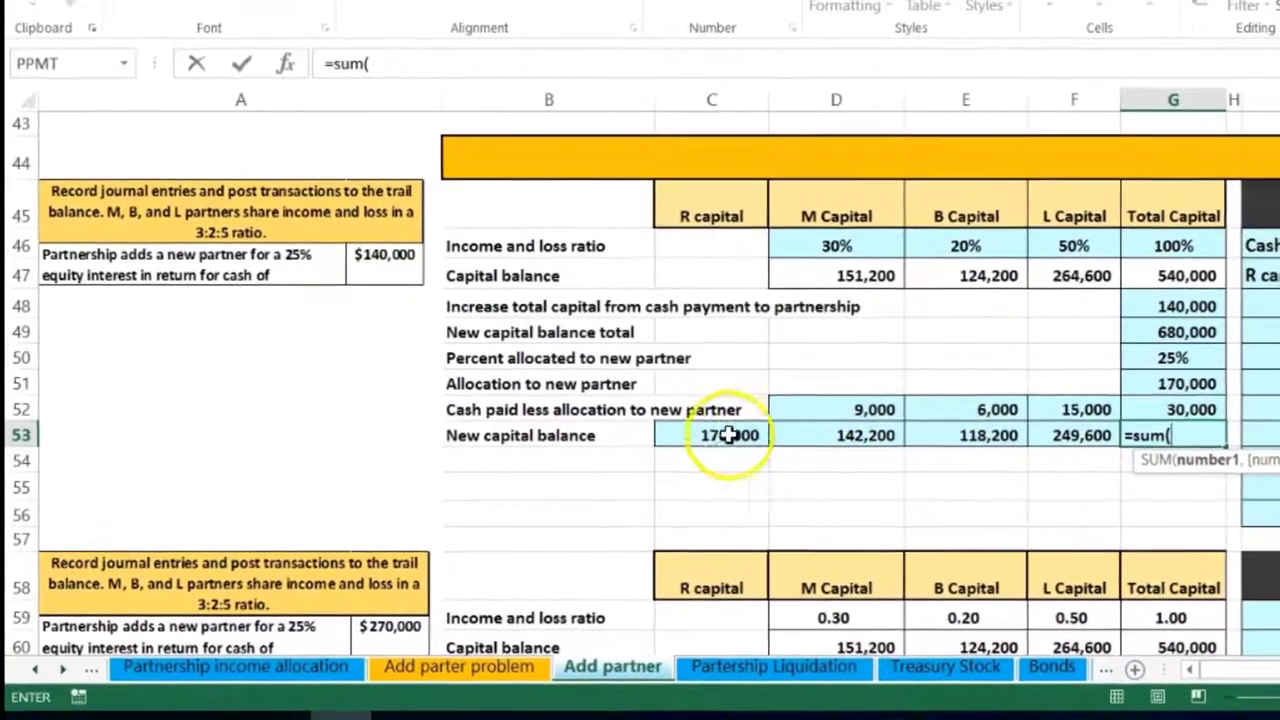
drag(731, 435, 866, 431)
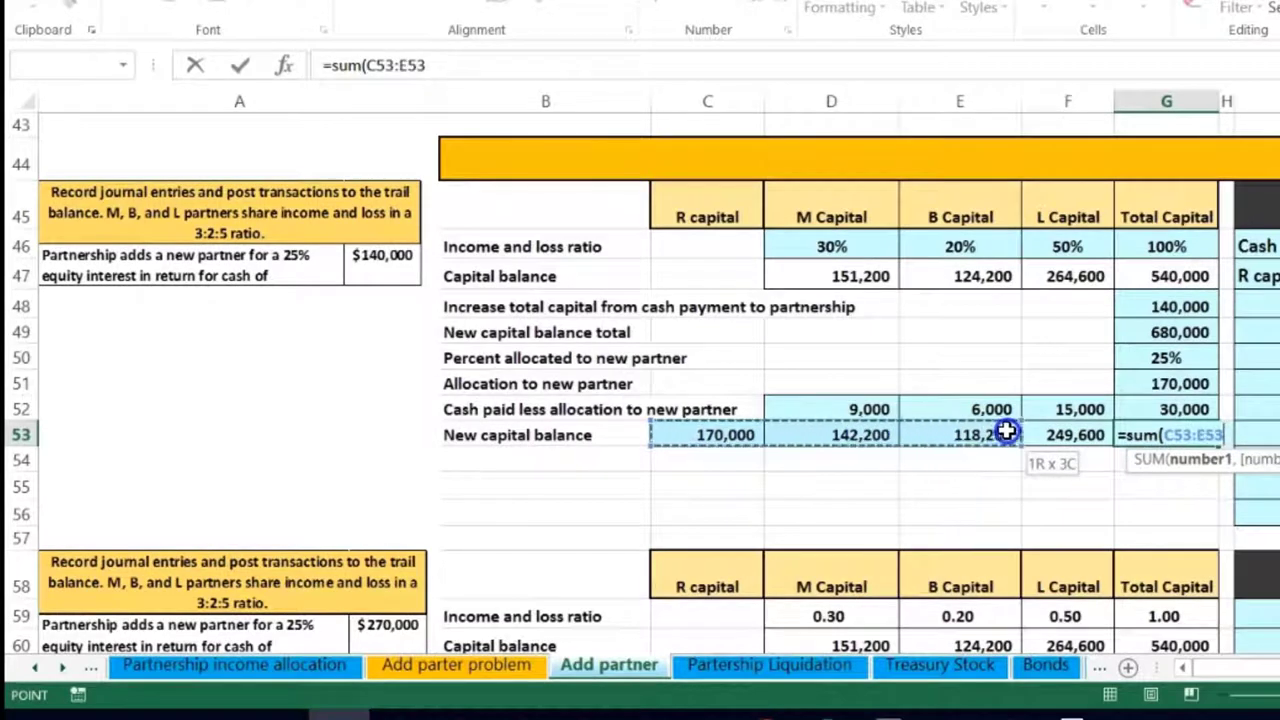
key(Return)
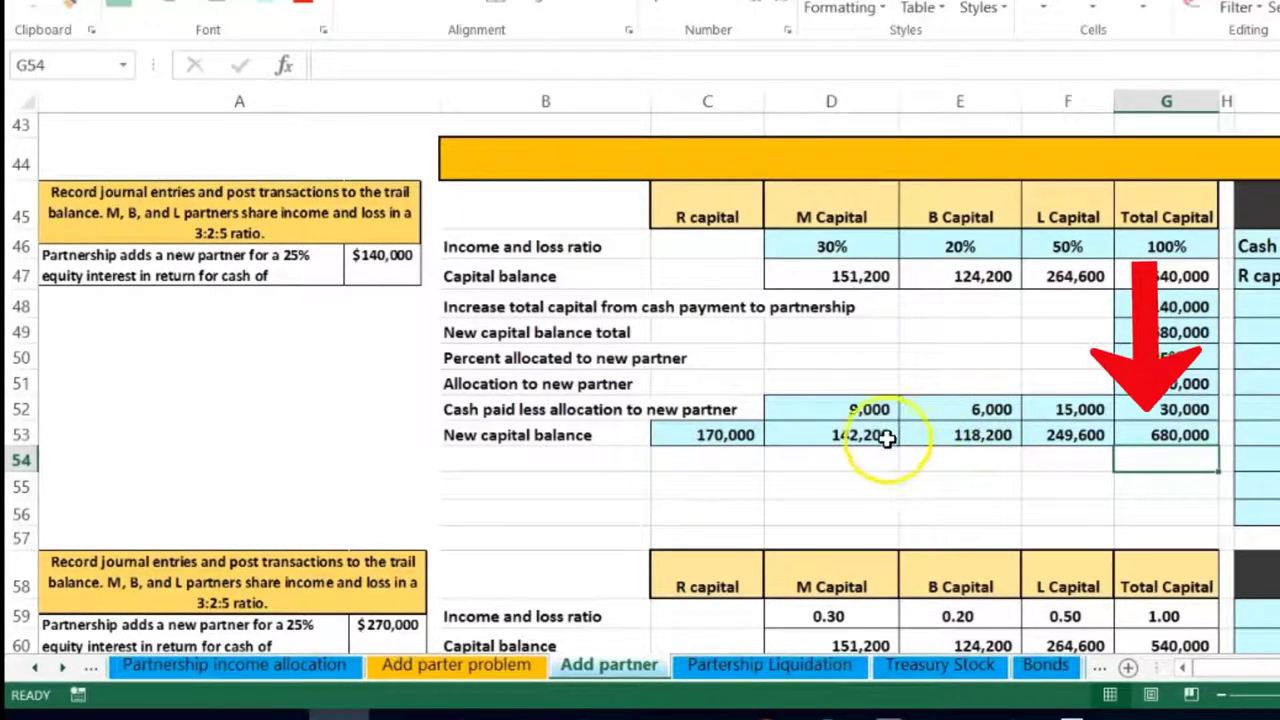
Step: Inspect each partner's new capital balance across C53:F53
click(742, 434)
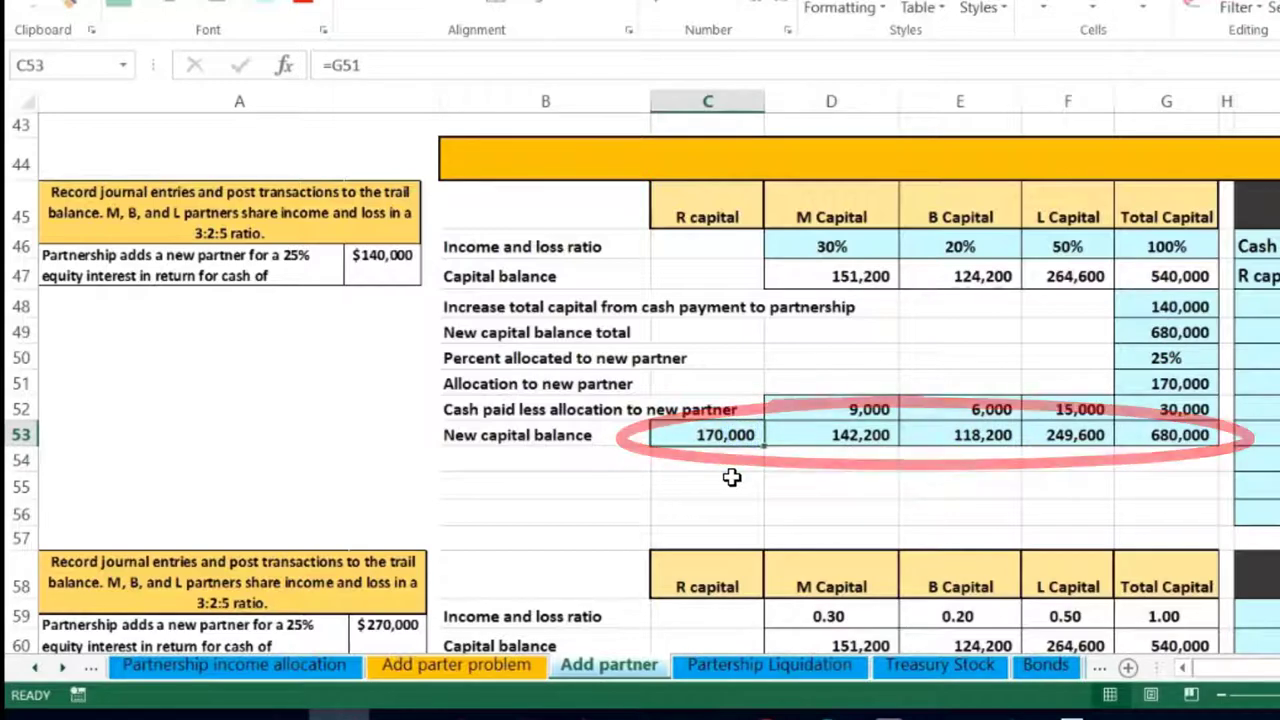
key(Right)
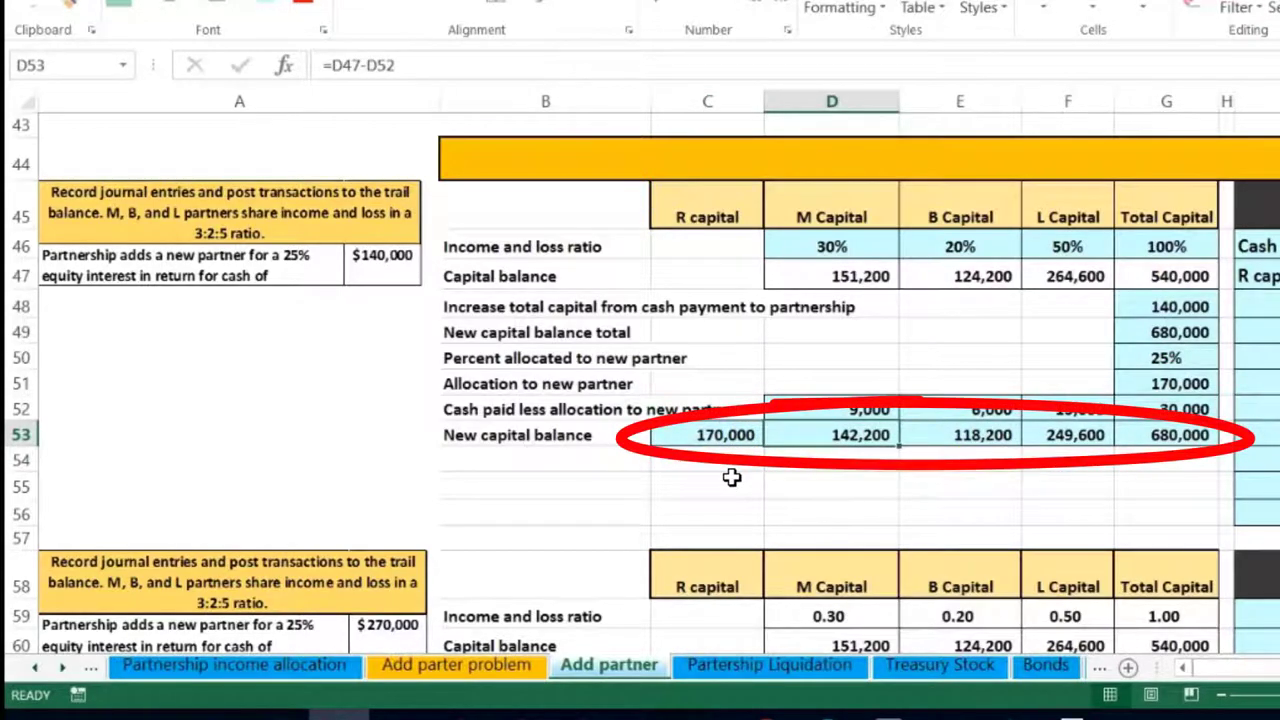
key(Right)
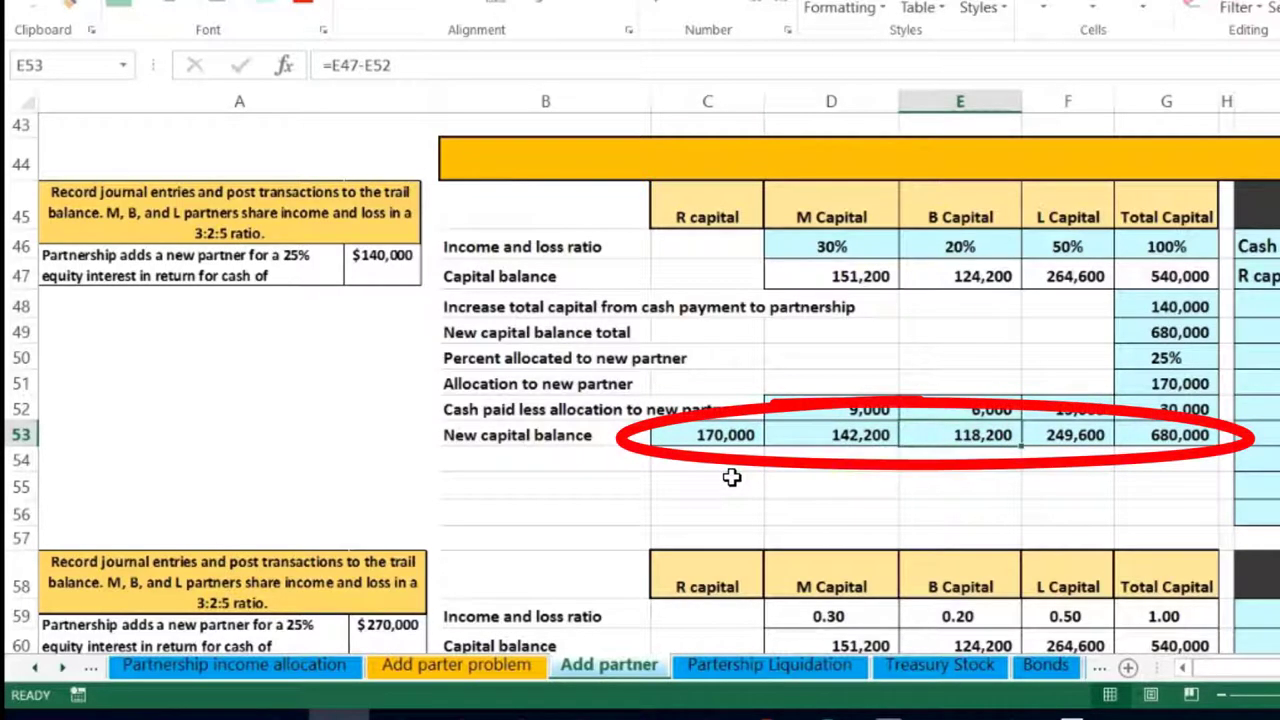
key(Right)
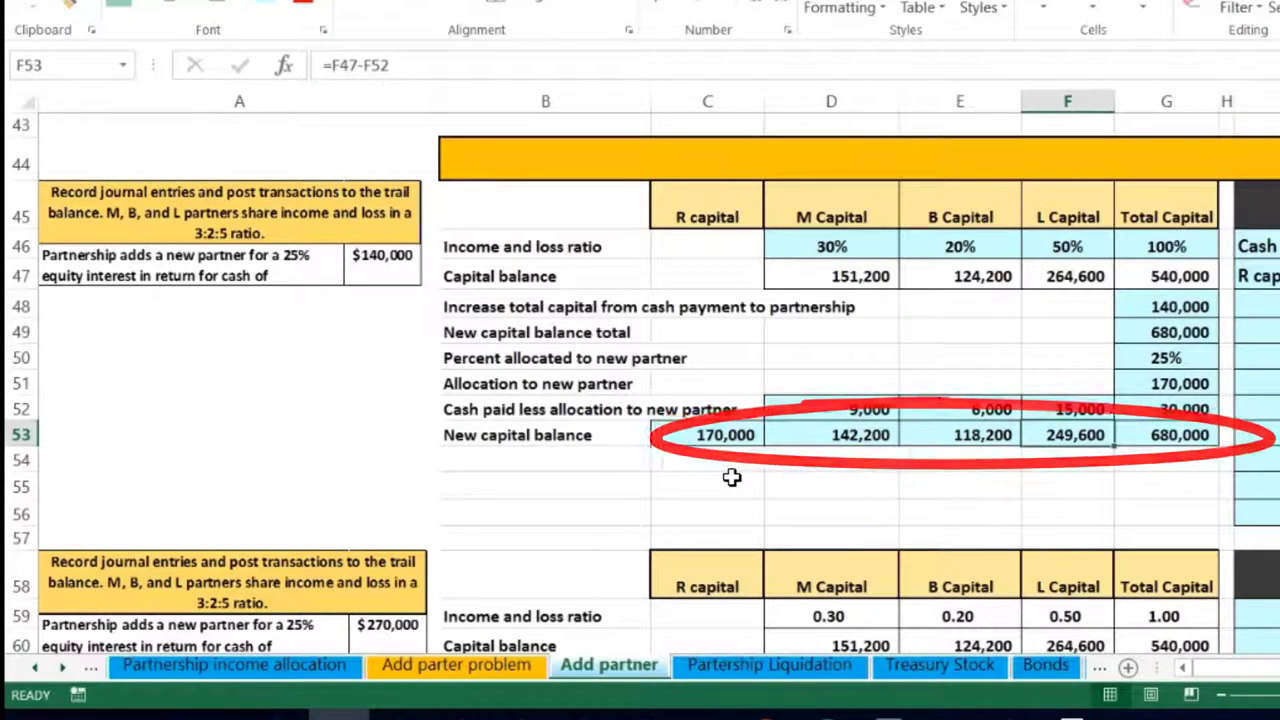
Step: Examine the Part 2 journal entry and check the difference between the cash debit and R capital credit in J46:K47
key(Right)
key(Right)
key(Right)
key(Right)
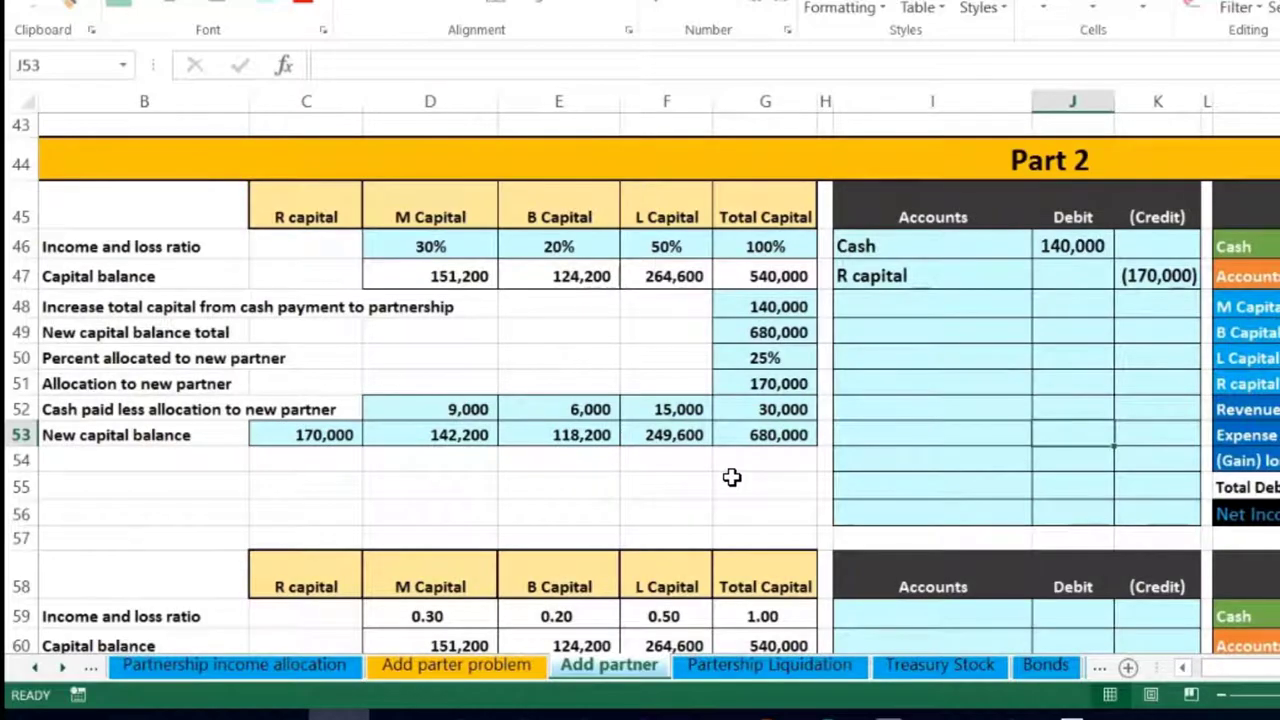
key(Up)
key(Up)
key(Up)
key(Up)
key(Up)
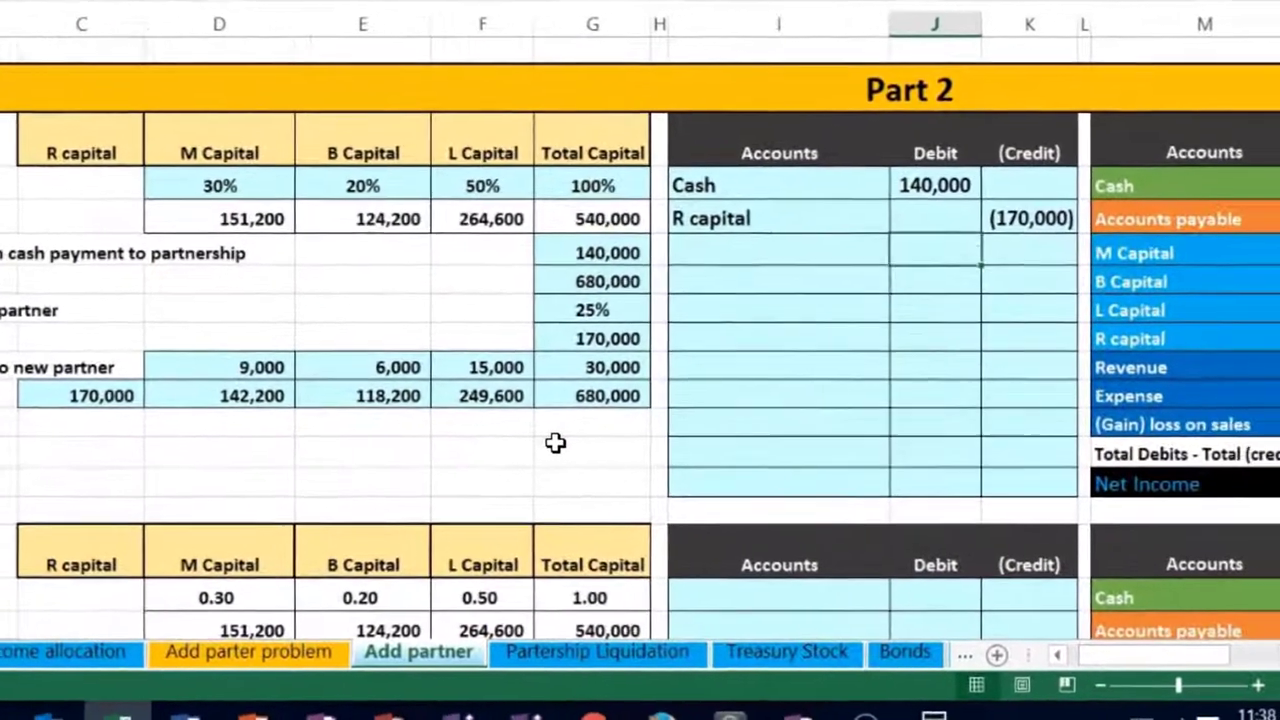
key(Right)
key(Right)
key(Right)
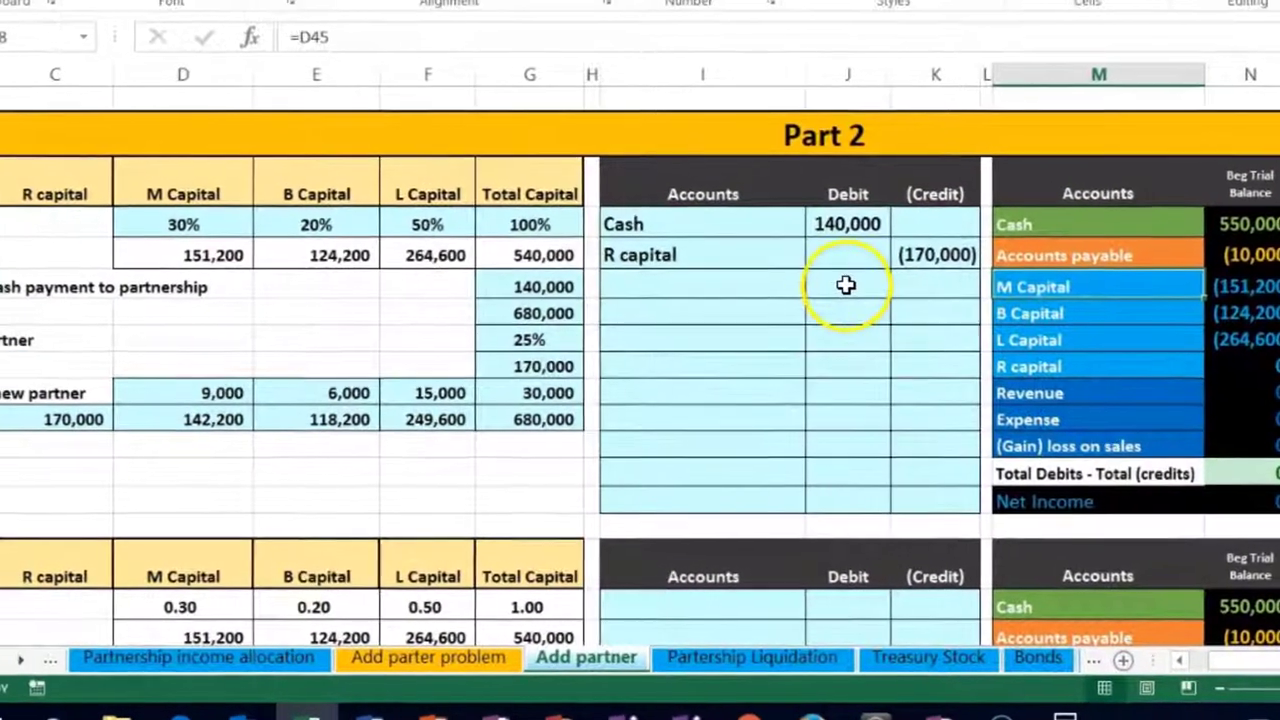
click(686, 276)
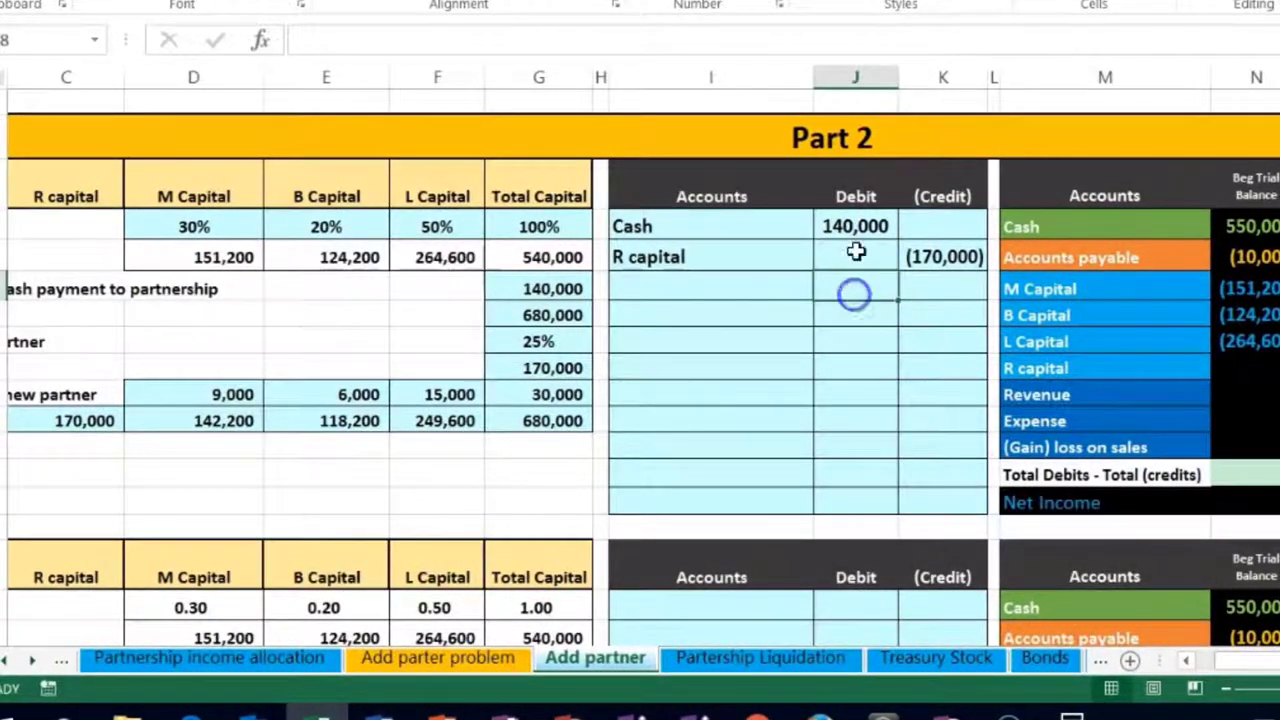
drag(855, 226, 906, 254)
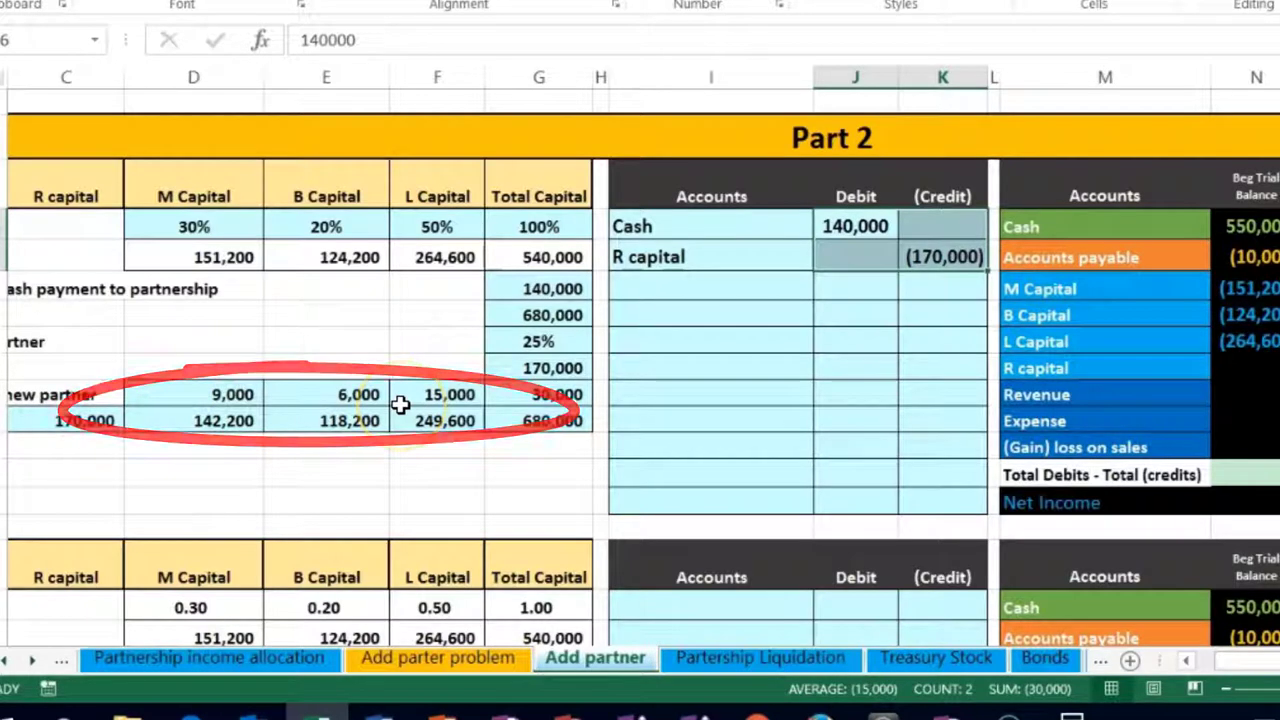
Step: Copy the M, B and L Capital account names from the trial balance into the journal entry as values, starting at I48
drag(1070, 292, 1082, 318)
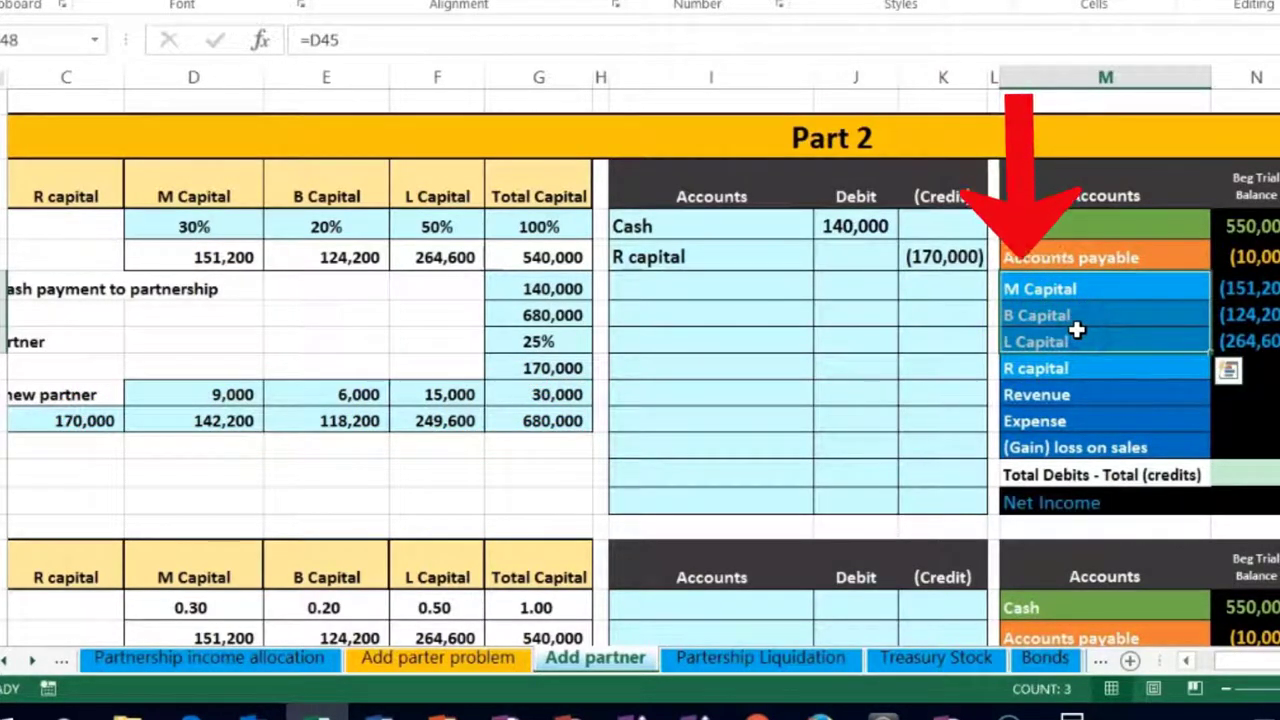
right_click(1076, 325)
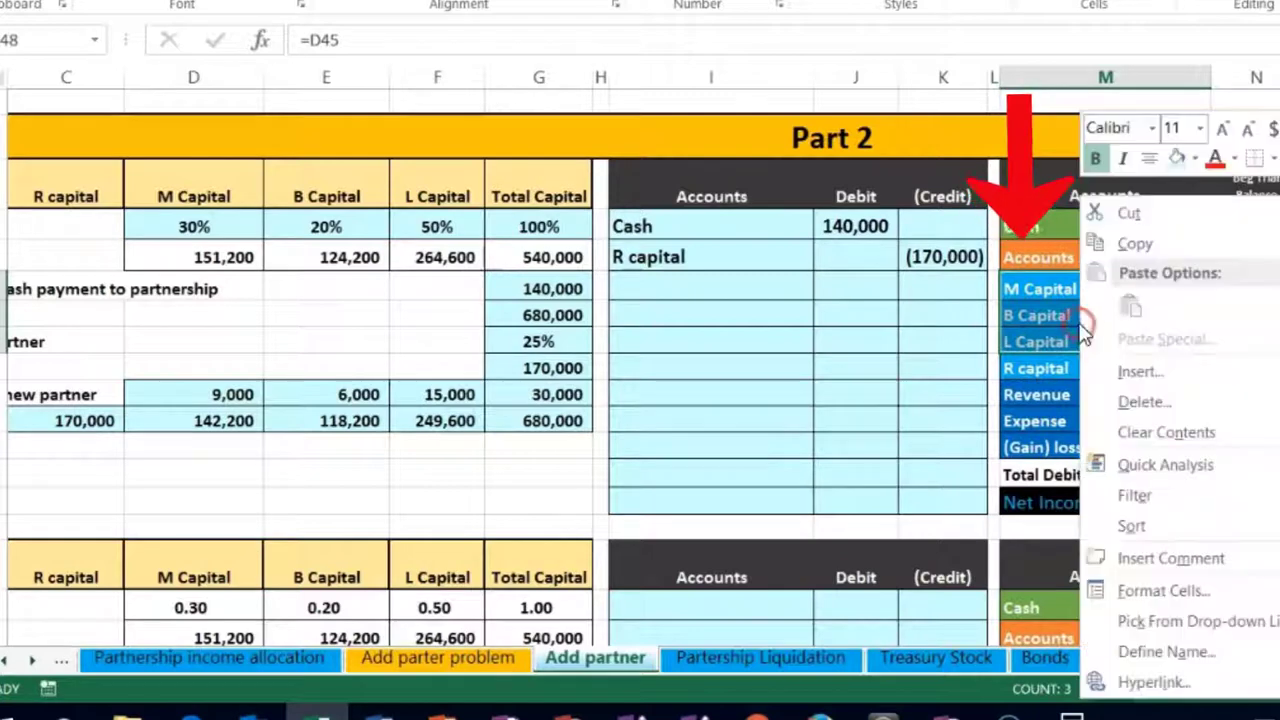
click(1112, 250)
click(735, 291)
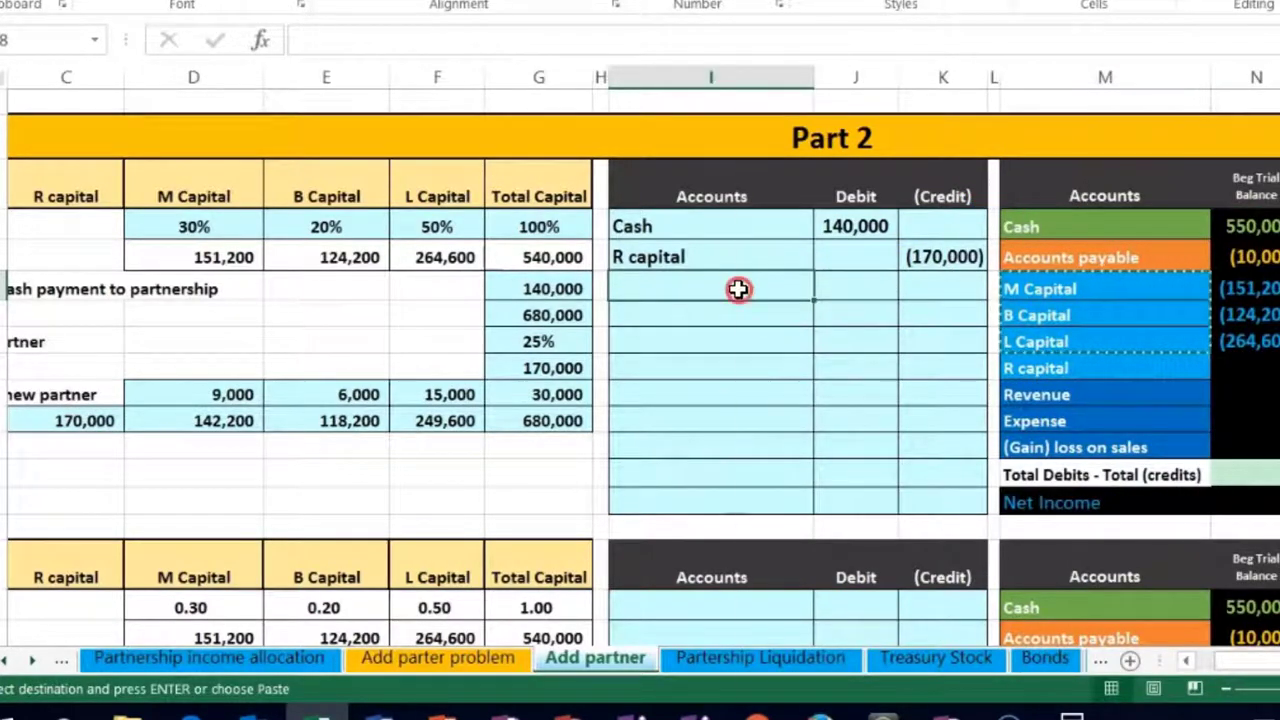
right_click(738, 289)
click(826, 307)
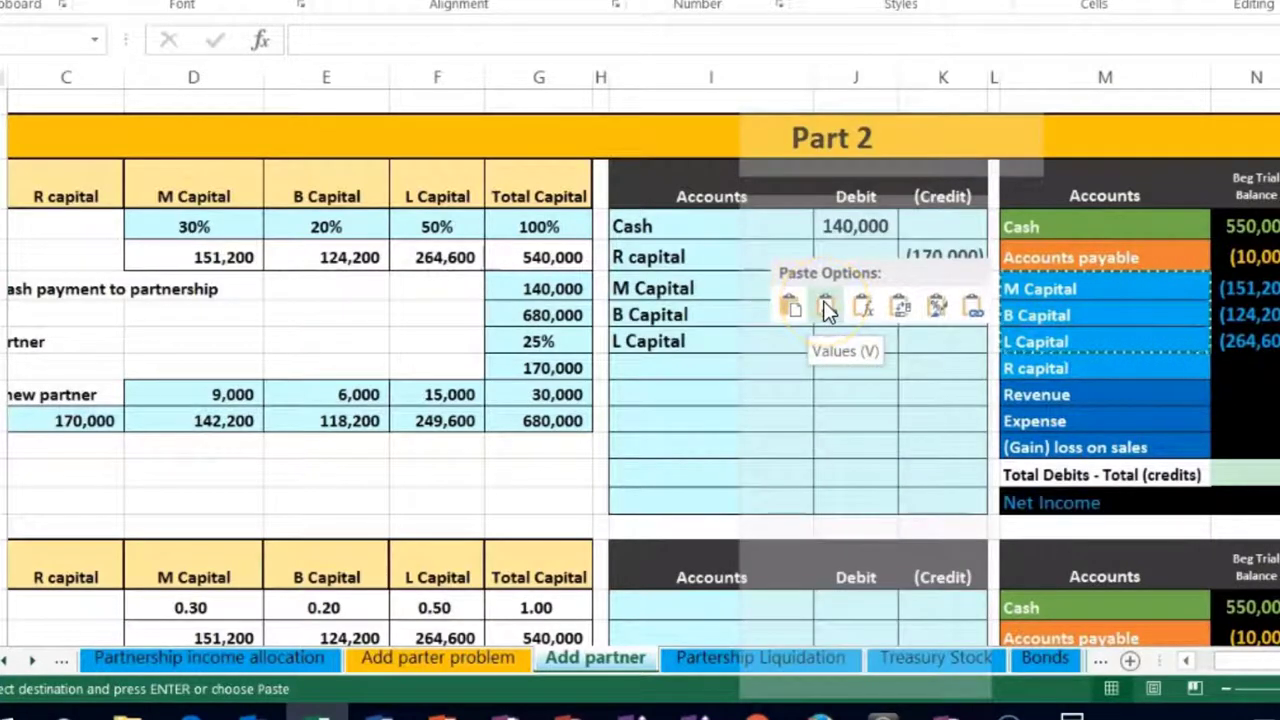
Step: Link the M, B and L Capital debits in J48:J50 to the new-partner allocation amounts in D52, E52 and F52
click(835, 288)
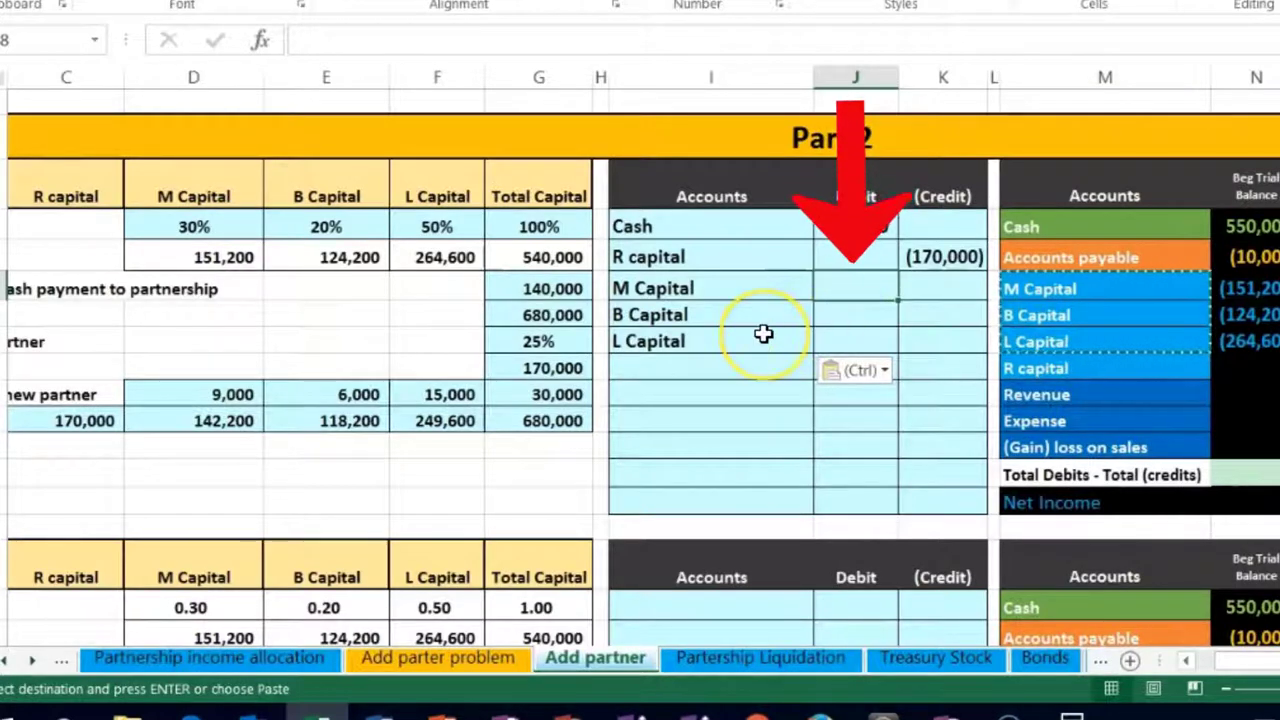
text(=)
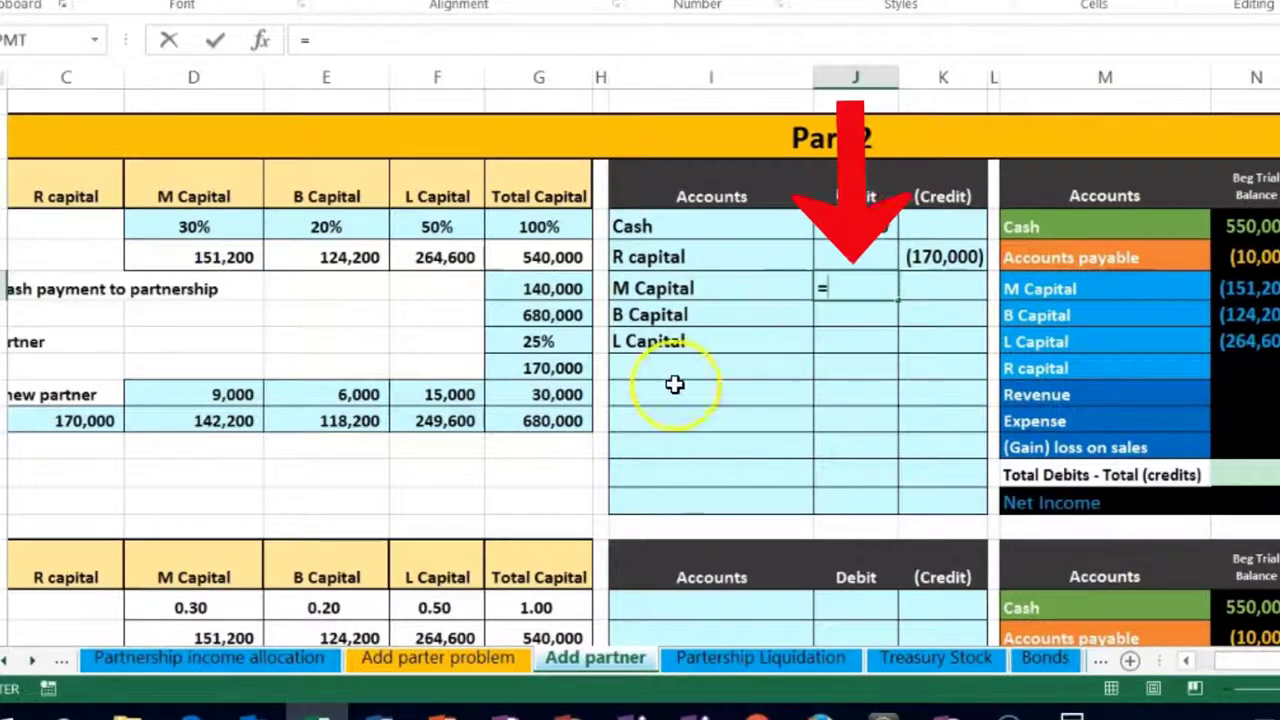
click(236, 397)
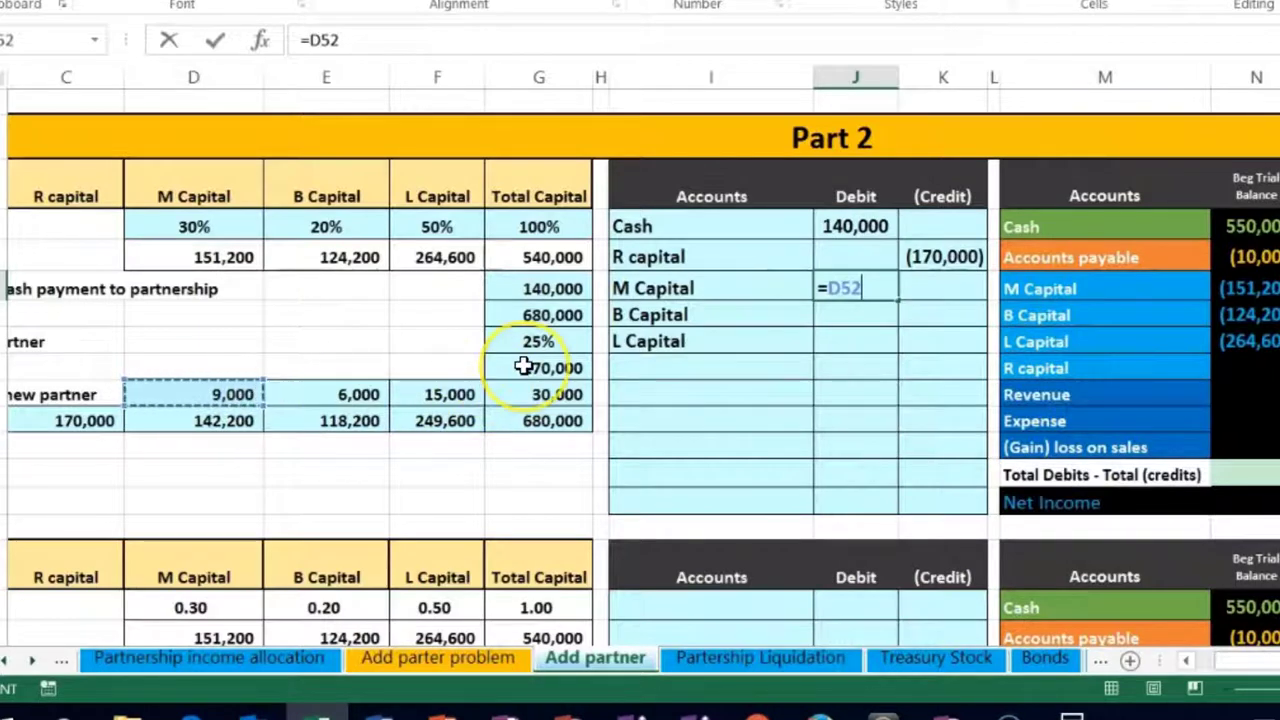
key(Return)
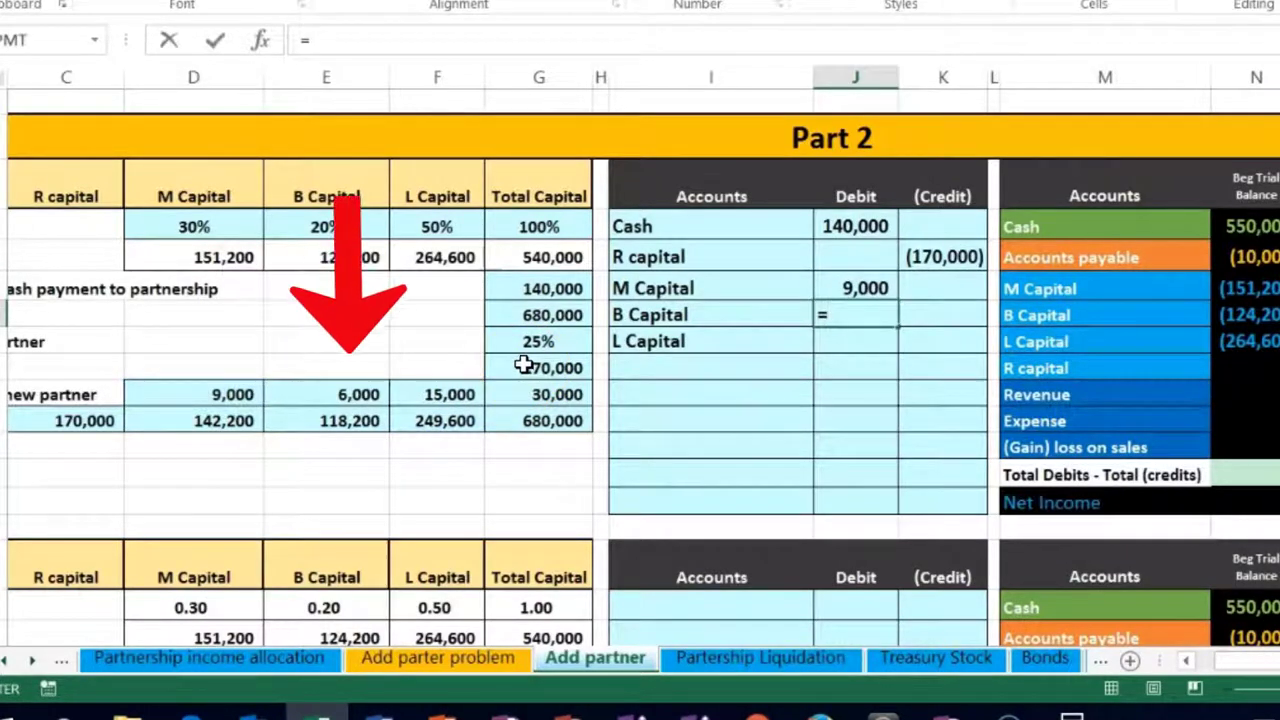
click(355, 395)
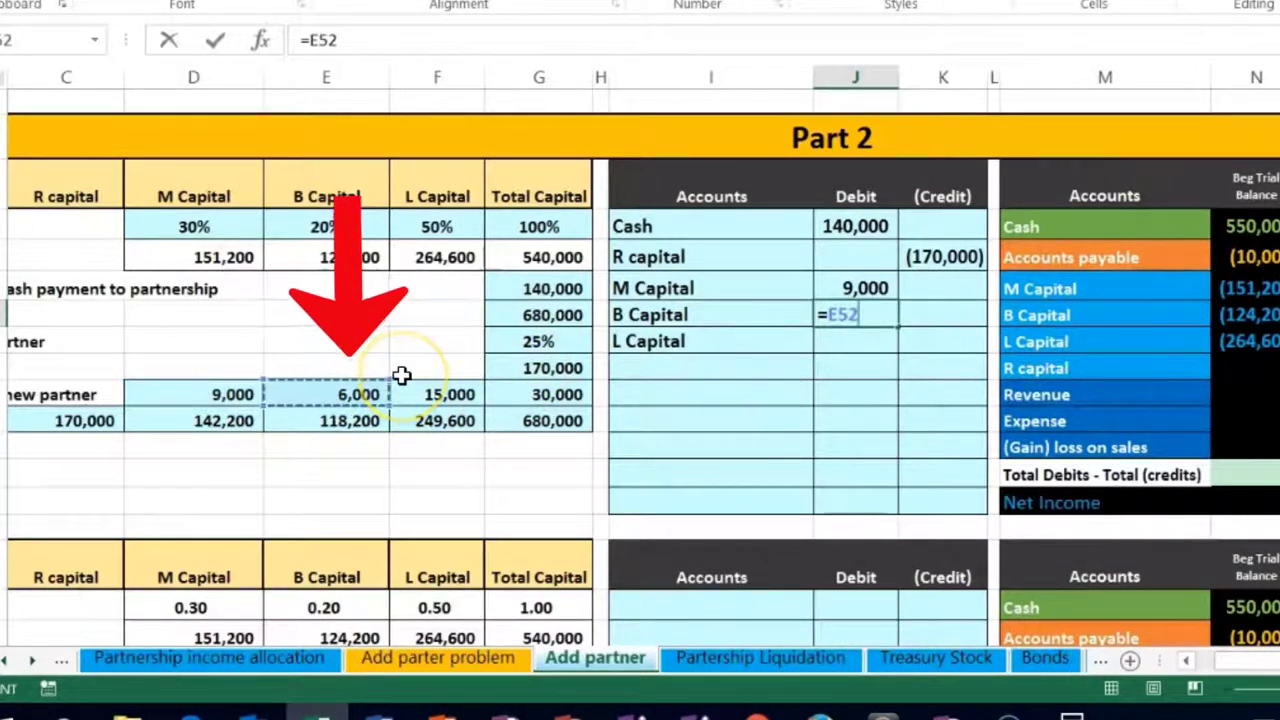
key(Return)
text(=)
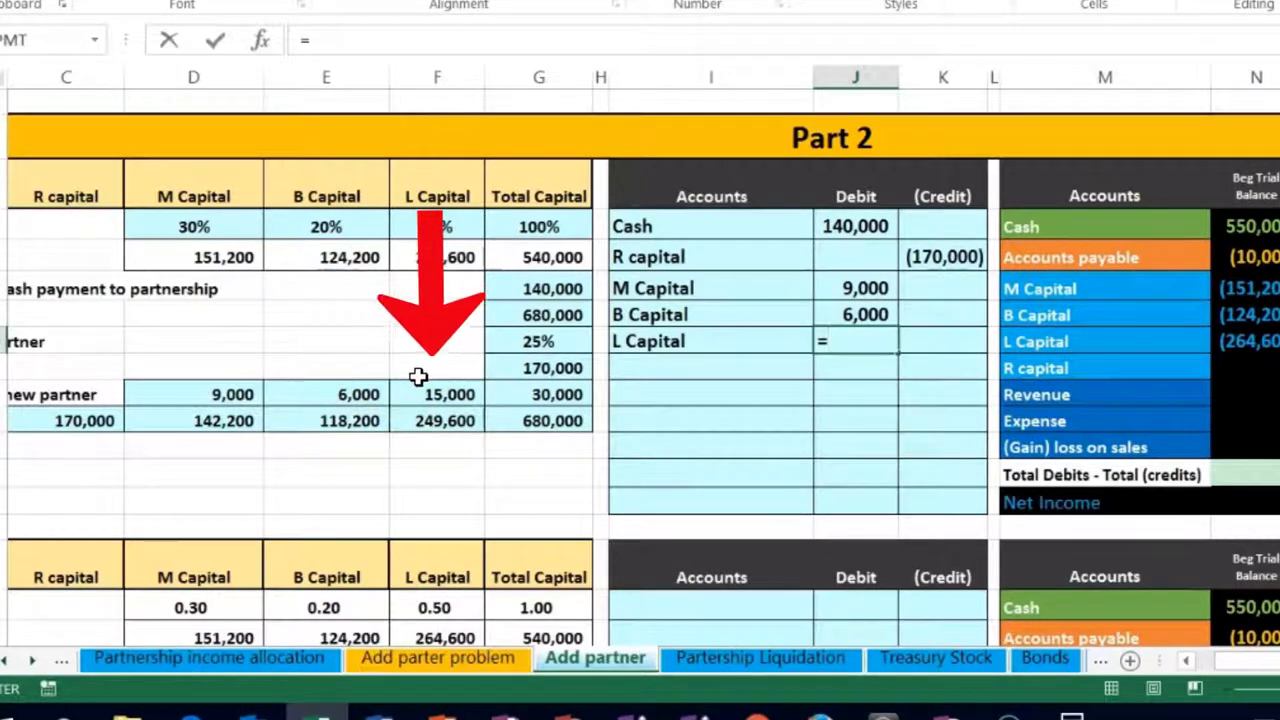
click(429, 390)
key(Return)
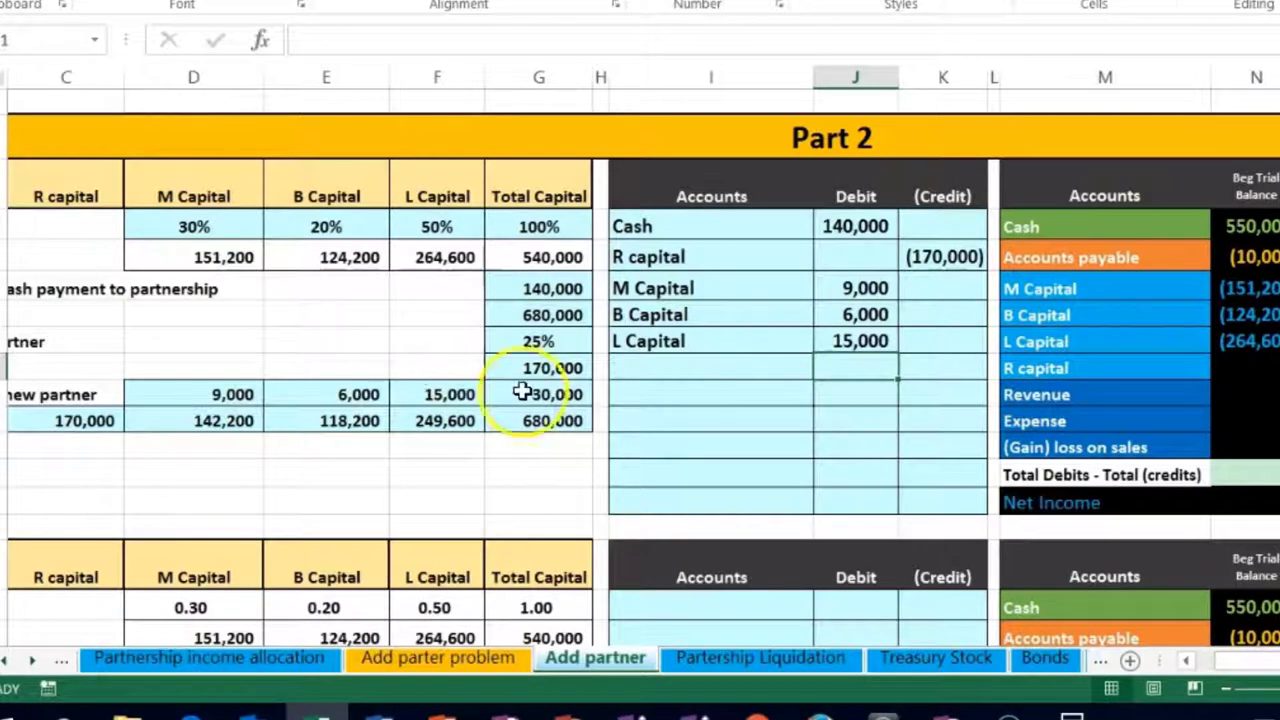
Step: Check the debit total and the overall balance of the Part 2 journal entry in J46:K50, then review the R capital line
drag(833, 264, 830, 362)
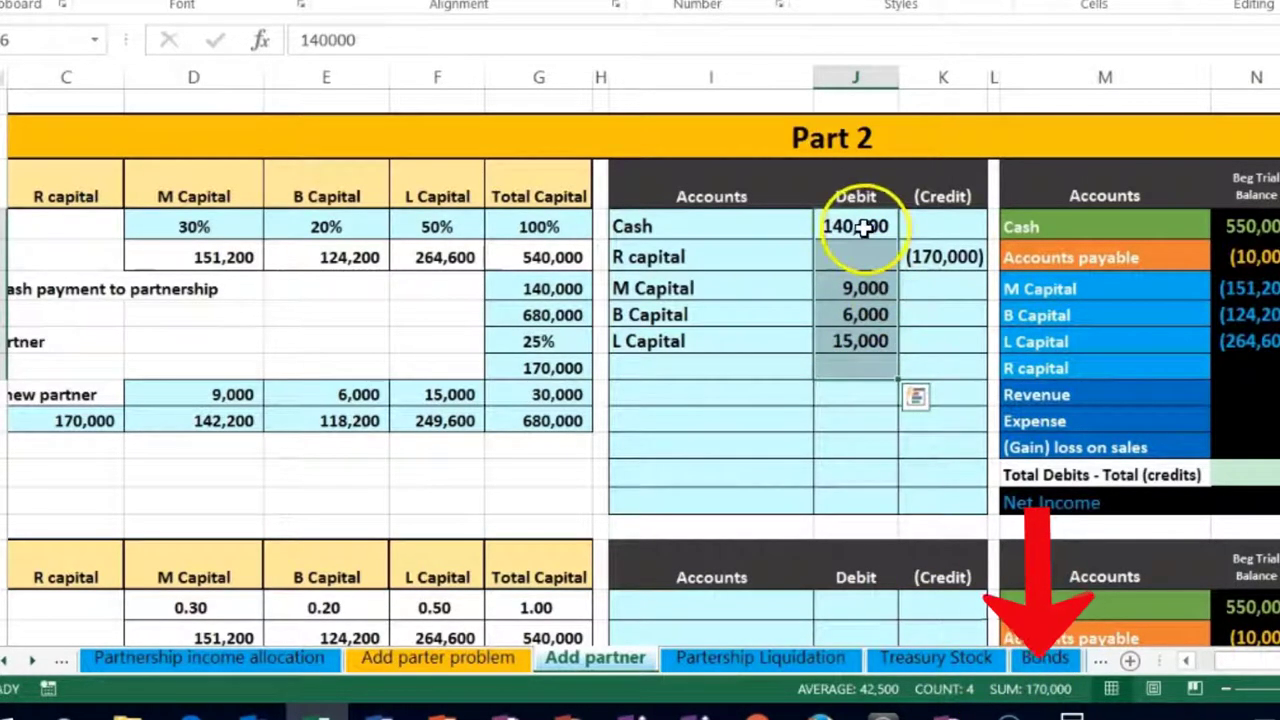
drag(862, 226, 913, 303)
click(1042, 655)
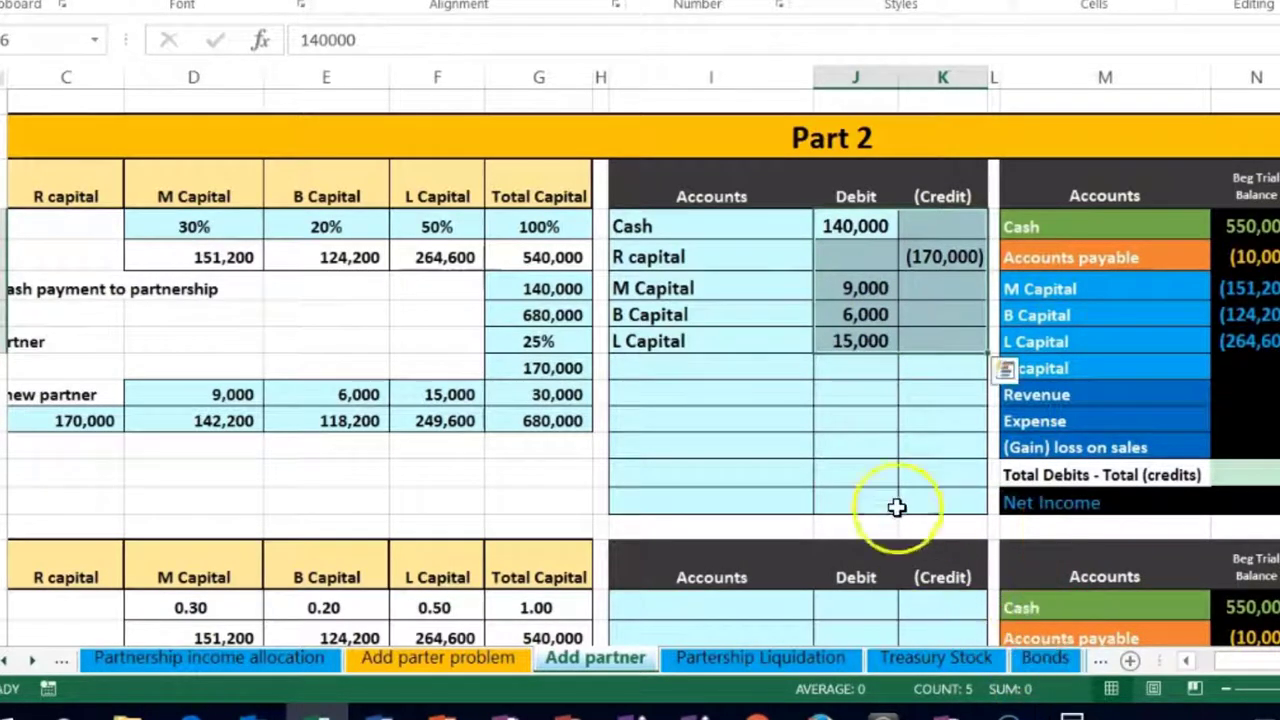
click(879, 475)
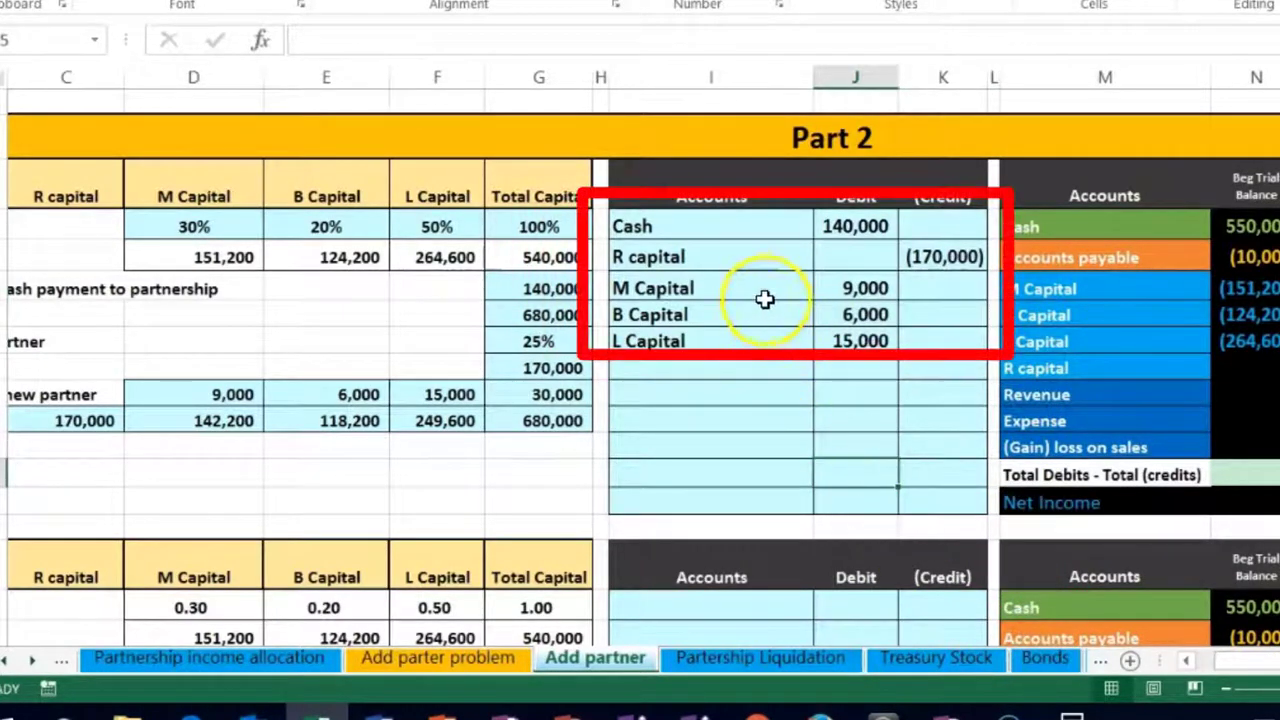
drag(694, 257, 911, 260)
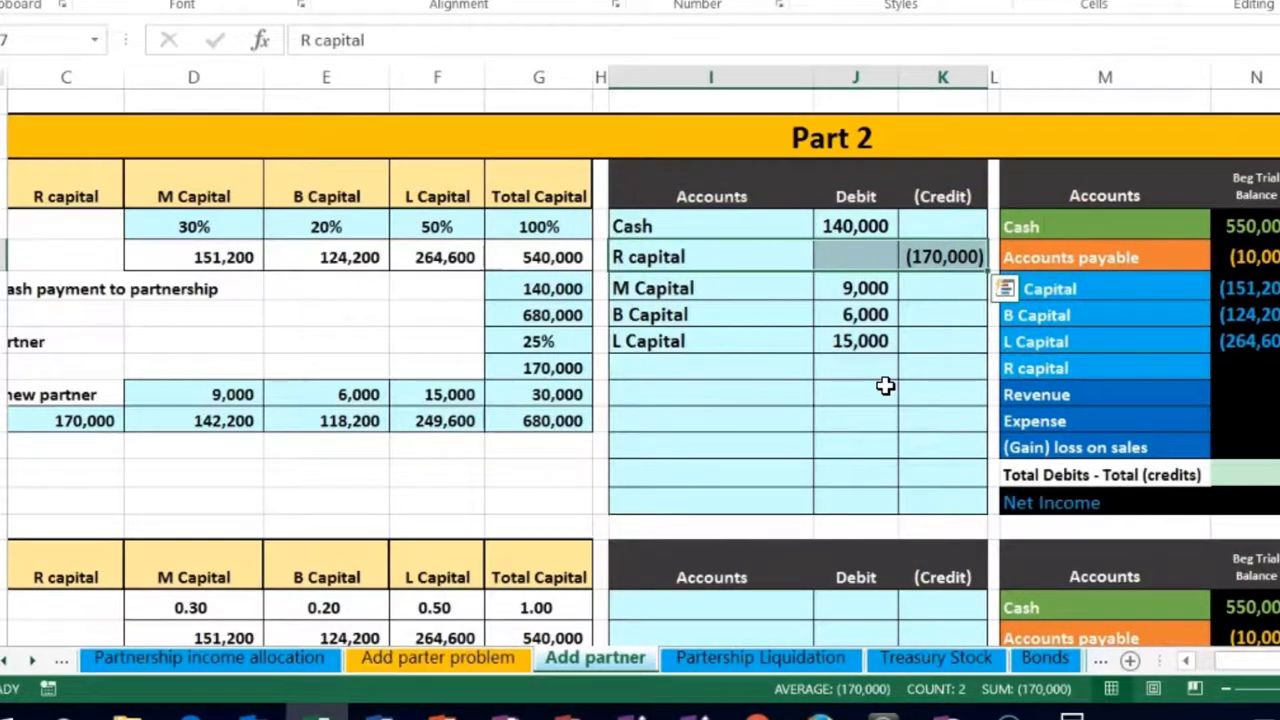
Step: Compare the M, B and L beginning trial balances in N48:N50 with the new capital balances in D53:G53
key(Right)
key(Right)
key(Right)
key(Right)
key(Right)
key(Right)
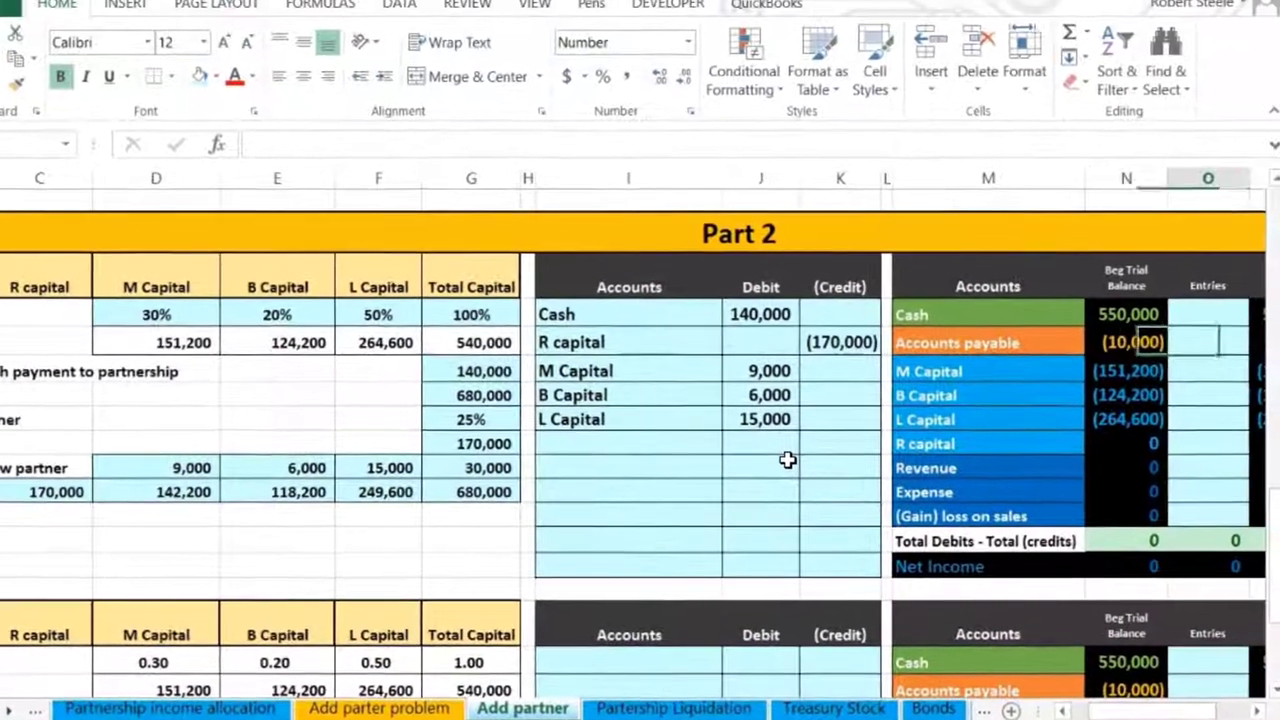
key(Right)
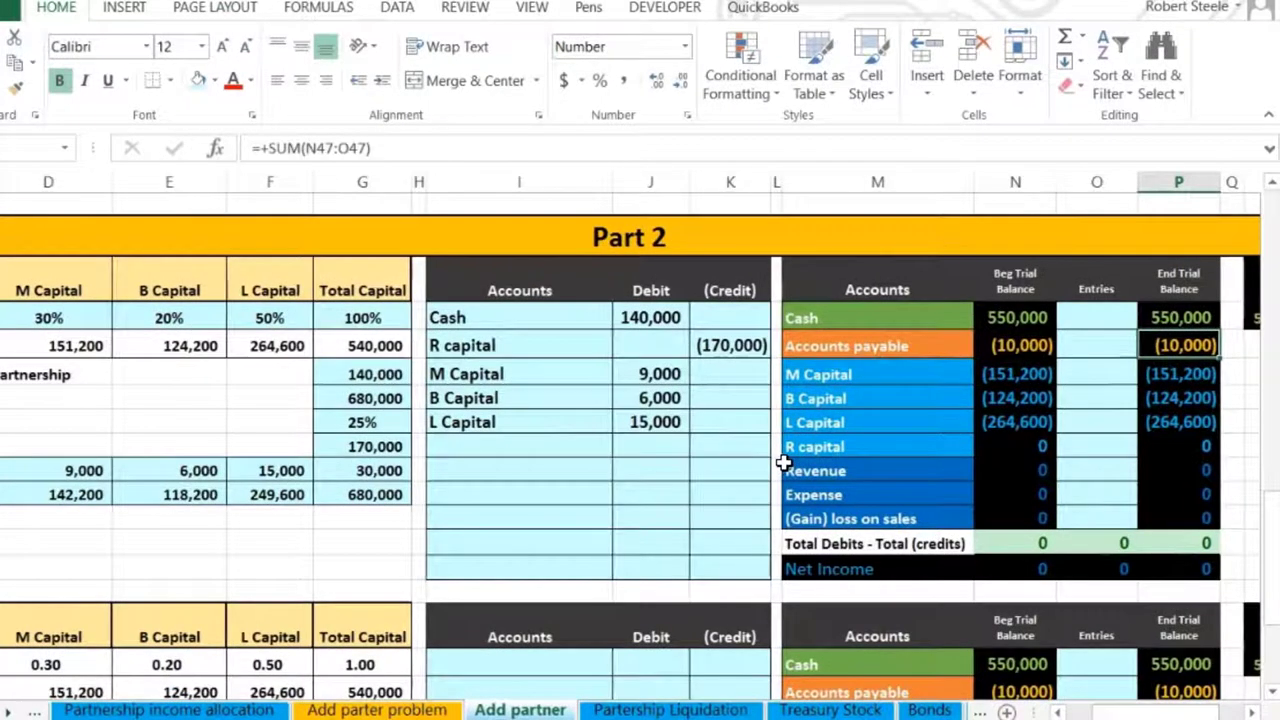
key(Left)
key(Left)
key(Left)
key(Left)
key(Left)
key(Left)
key(Left)
key(Left)
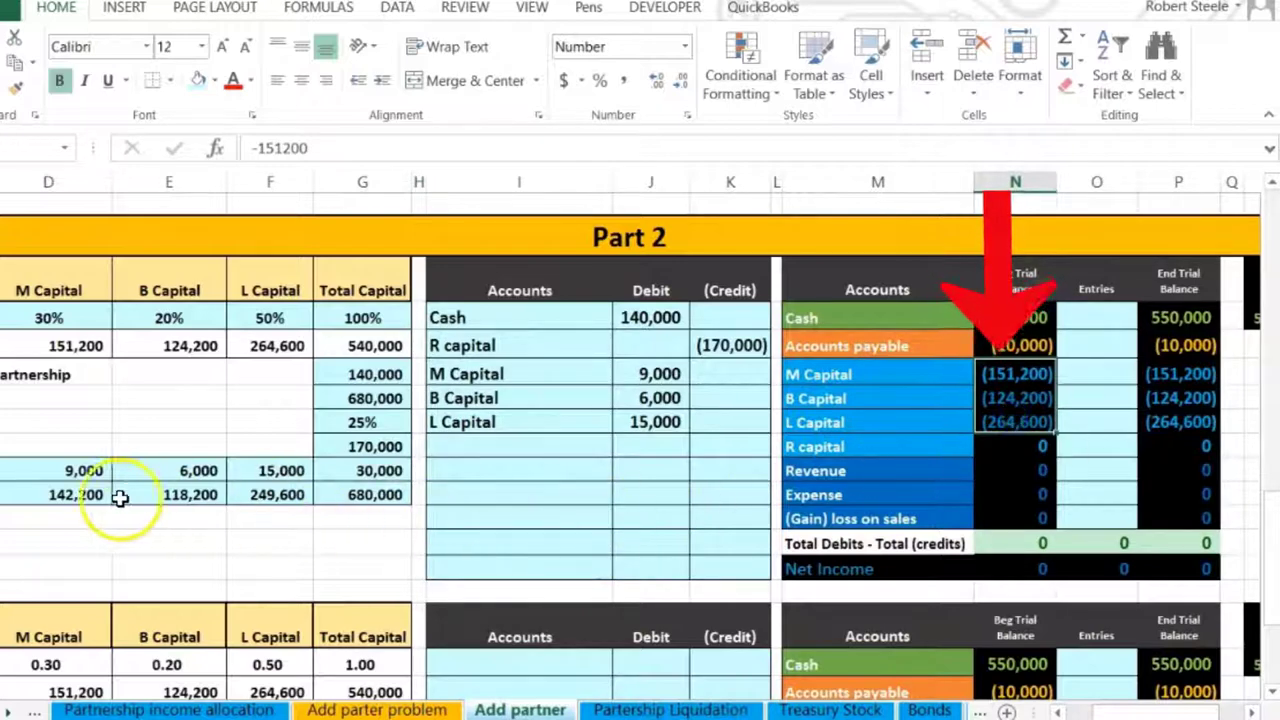
drag(62, 495, 366, 494)
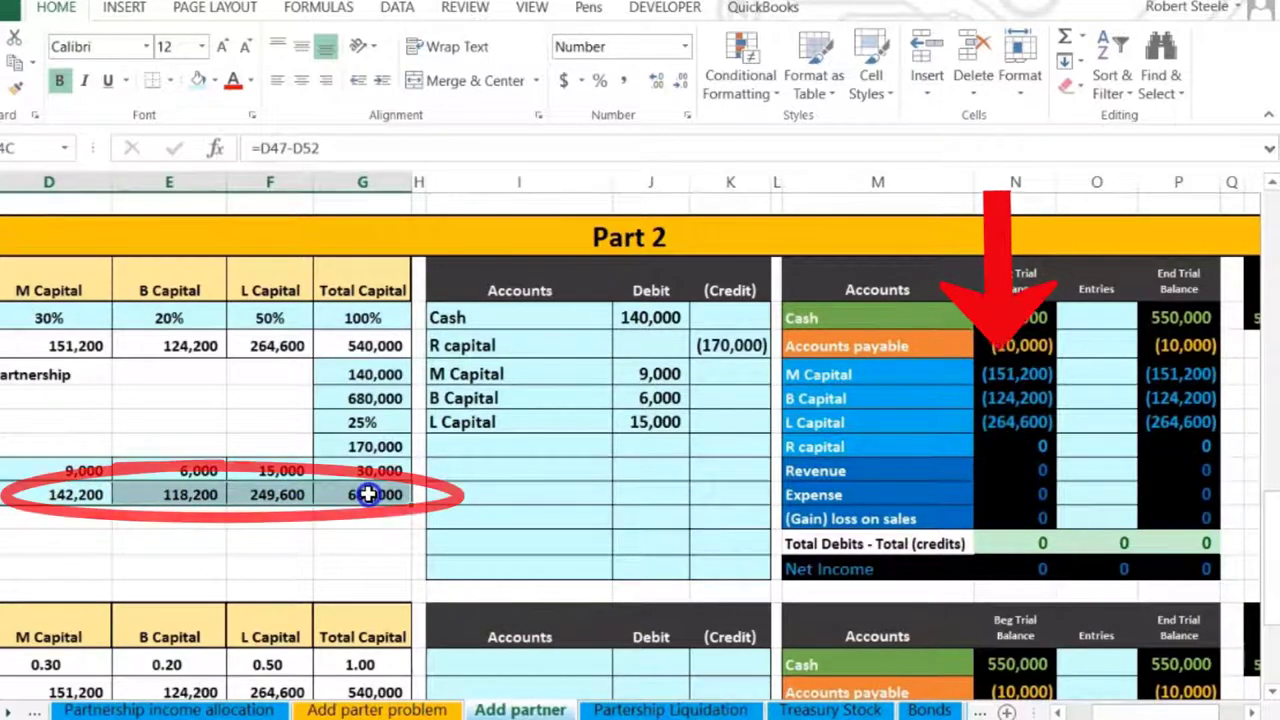
Step: Post the cash debit to the Part 2 trial balance by linking the Cash entry in O46 to J46
click(1088, 312)
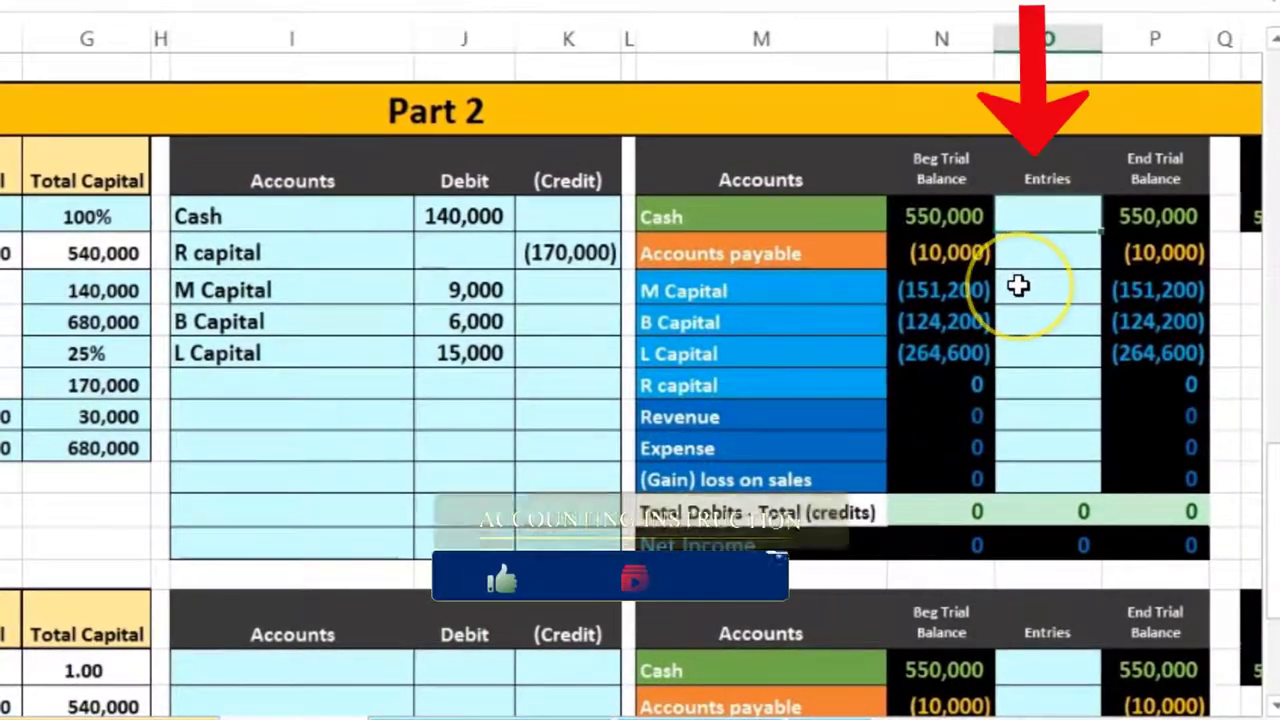
text(=)
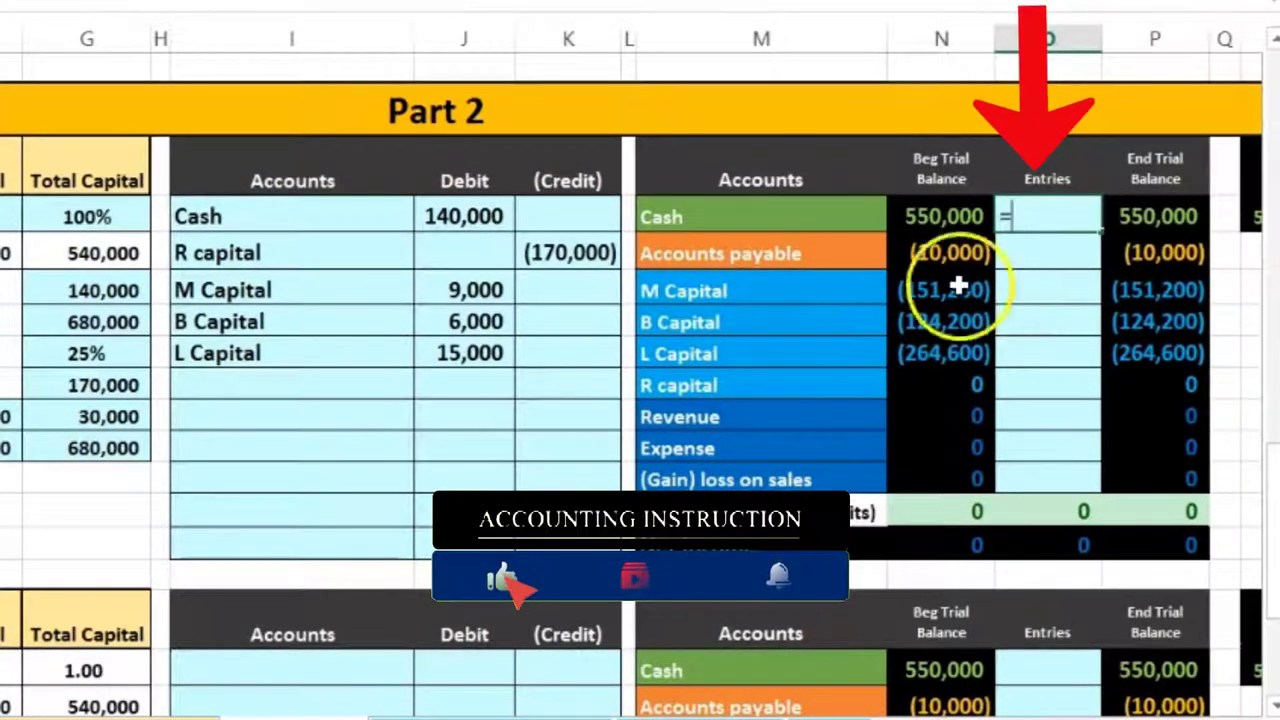
click(484, 215)
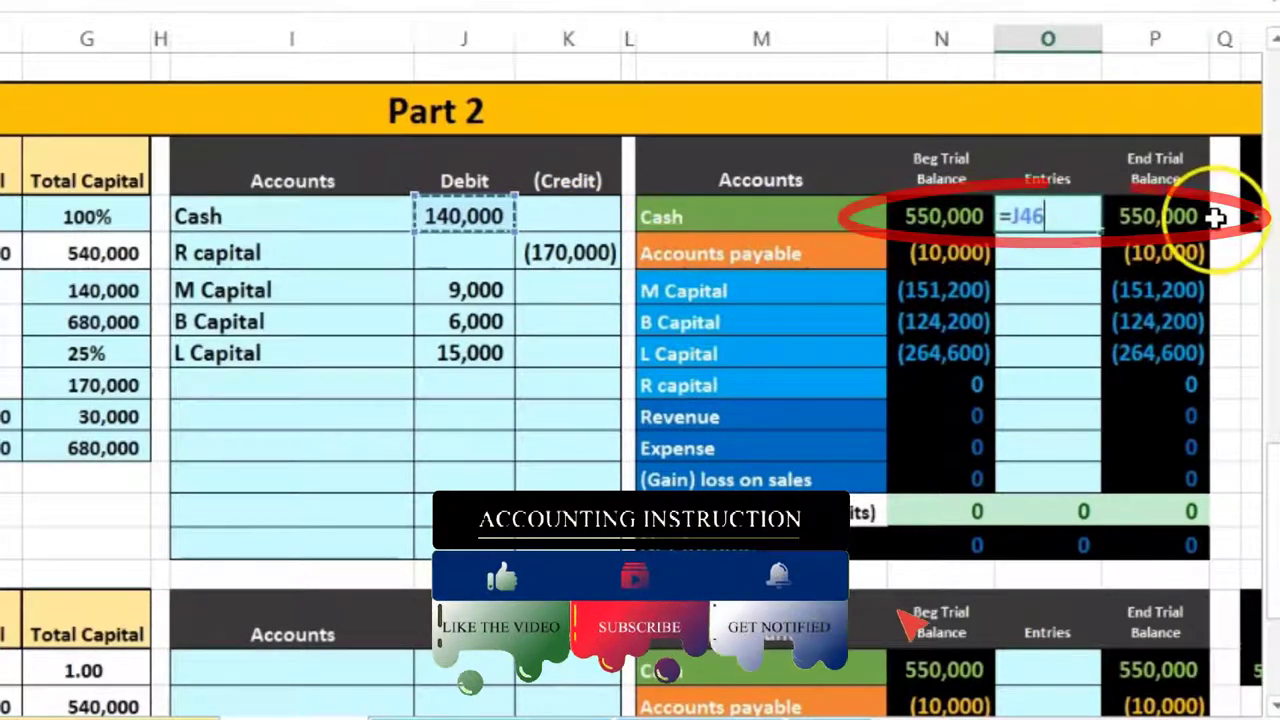
key(Return)
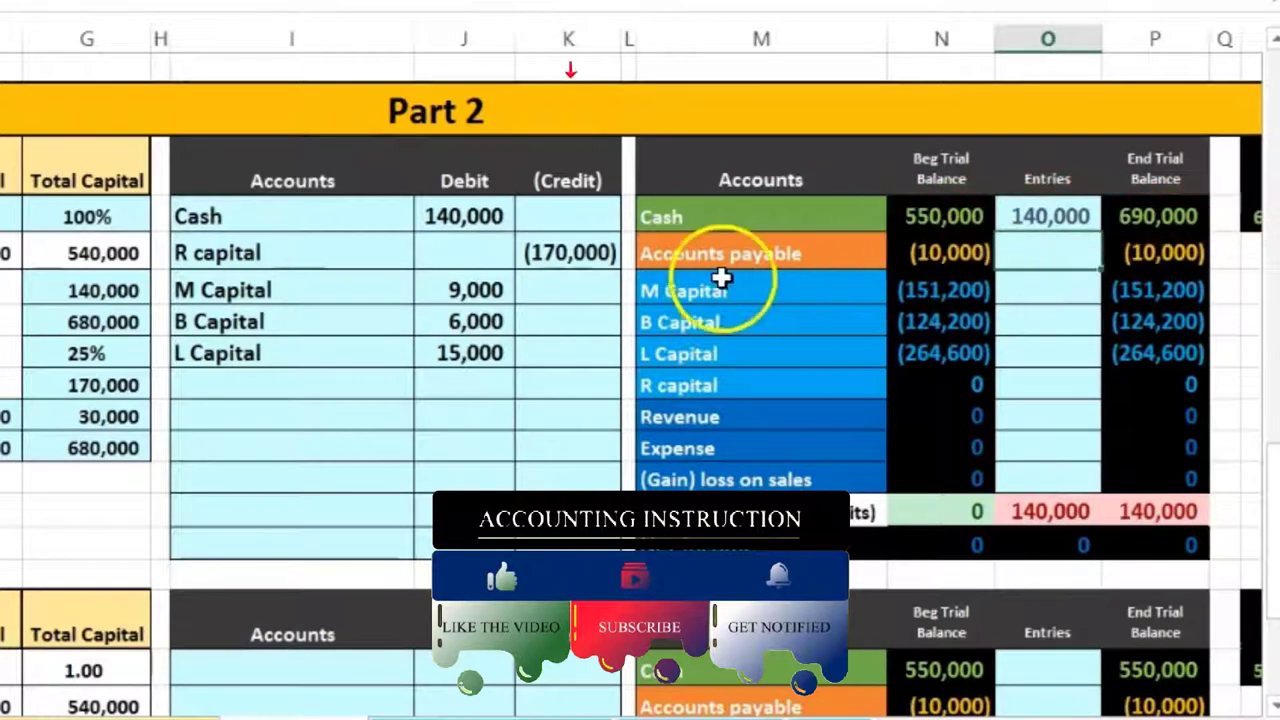
Step: Post the R capital credit to the trial balance by linking its entry in O51 to K47
drag(354, 252, 568, 244)
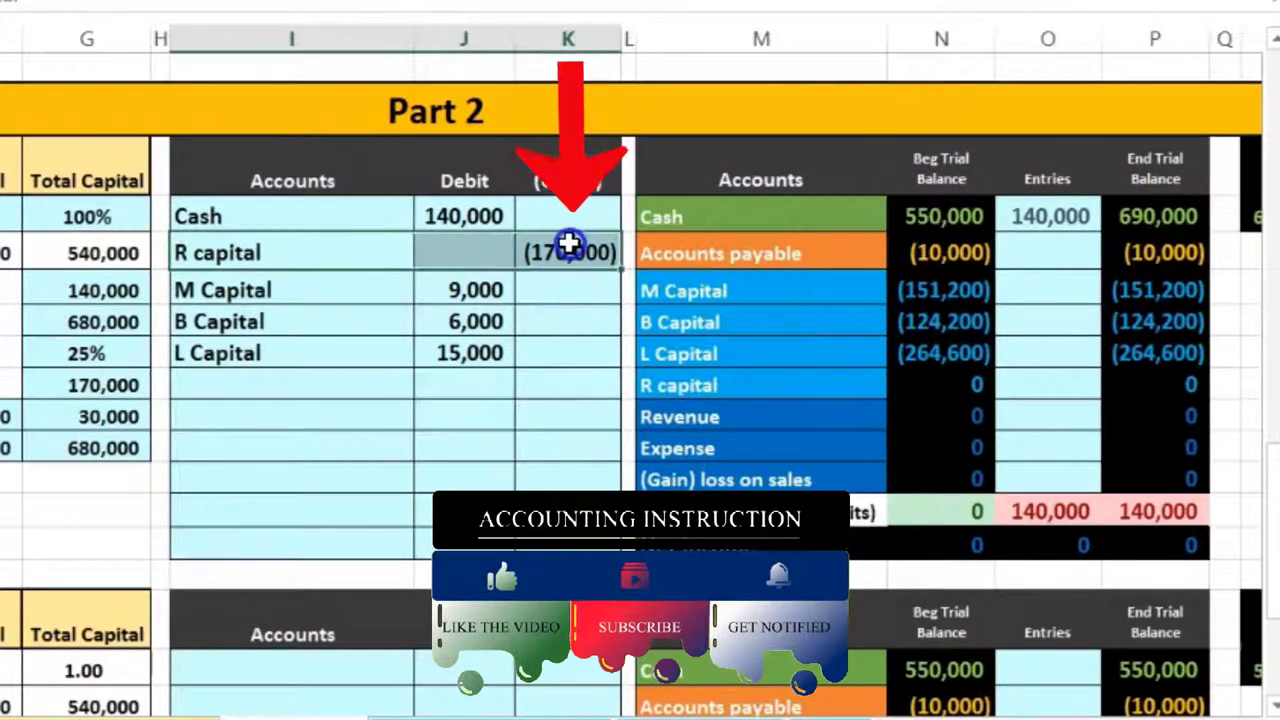
drag(650, 386, 949, 386)
click(1048, 386)
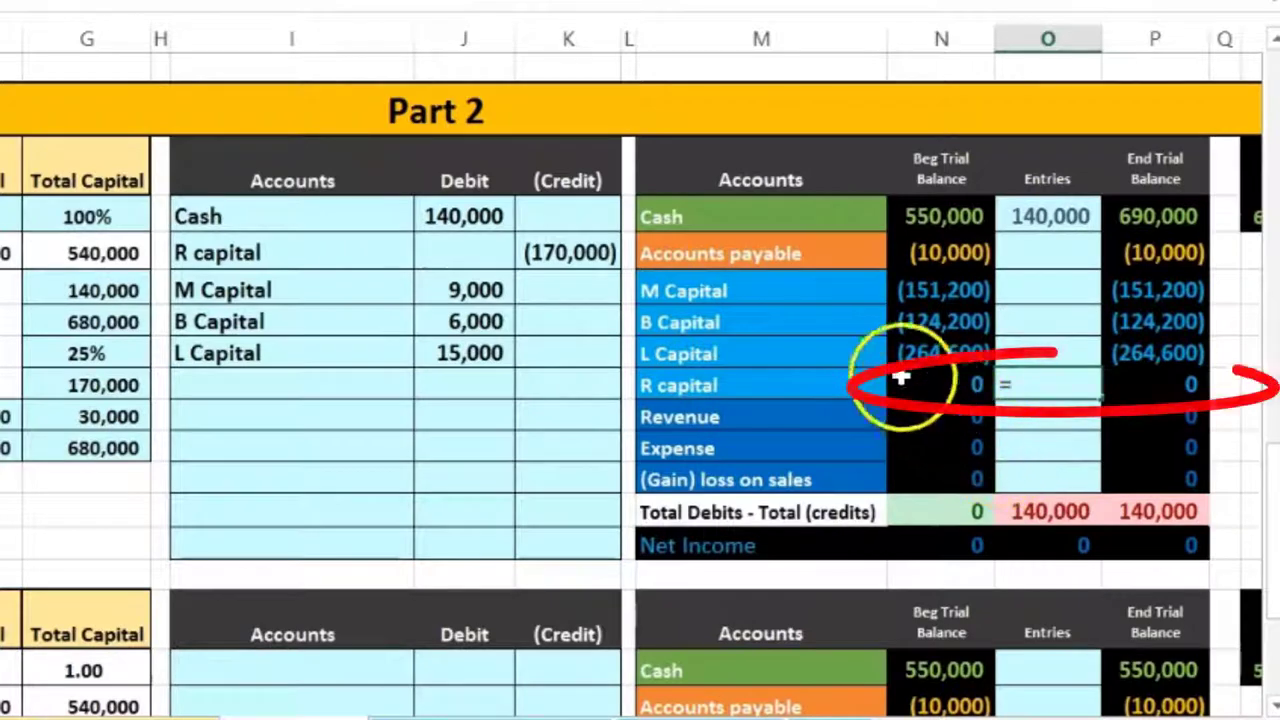
click(560, 258)
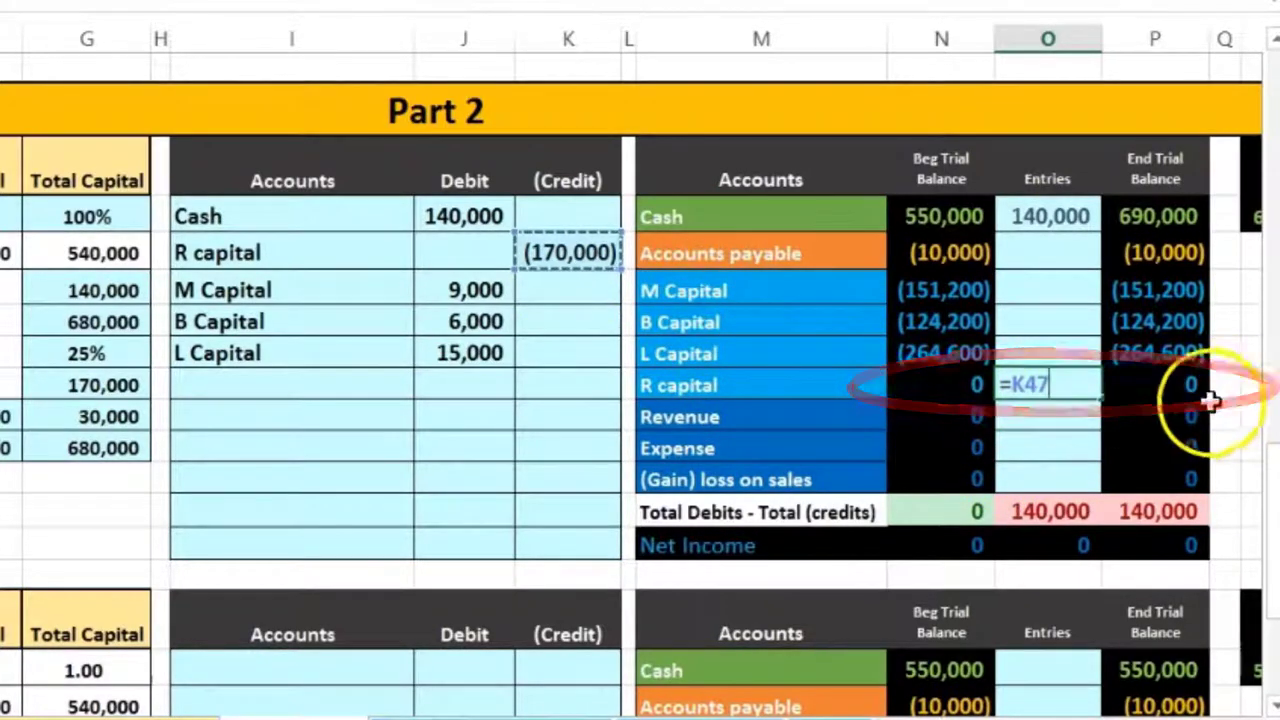
key(Return)
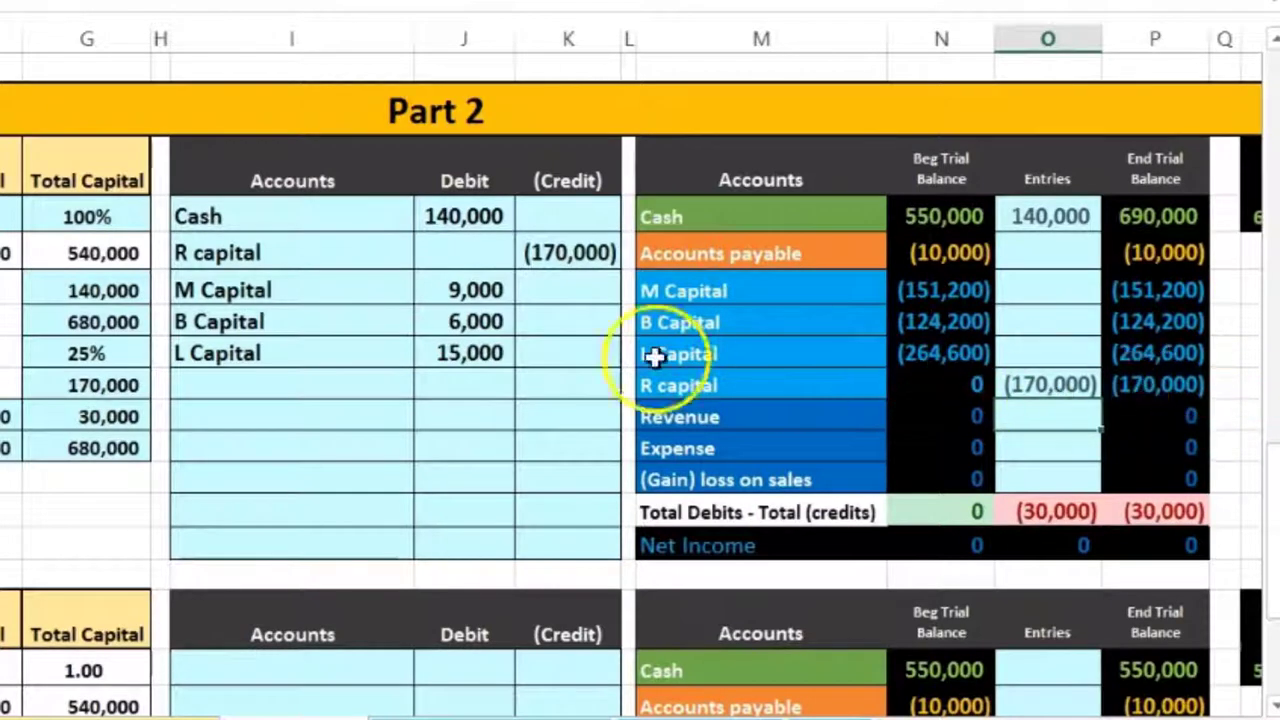
Step: Post the M Capital debit to the trial balance by linking its entry in O48 to J48
drag(319, 289, 462, 290)
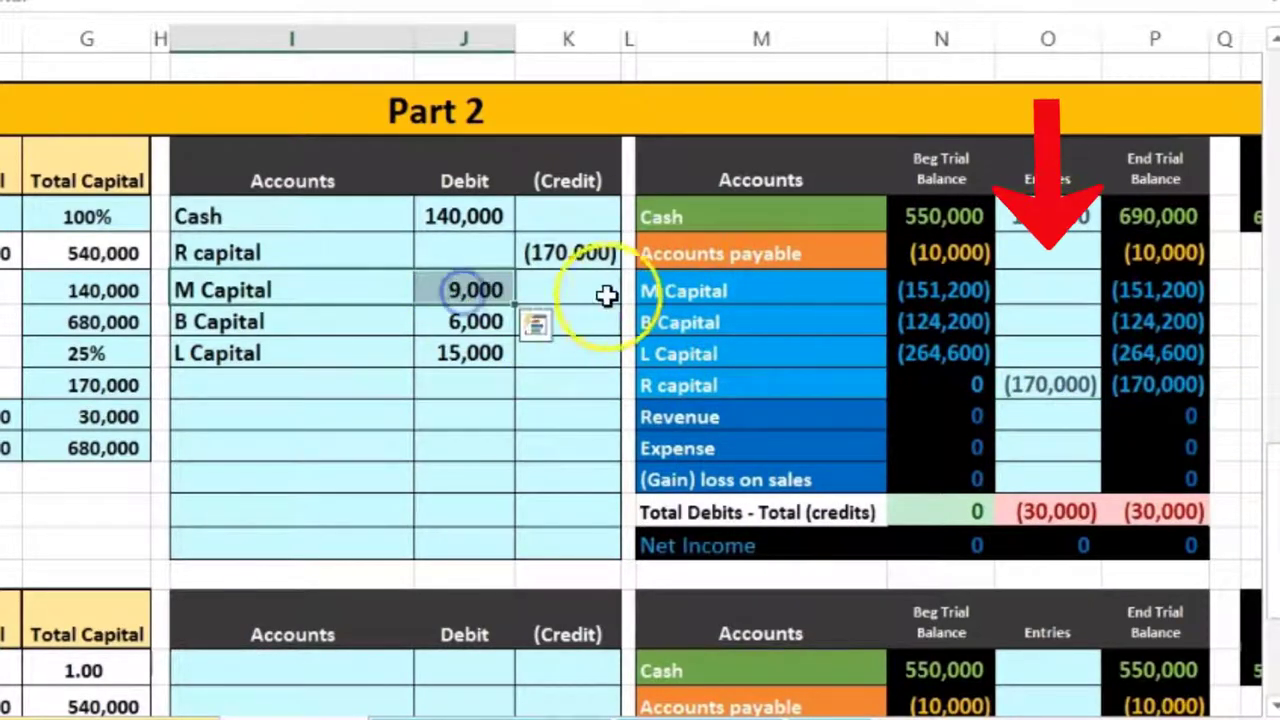
drag(680, 291, 948, 298)
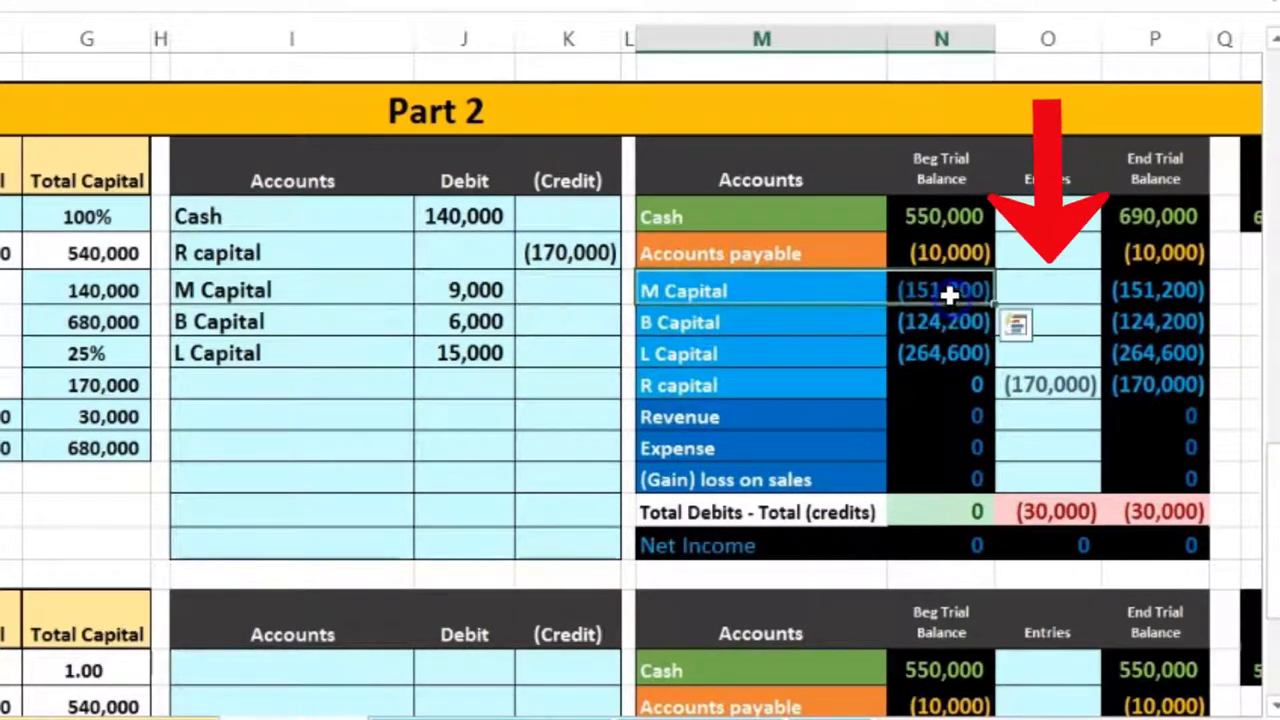
click(948, 291)
click(1035, 288)
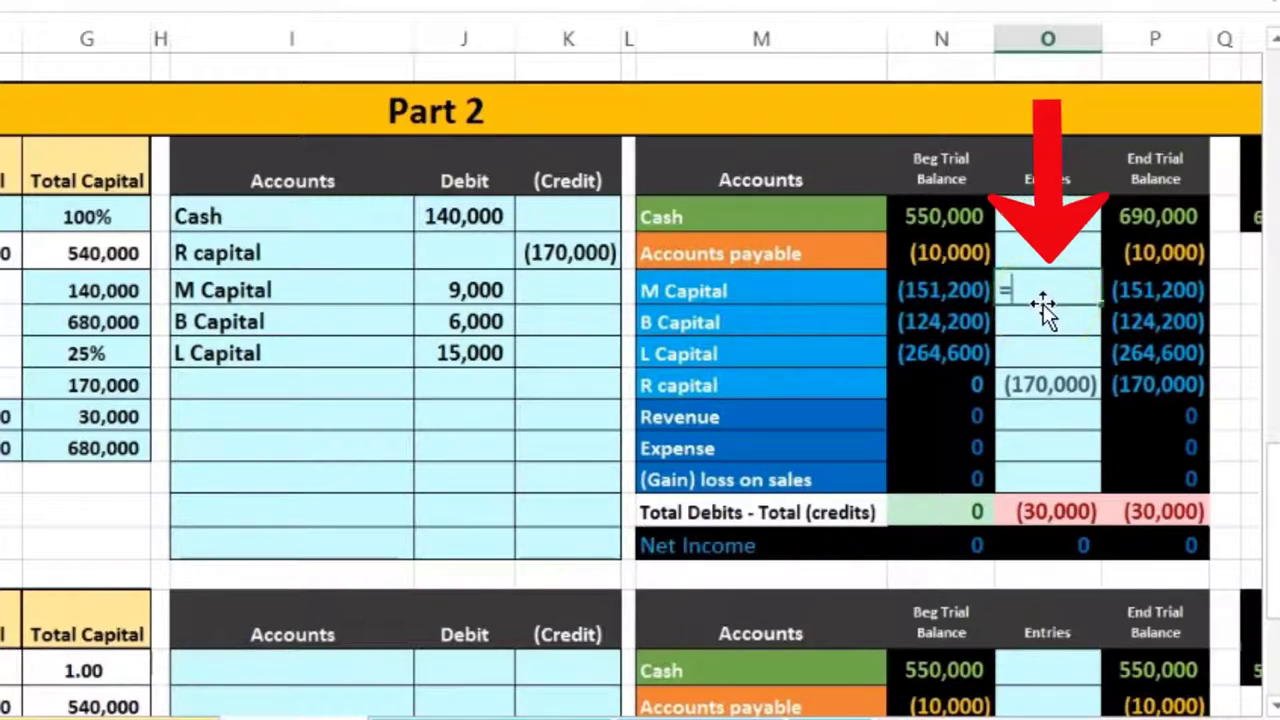
text(=)
click(468, 289)
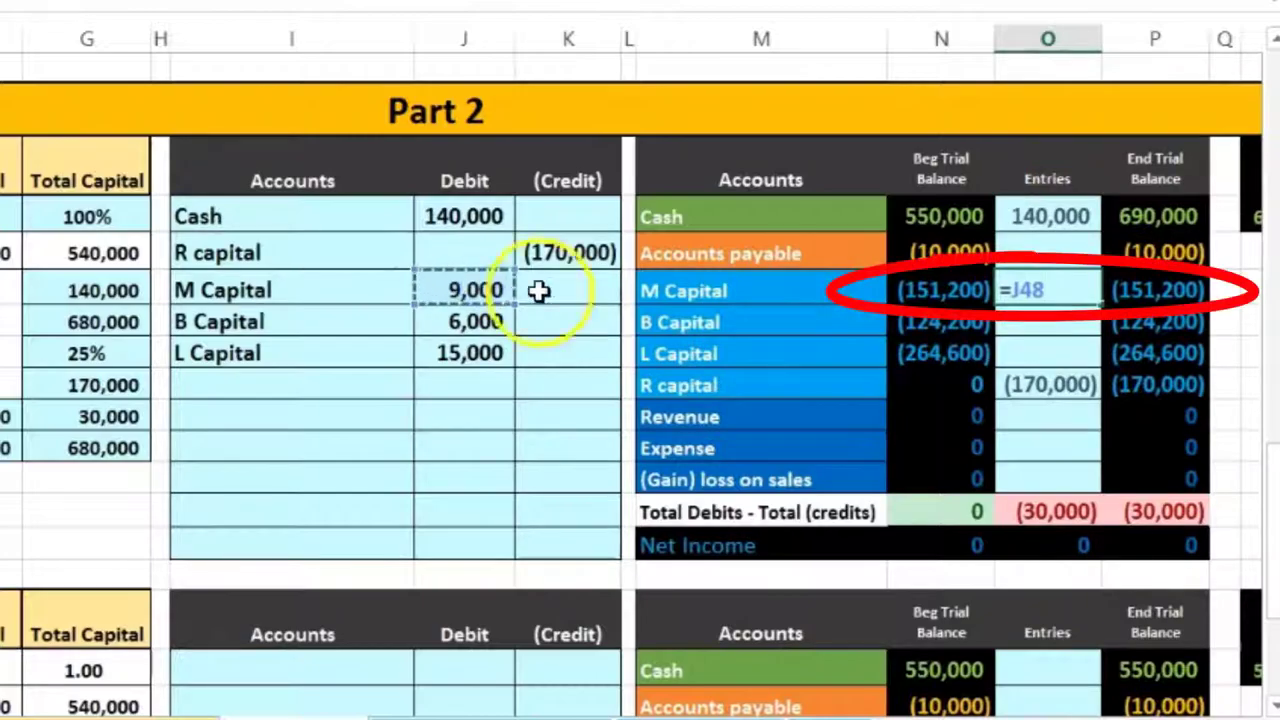